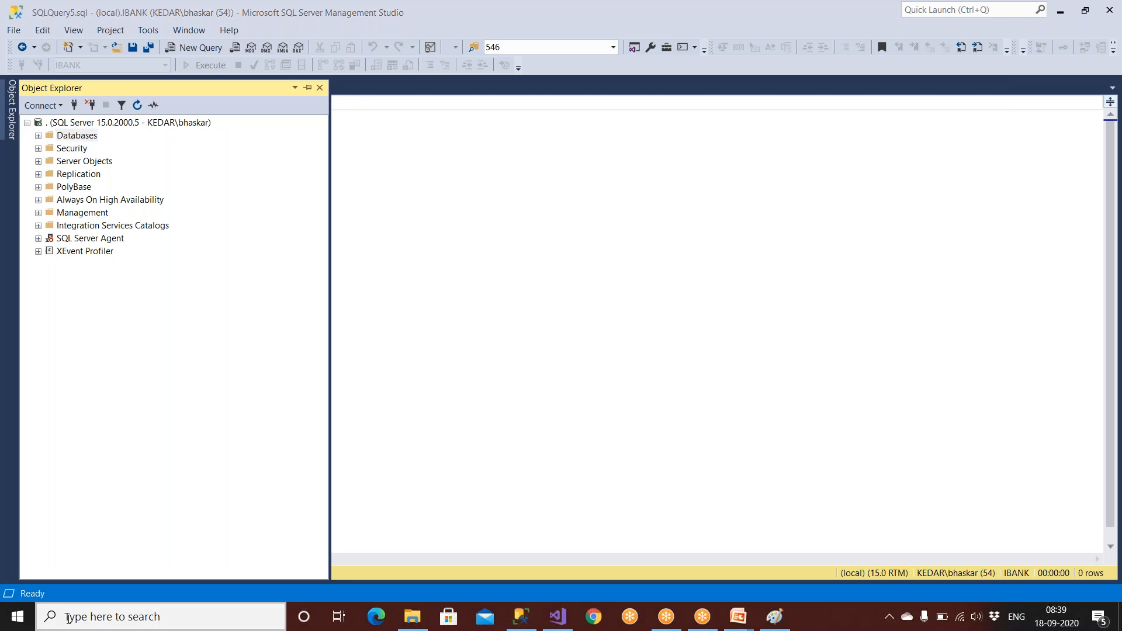
Open the Services console from Start search and scroll down toward the SQL Server entries.
{"action": "type", "text": "ser"}
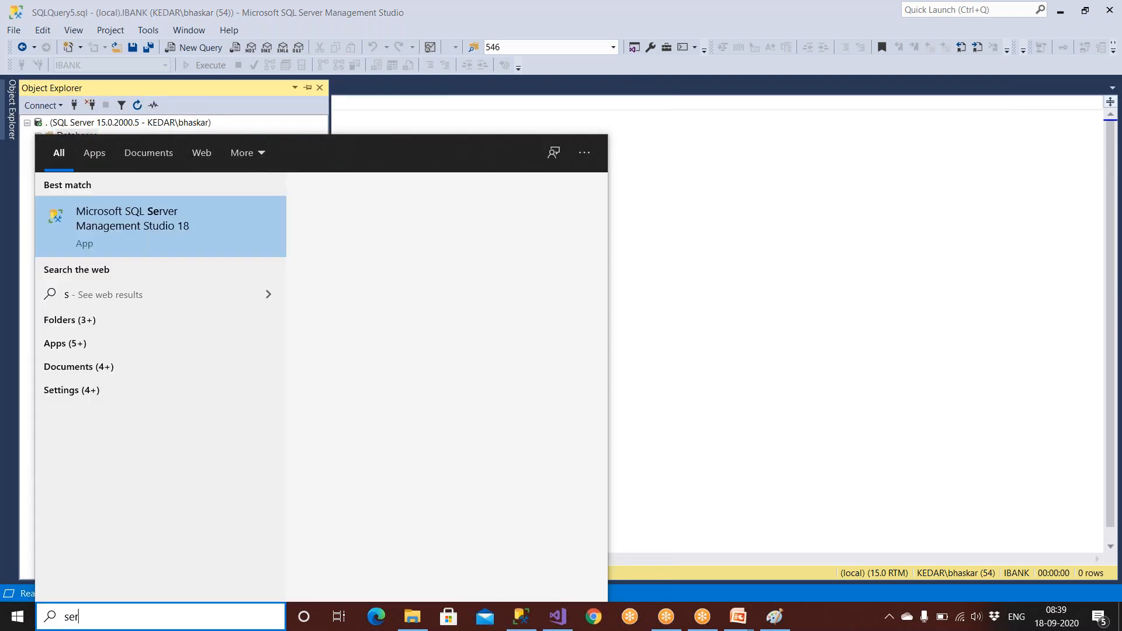
{"action": "type", "text": "vices"}
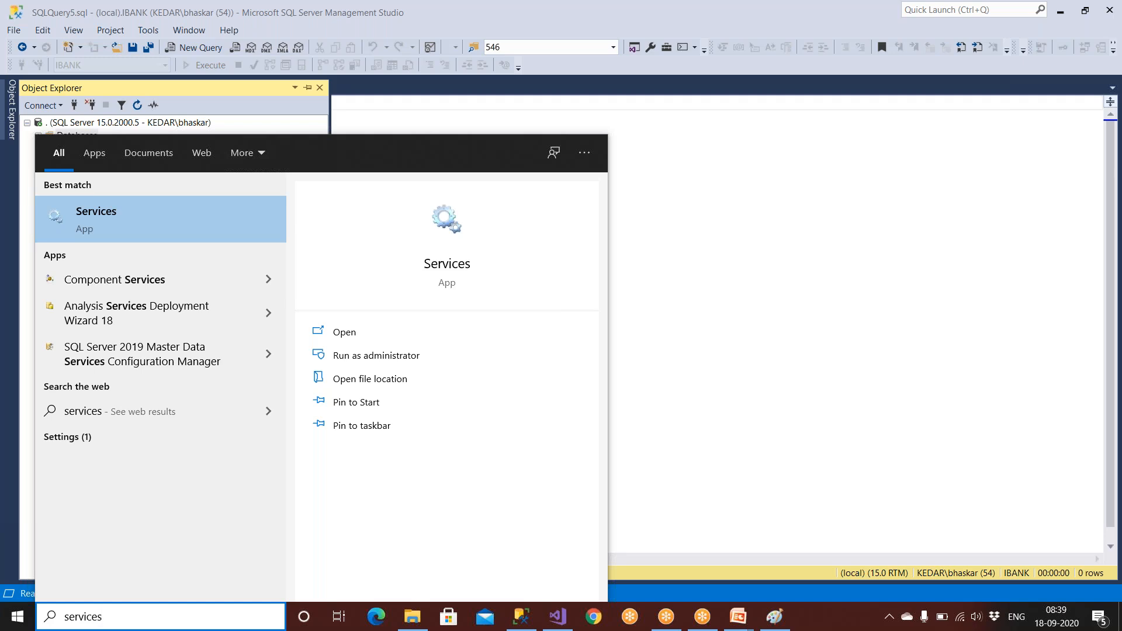
{"action": "left_click", "coordinate": [111, 227]}
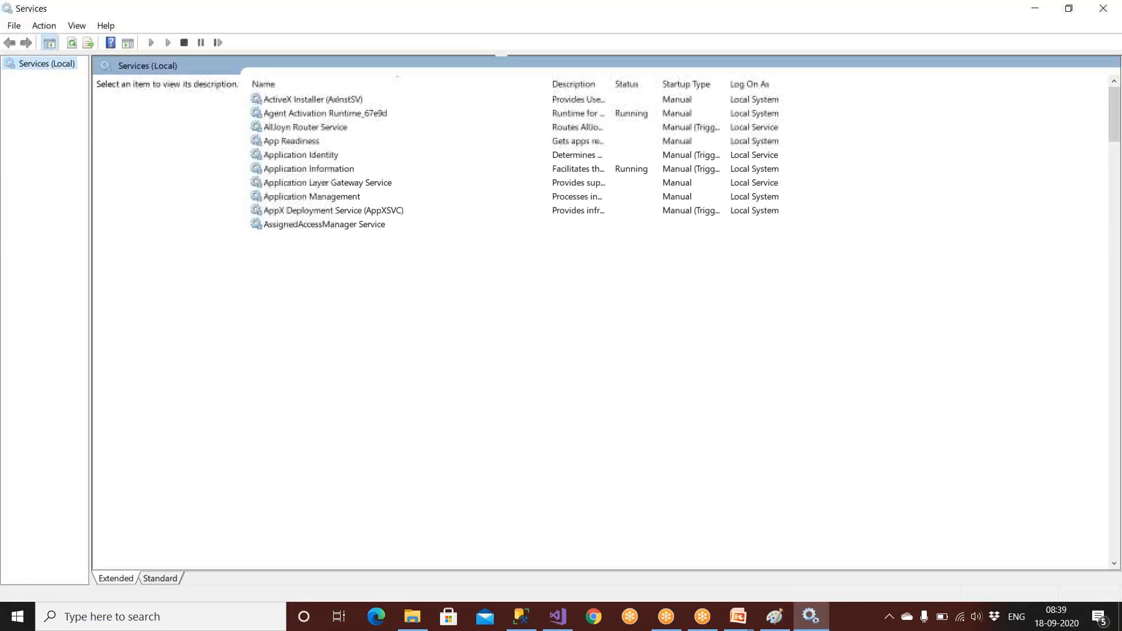
{"action": "left_click", "coordinate": [288, 115]}
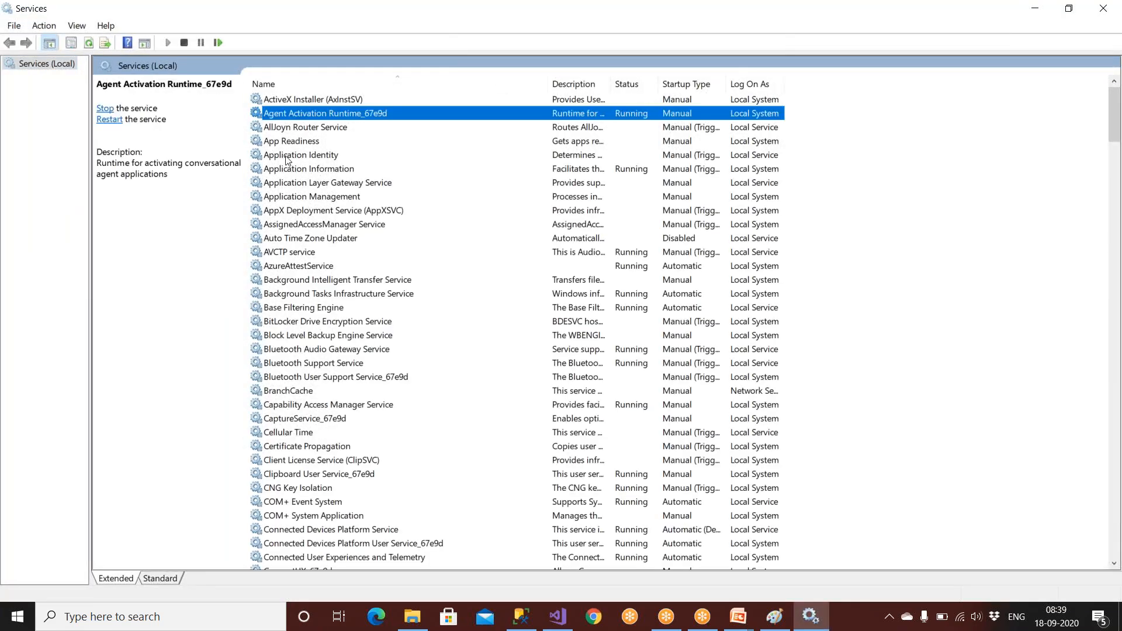
{"action": "left_click", "coordinate": [288, 145]}
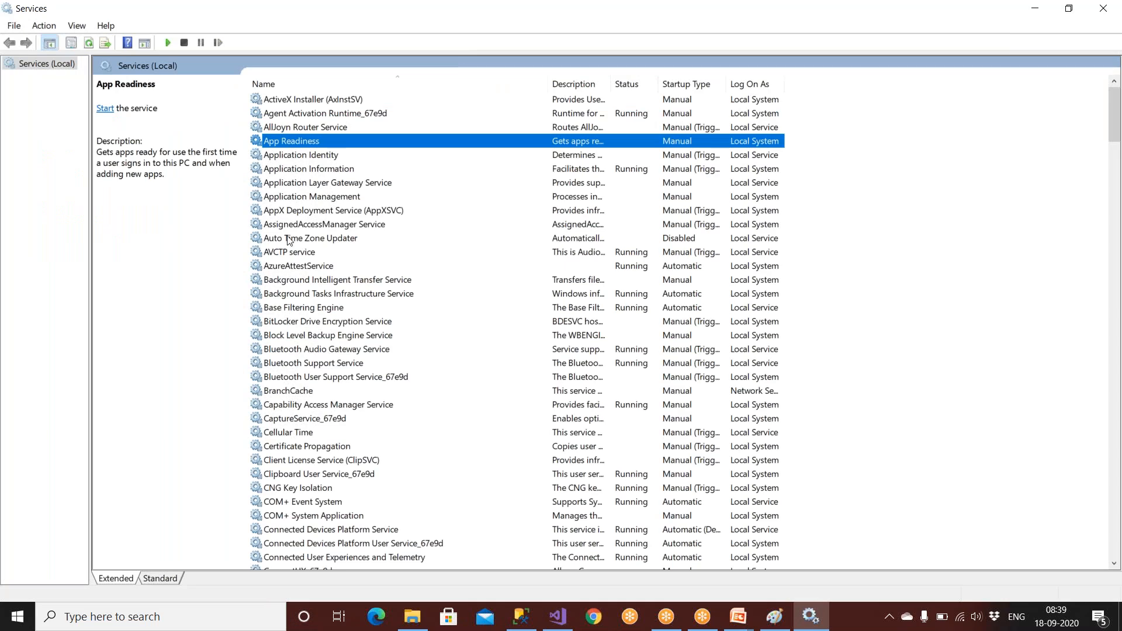
{"action": "left_click", "coordinate": [295, 309]}
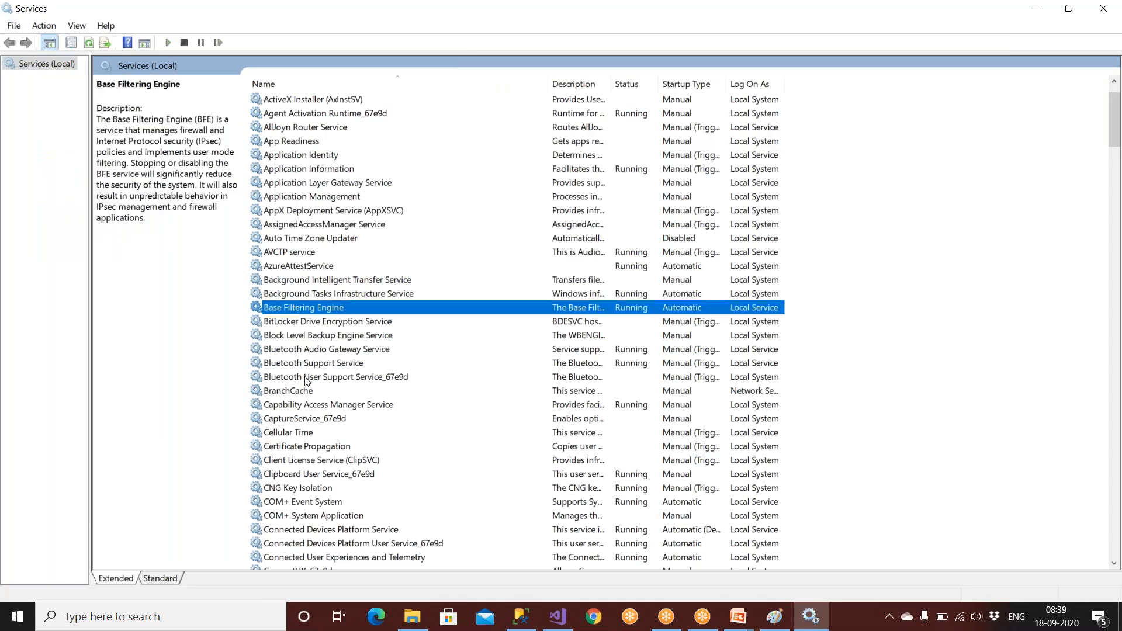
{"action": "scroll", "coordinate": [308, 381], "scroll_direction": "down", "scroll_amount": 4}
{"action": "scroll", "coordinate": [307, 380], "scroll_direction": "down", "scroll_amount": 4}
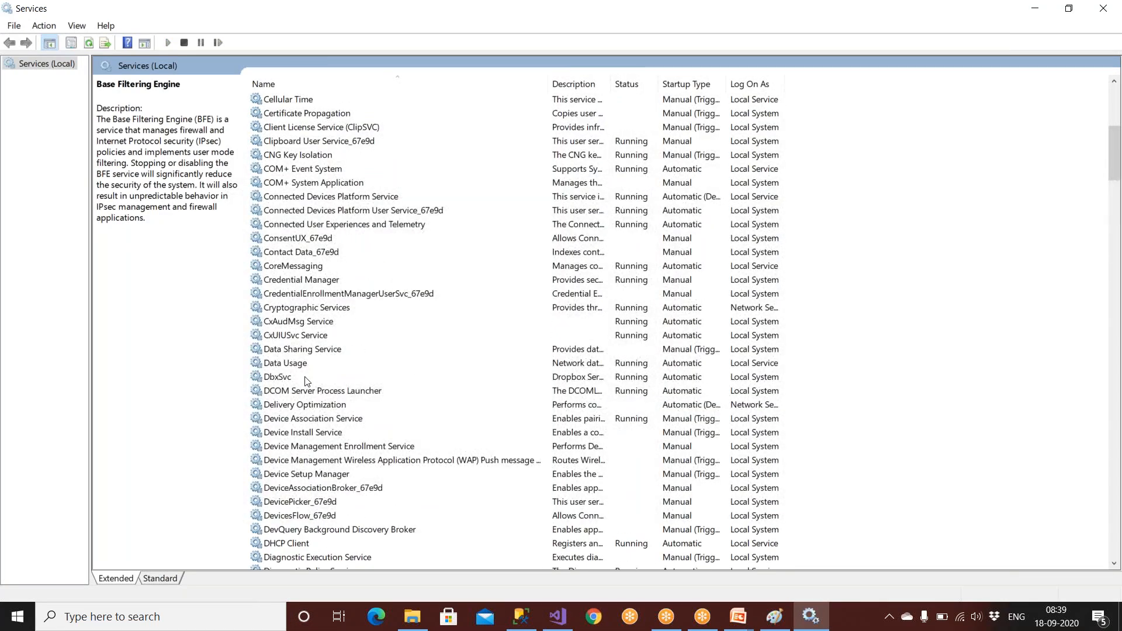
{"action": "scroll", "coordinate": [305, 381], "scroll_direction": "down", "scroll_amount": 20}
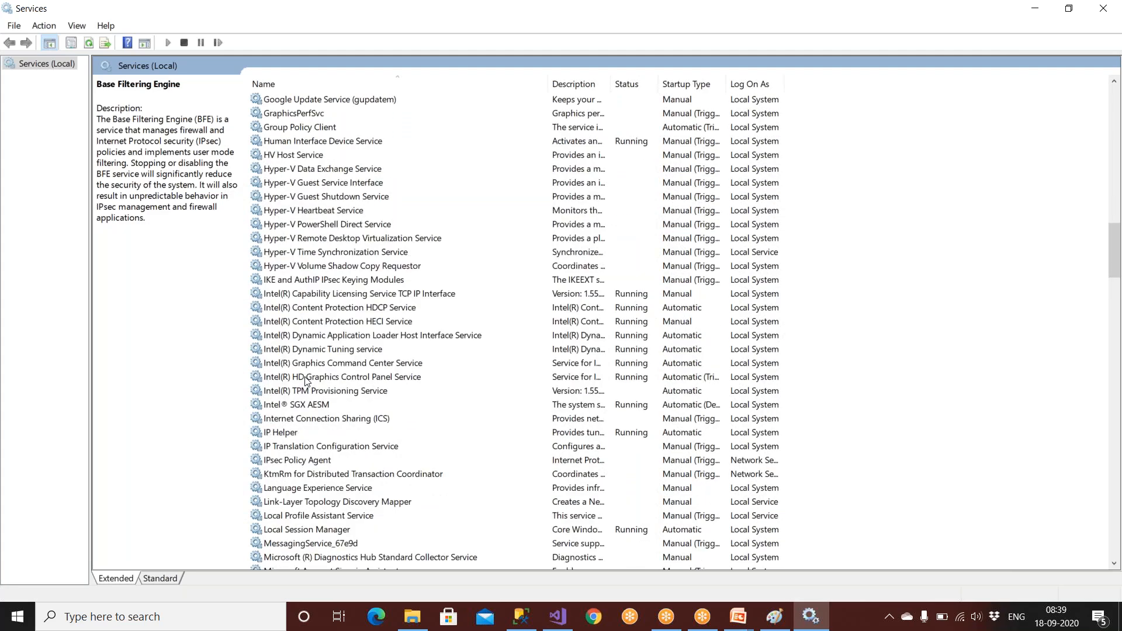
{"action": "scroll", "coordinate": [306, 381], "scroll_direction": "down", "scroll_amount": 11}
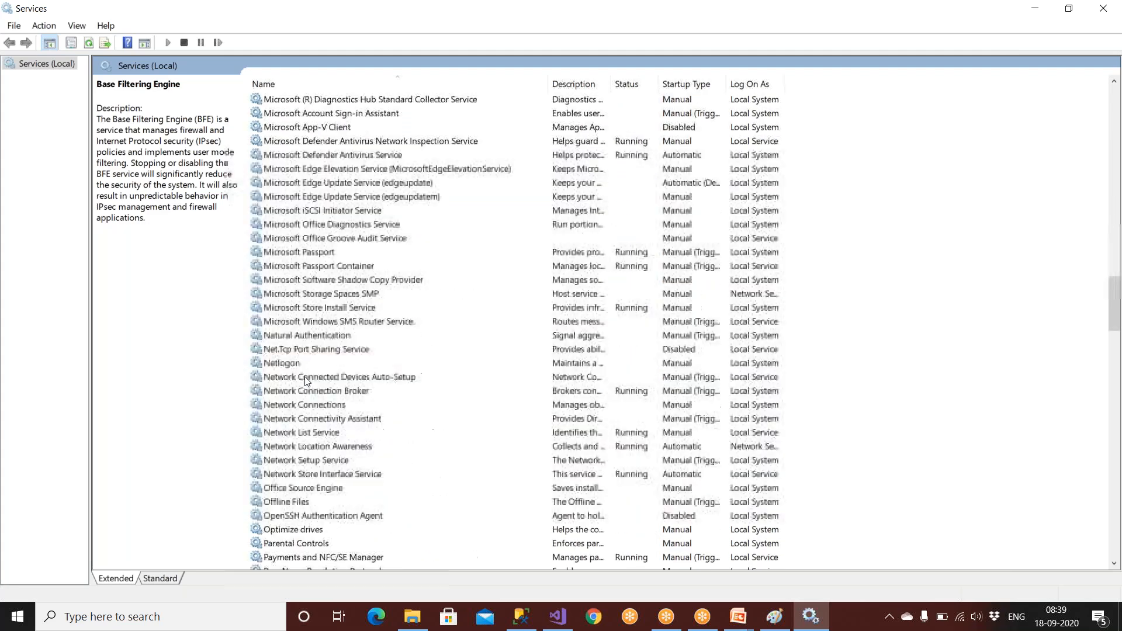
{"action": "left_click", "coordinate": [329, 239]}
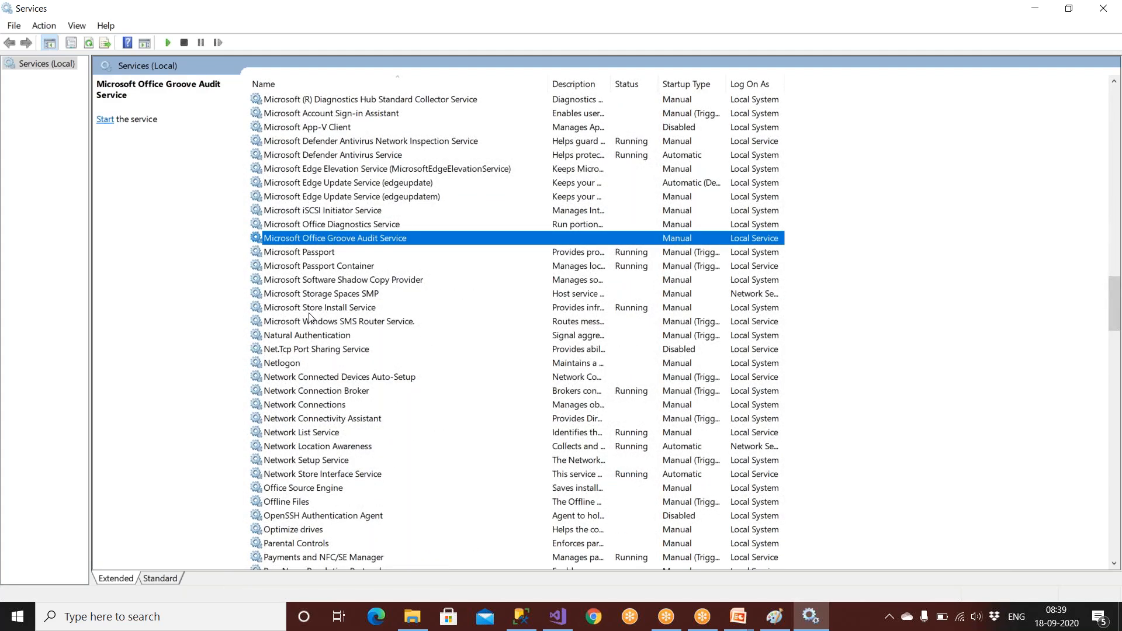
{"action": "scroll", "coordinate": [310, 317], "scroll_direction": "down", "scroll_amount": 19}
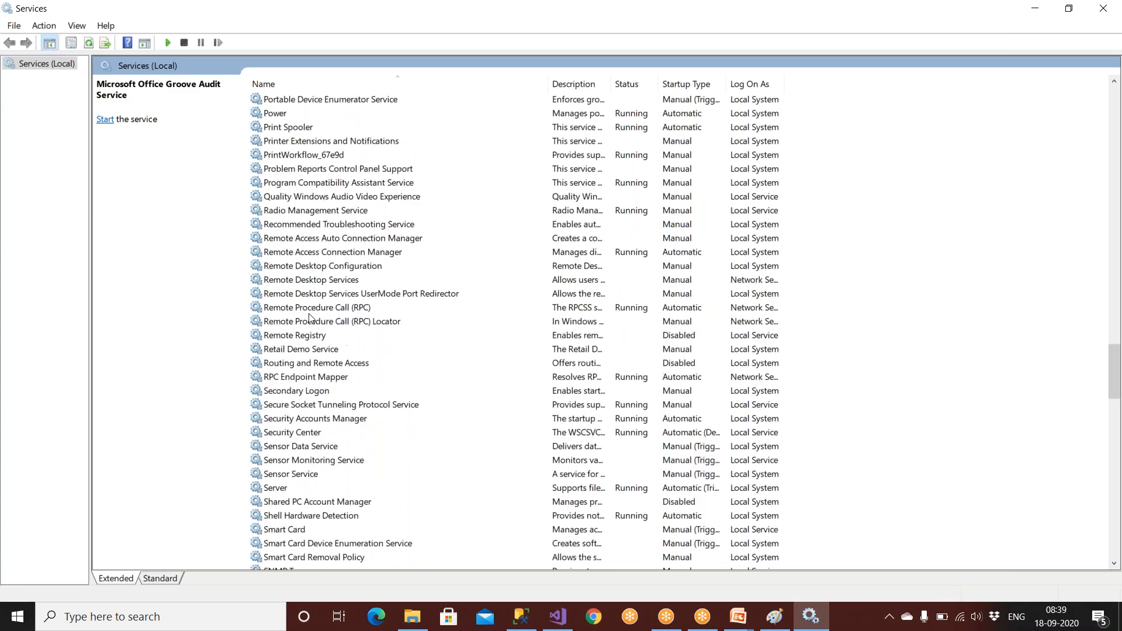
{"action": "scroll", "coordinate": [312, 318], "scroll_direction": "down", "scroll_amount": 4}
Check the SQL Server services' status, confirm Reporting Services is running, and return to Visual Studio.
{"action": "left_click", "coordinate": [310, 268]}
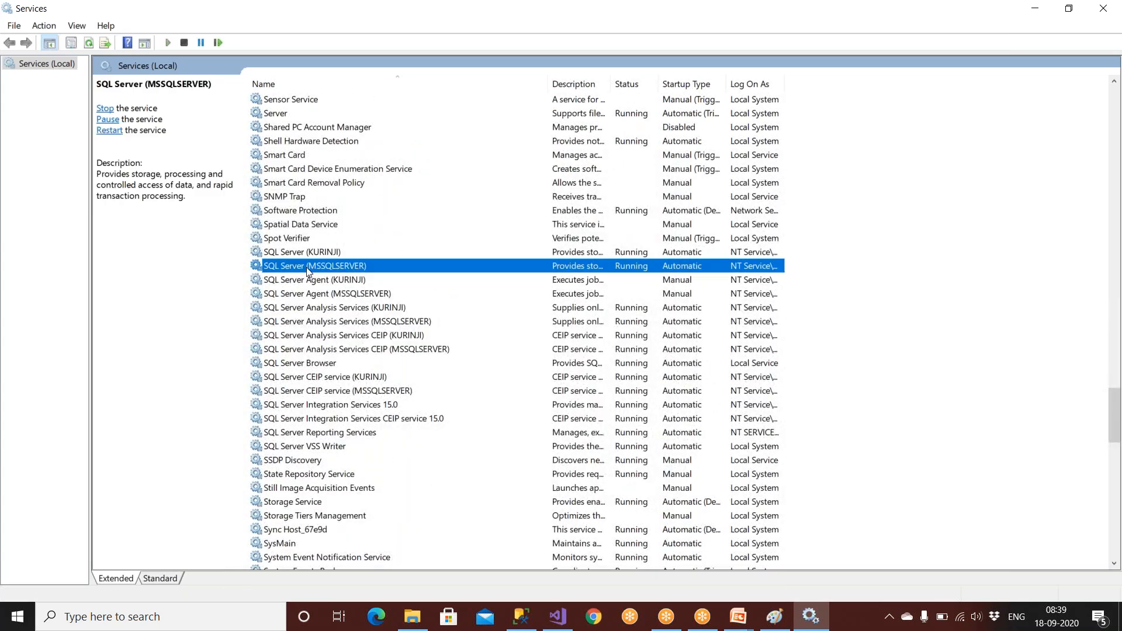
{"action": "left_click", "coordinate": [316, 293]}
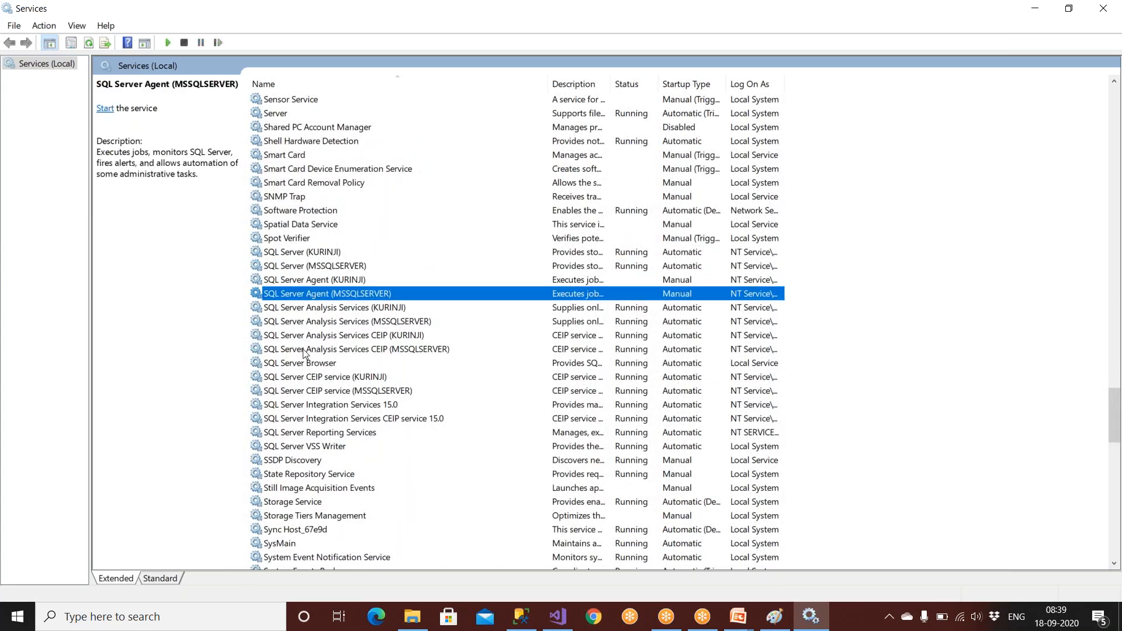
{"action": "left_click", "coordinate": [313, 309]}
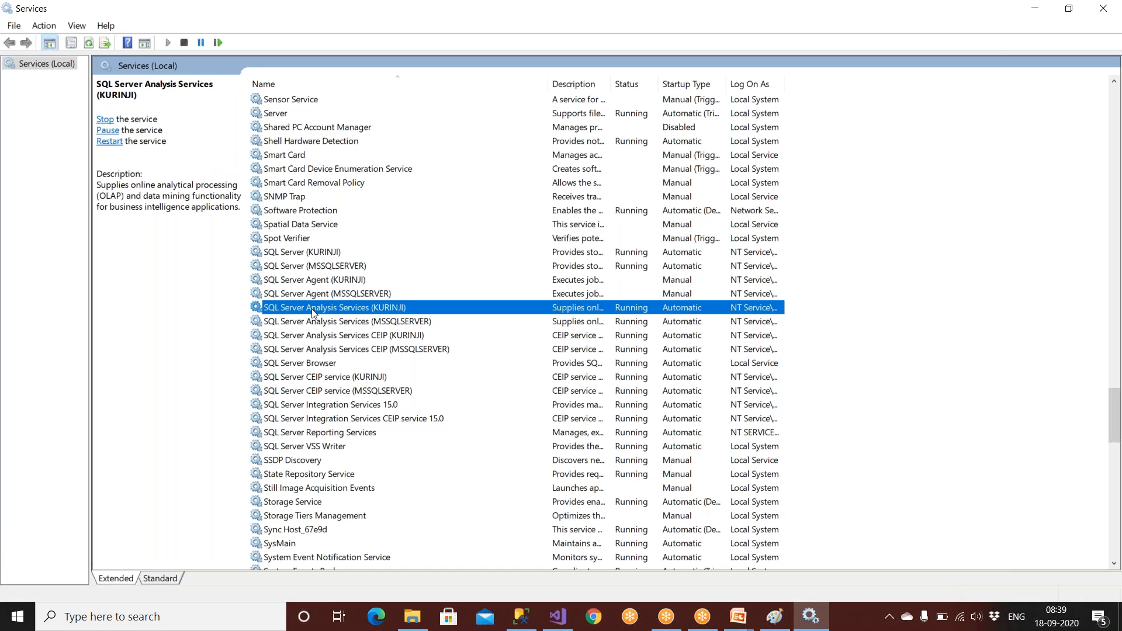
{"action": "left_click", "coordinate": [320, 405]}
{"action": "left_click", "coordinate": [325, 434]}
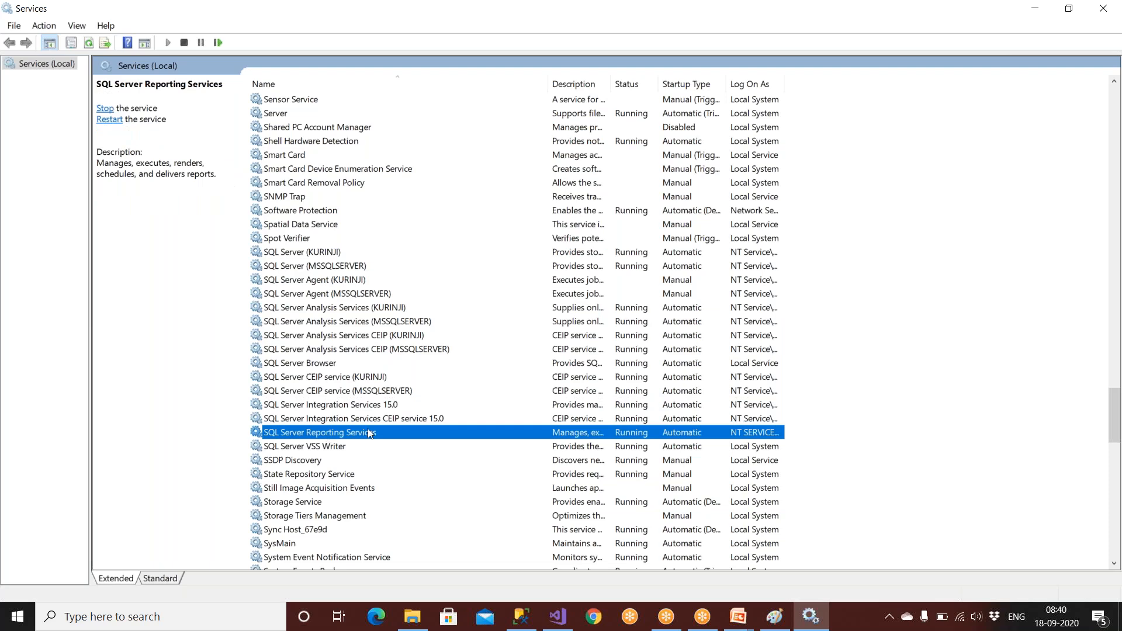
{"action": "left_click", "coordinate": [558, 618]}
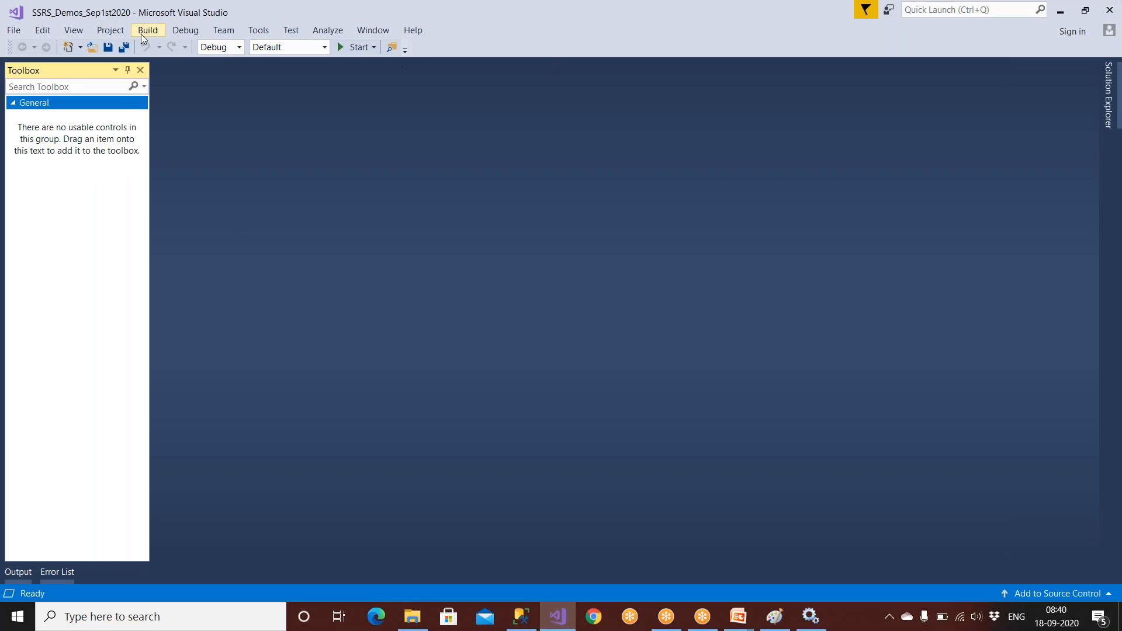
Show the SSRS_Demos project contents in Solution Explorer and open CalenderReport.rdl in the designer.
{"action": "left_click", "coordinate": [1109, 91]}
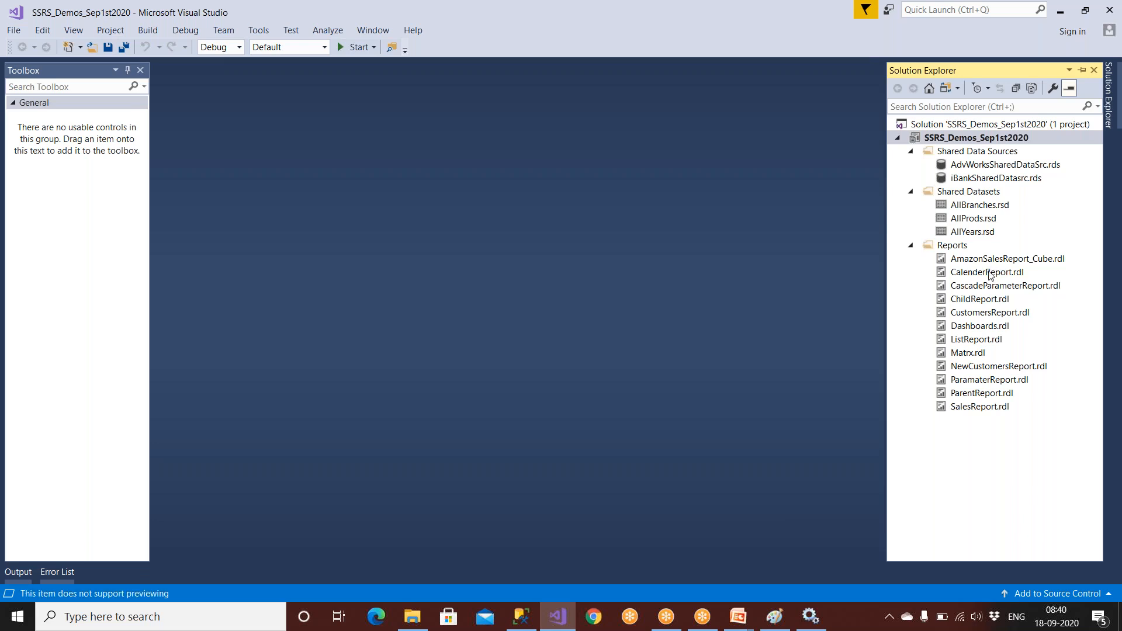
{"action": "left_click", "coordinate": [987, 272]}
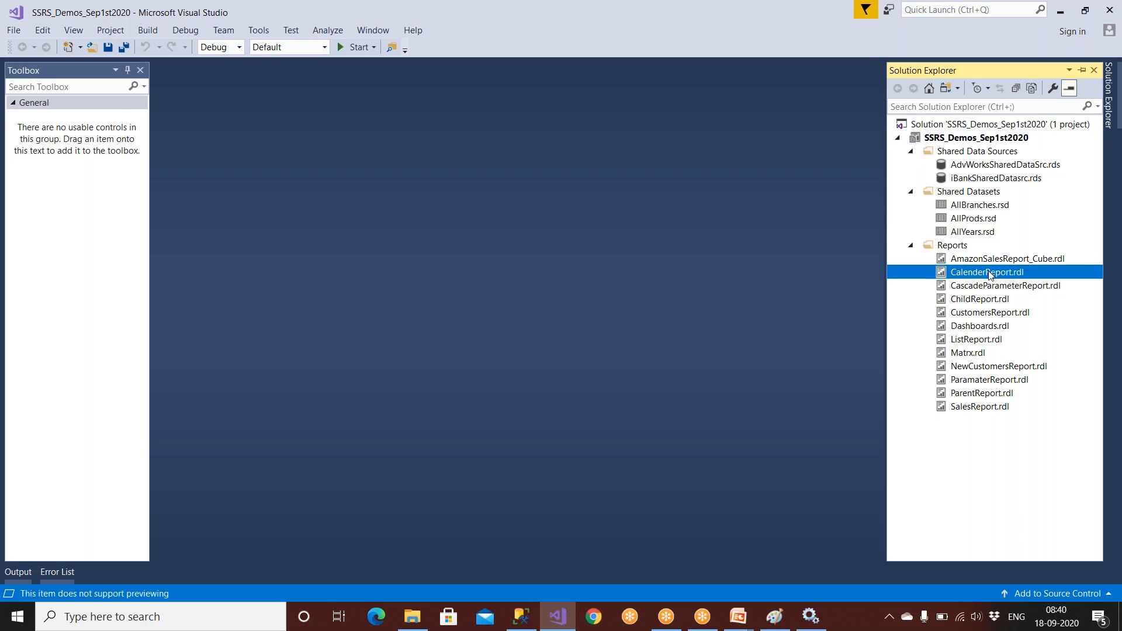
{"action": "double_click", "coordinate": [989, 273]}
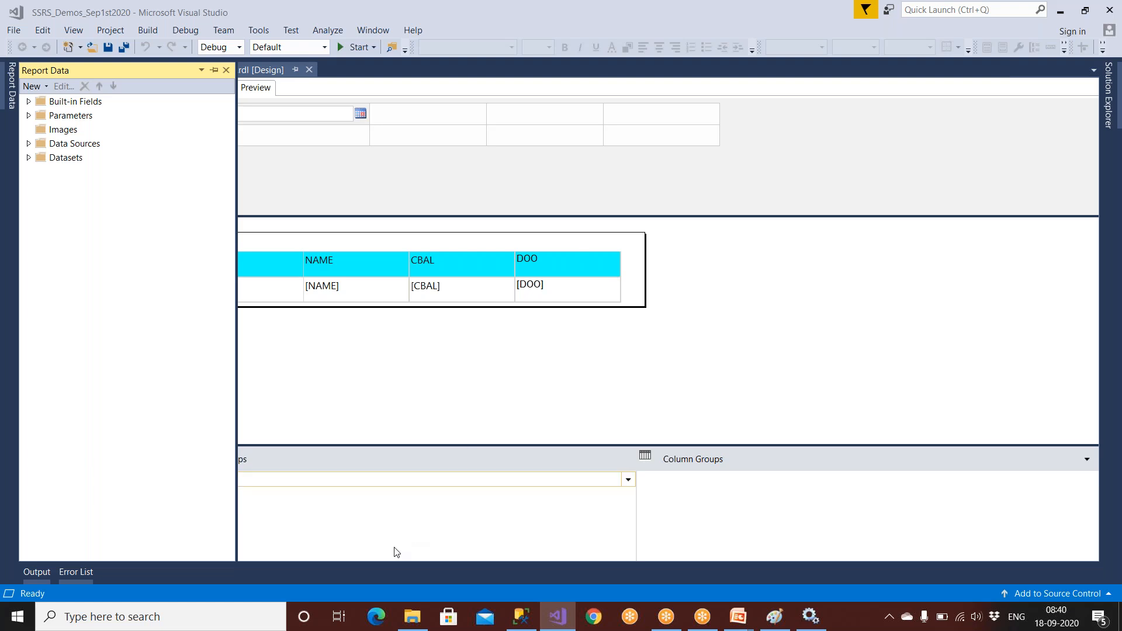
Verify SQL Server Reporting Services shows Running with Automatic startup in the Services list.
{"action": "left_click", "coordinate": [810, 617]}
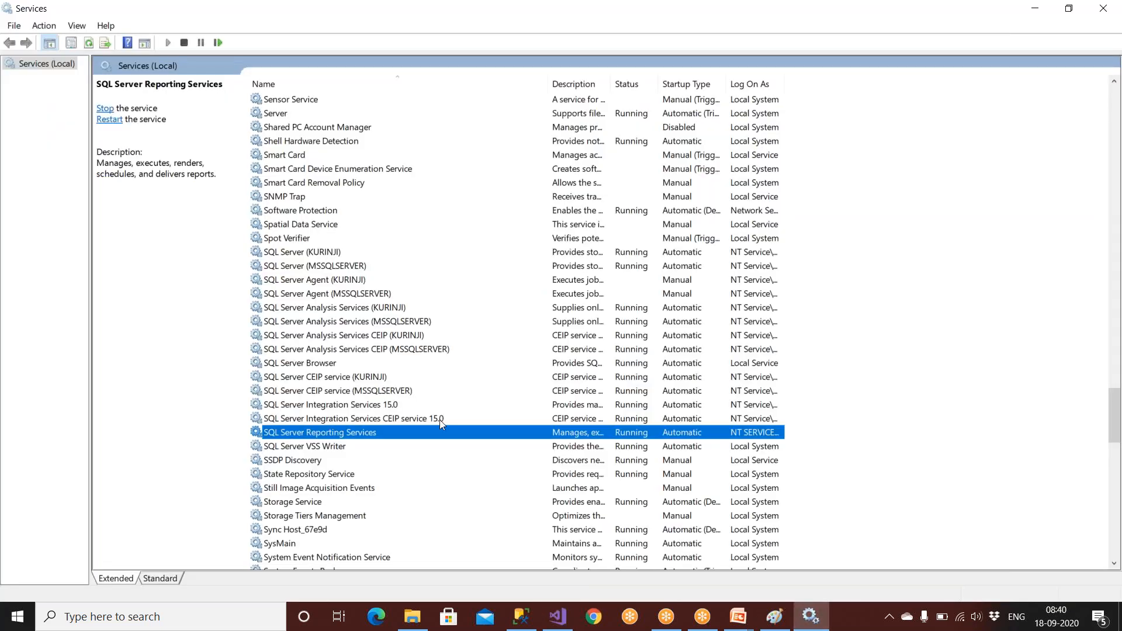
{"action": "left_click", "coordinate": [558, 616]}
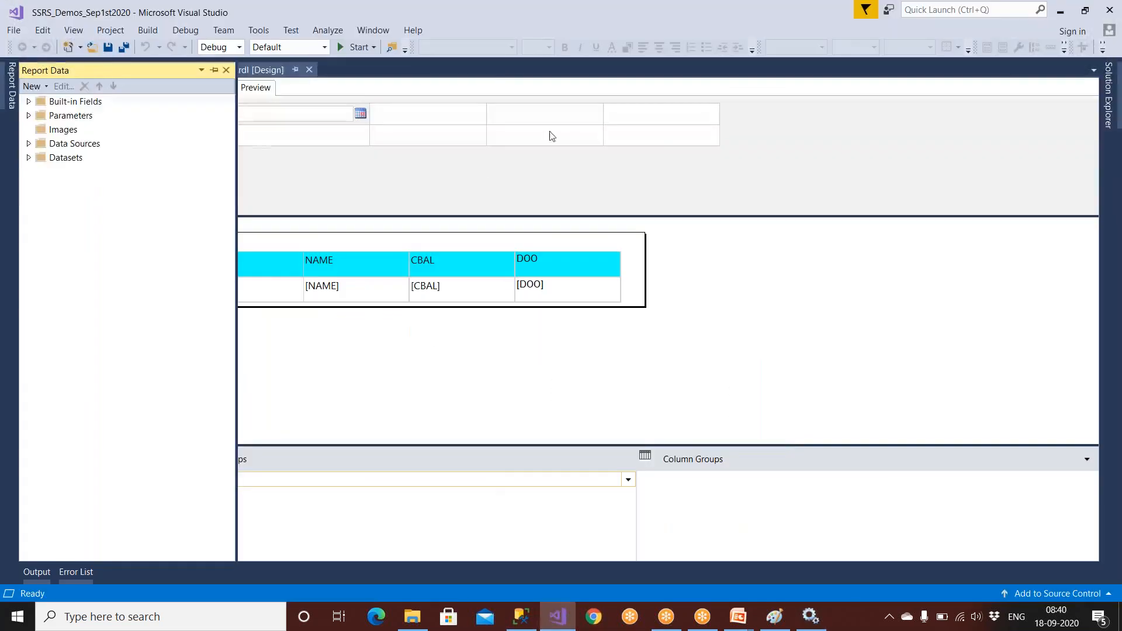
{"action": "left_click", "coordinate": [811, 616]}
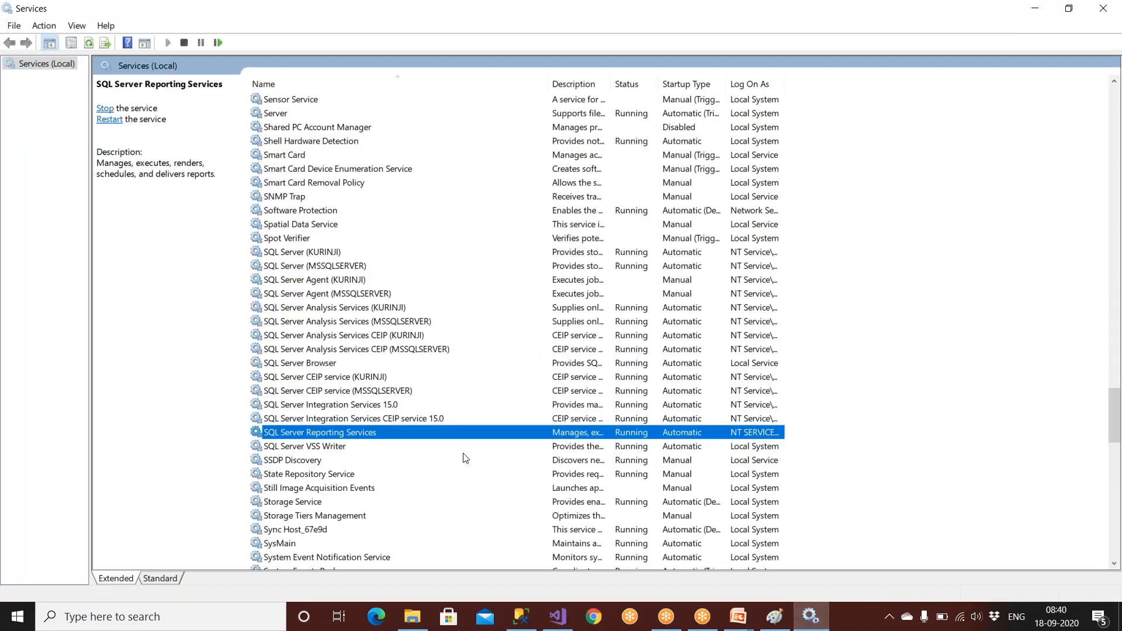
{"action": "left_click", "coordinate": [328, 419]}
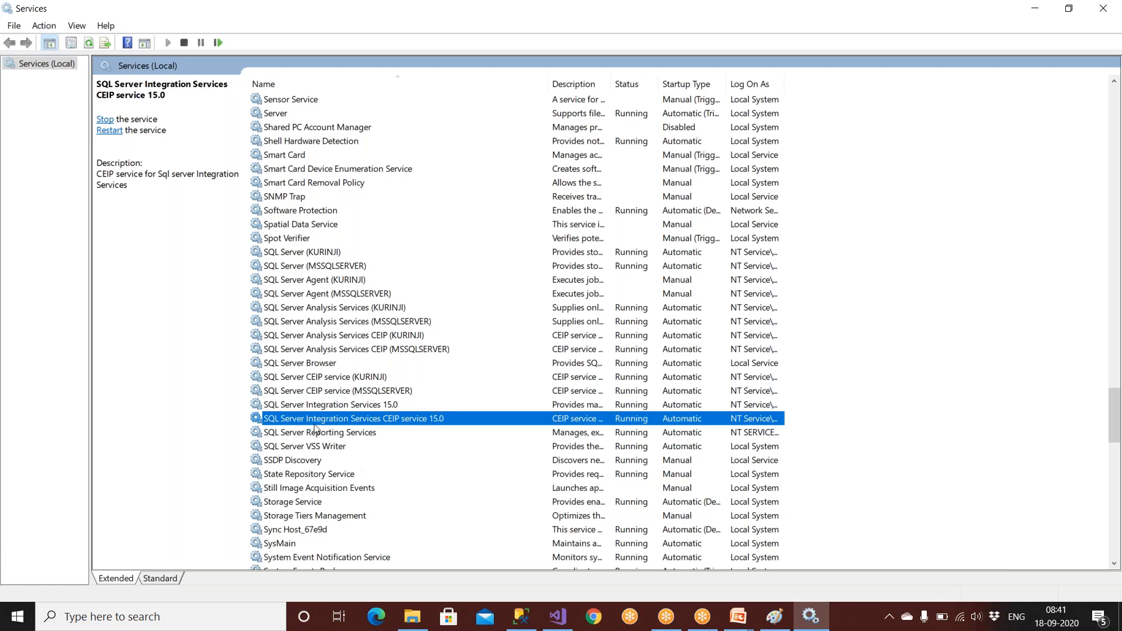
{"action": "left_click", "coordinate": [558, 616]}
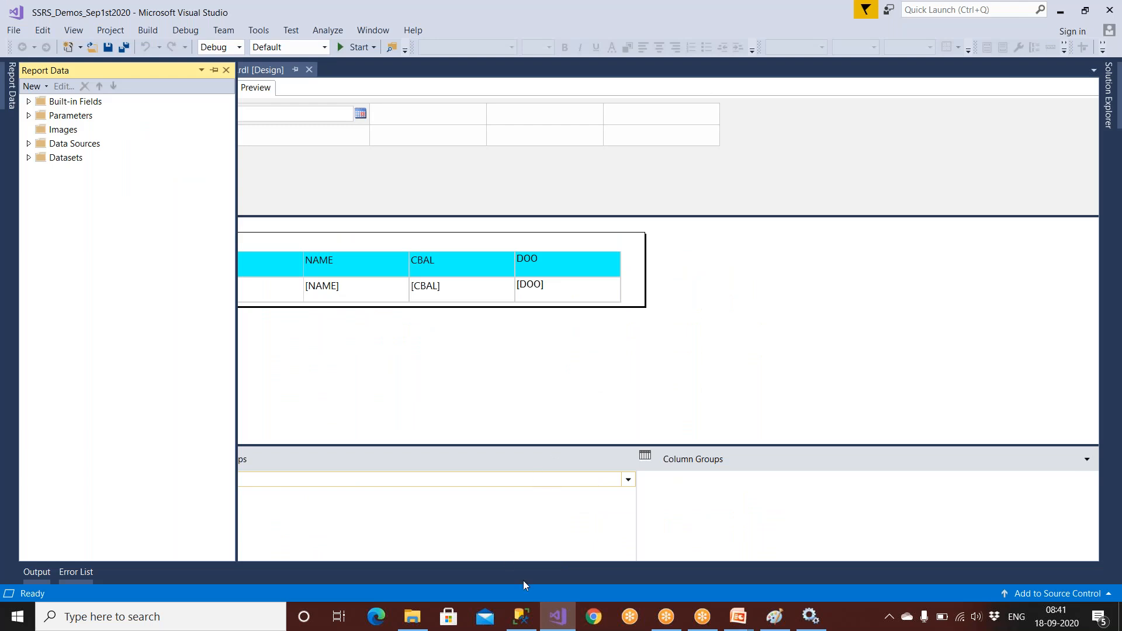
{"action": "left_click", "coordinate": [558, 619]}
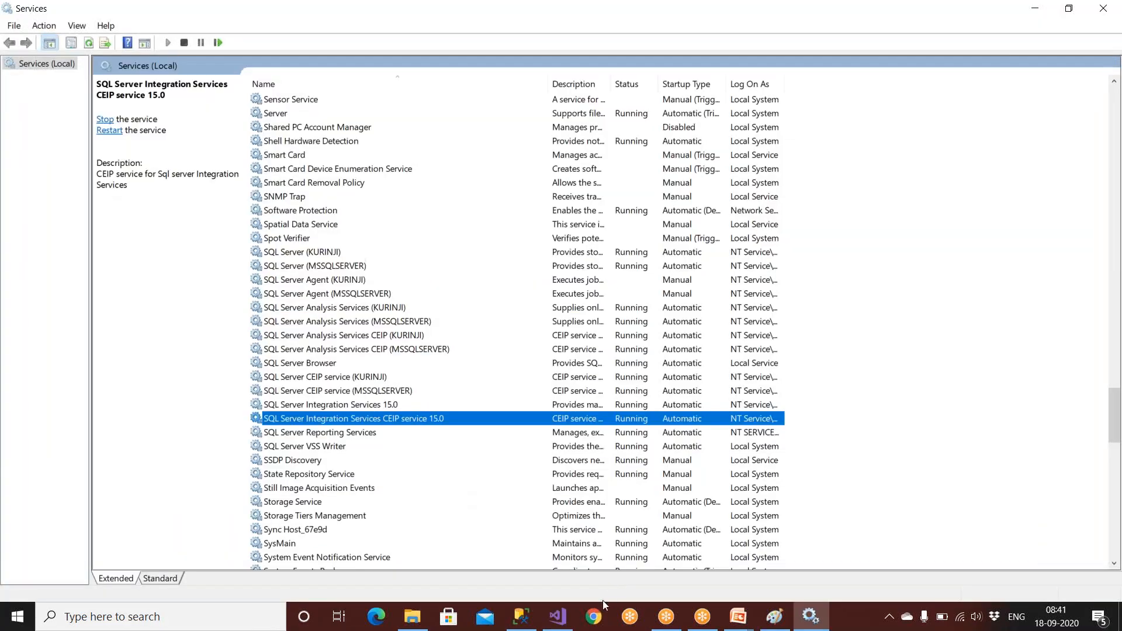
{"action": "left_click", "coordinate": [373, 438]}
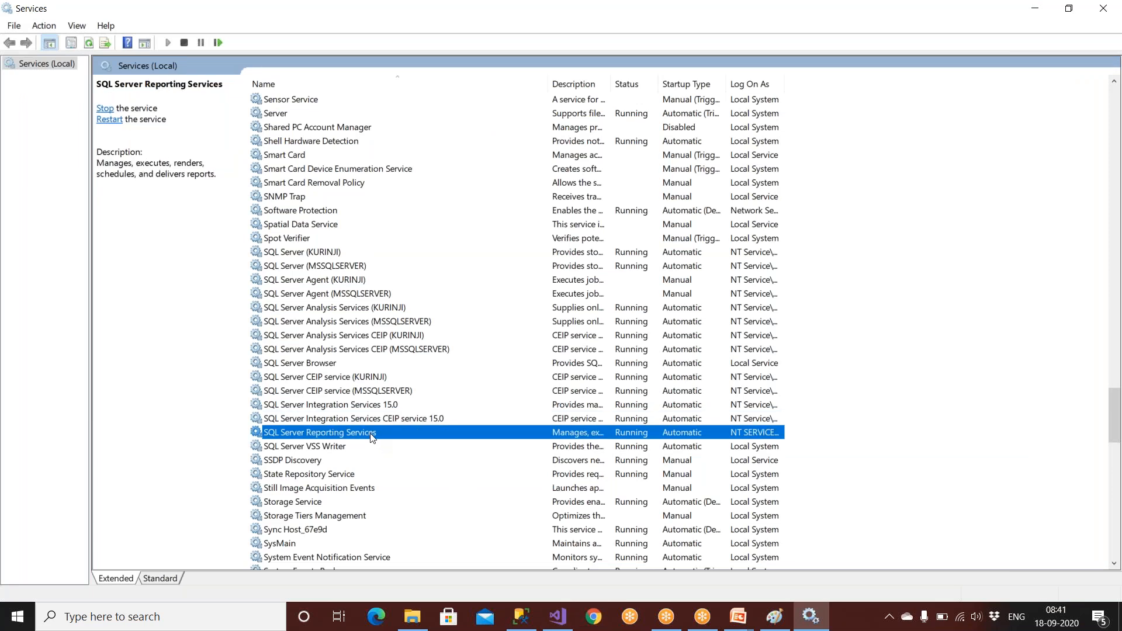
{"action": "left_click", "coordinate": [558, 619]}
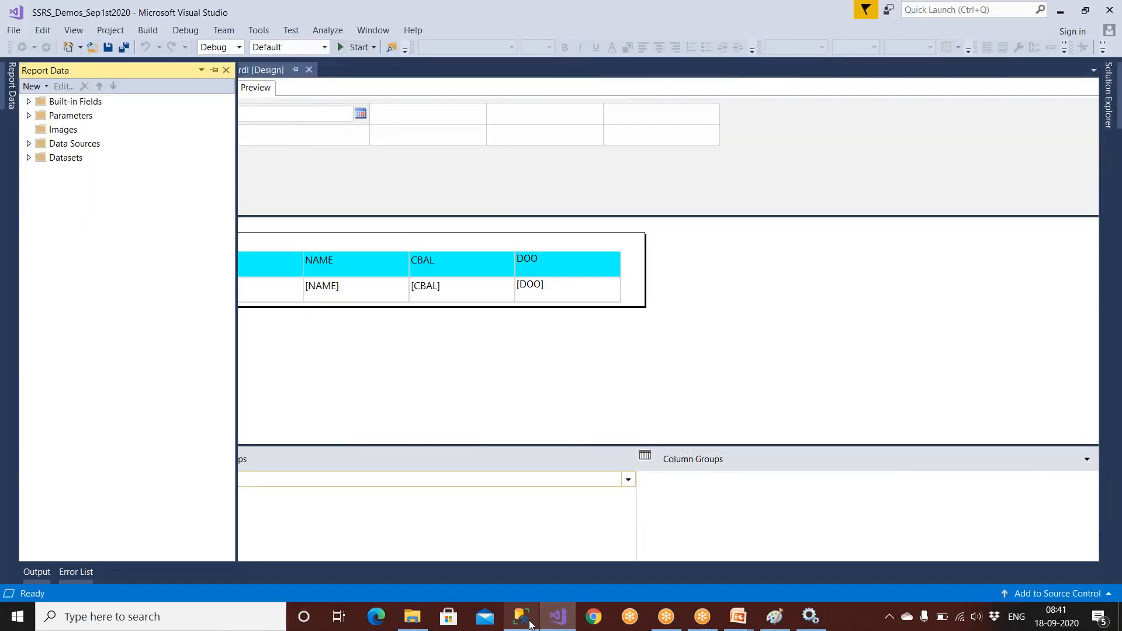
{"action": "left_click", "coordinate": [529, 623]}
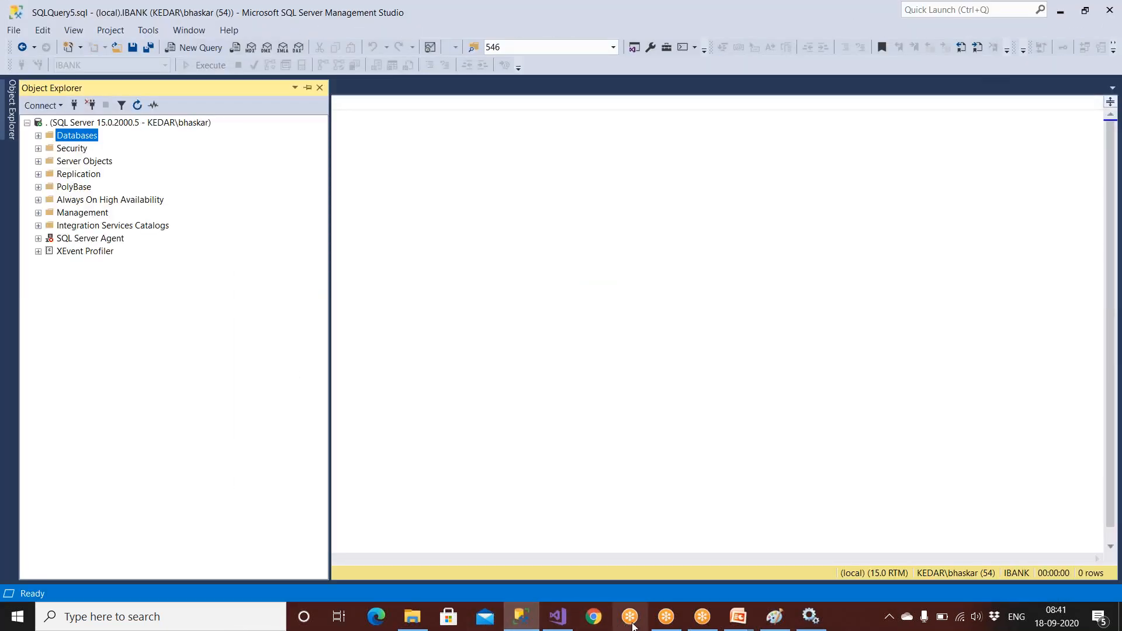
{"action": "left_click", "coordinate": [811, 618]}
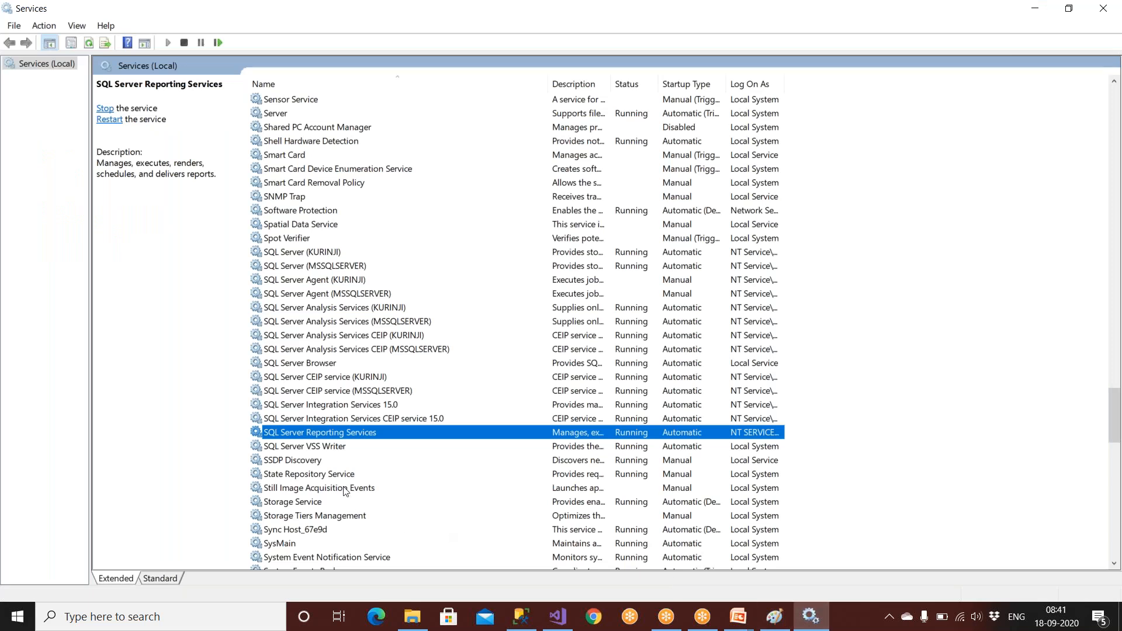
{"action": "left_click", "coordinate": [837, 22]}
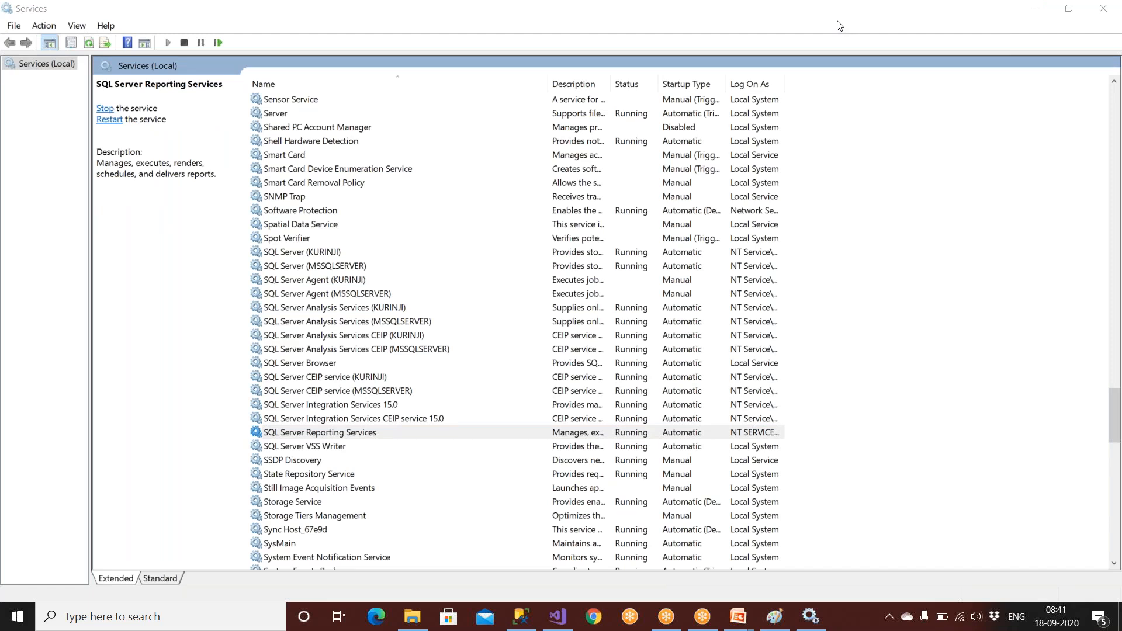
Review the Reporting Services and SQL Server (MSSQLSERVER) properties without changes, then close Services.
{"action": "left_click", "coordinate": [360, 438]}
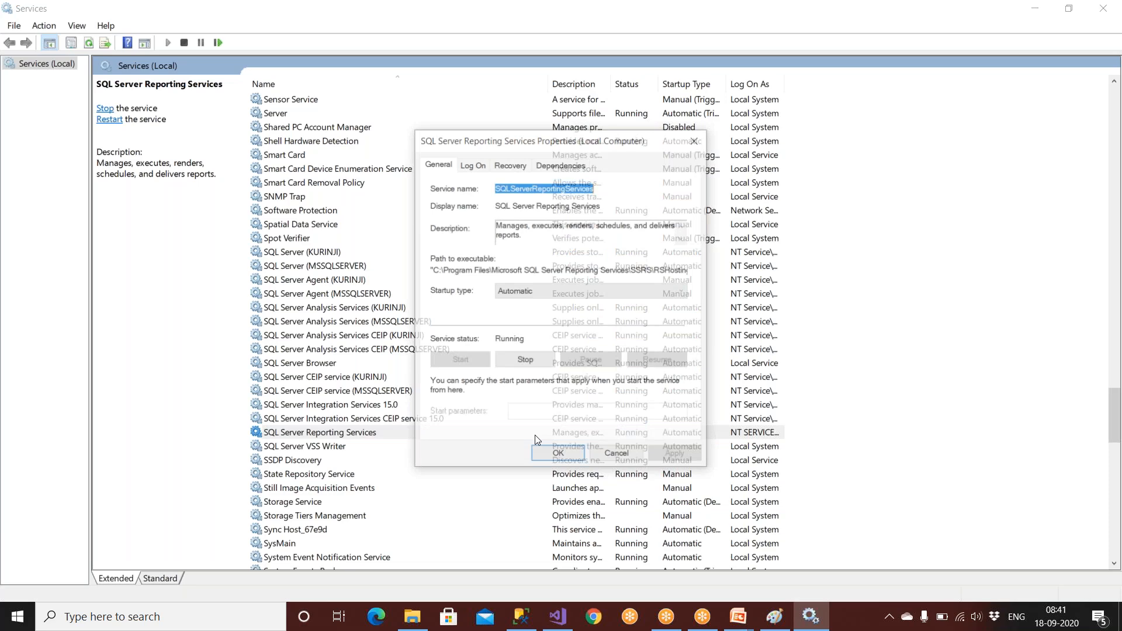
{"action": "left_click", "coordinate": [631, 460]}
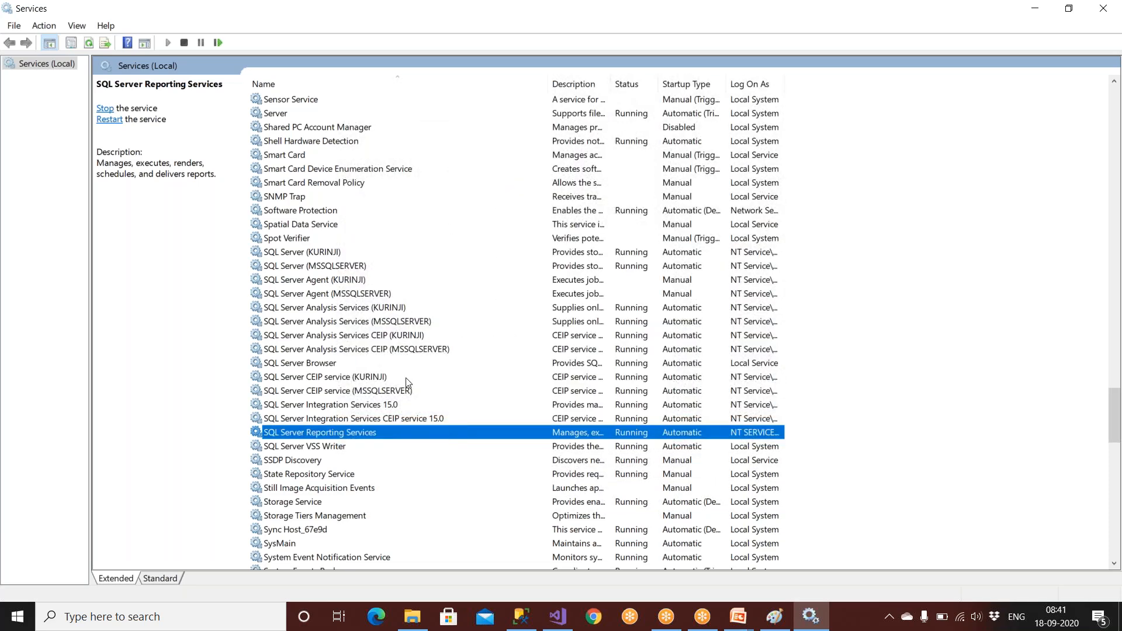
{"action": "double_click", "coordinate": [306, 265]}
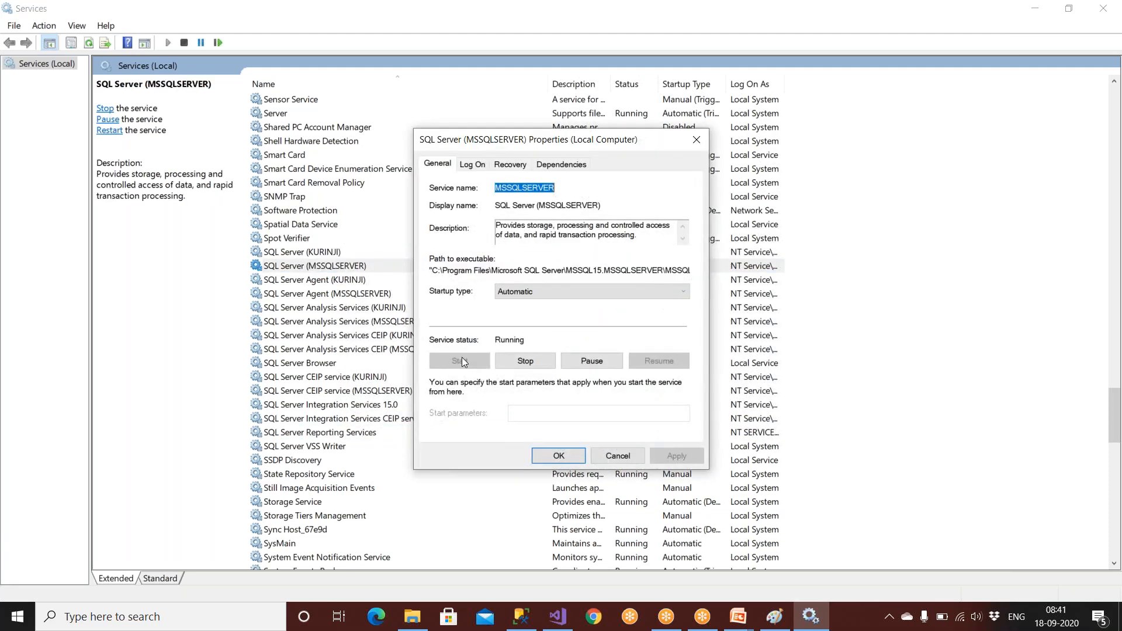
{"action": "left_click", "coordinate": [613, 460]}
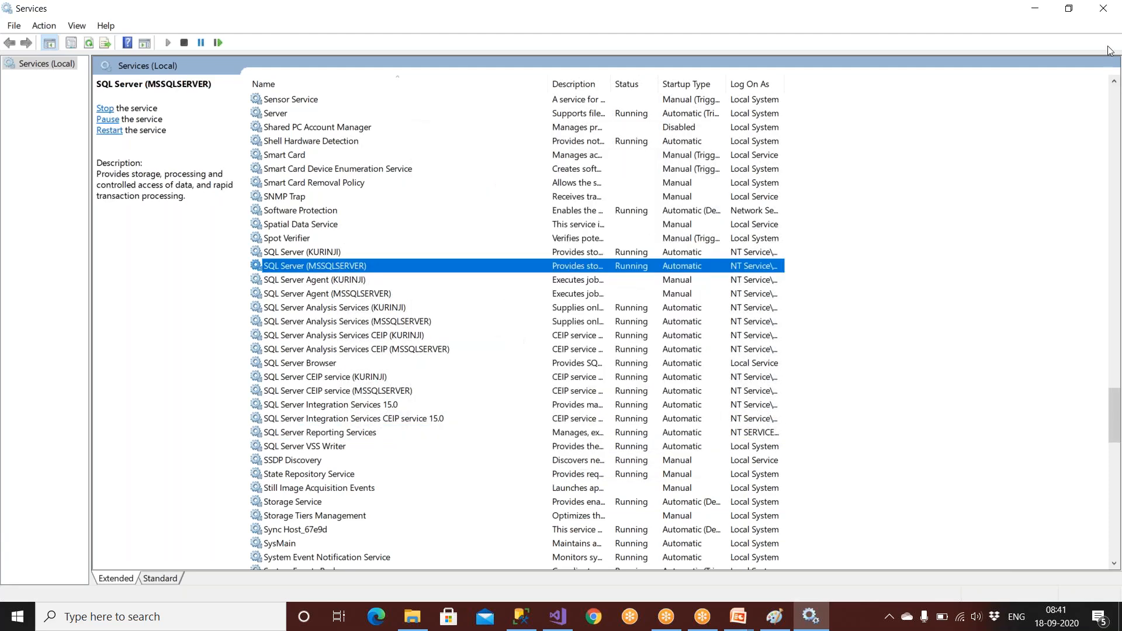
{"action": "left_click", "coordinate": [1109, 13]}
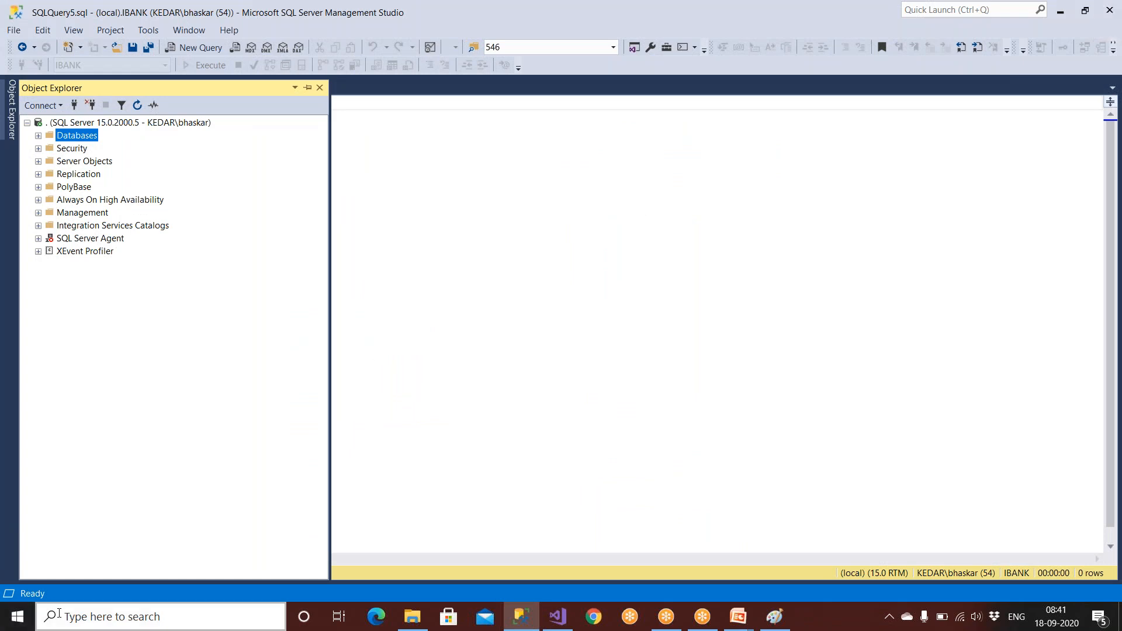
Reopen the Services app via 'services' search and scroll down the list toward SQL Server.
{"action": "left_click", "coordinate": [76, 621]}
{"action": "type", "text": "se"}
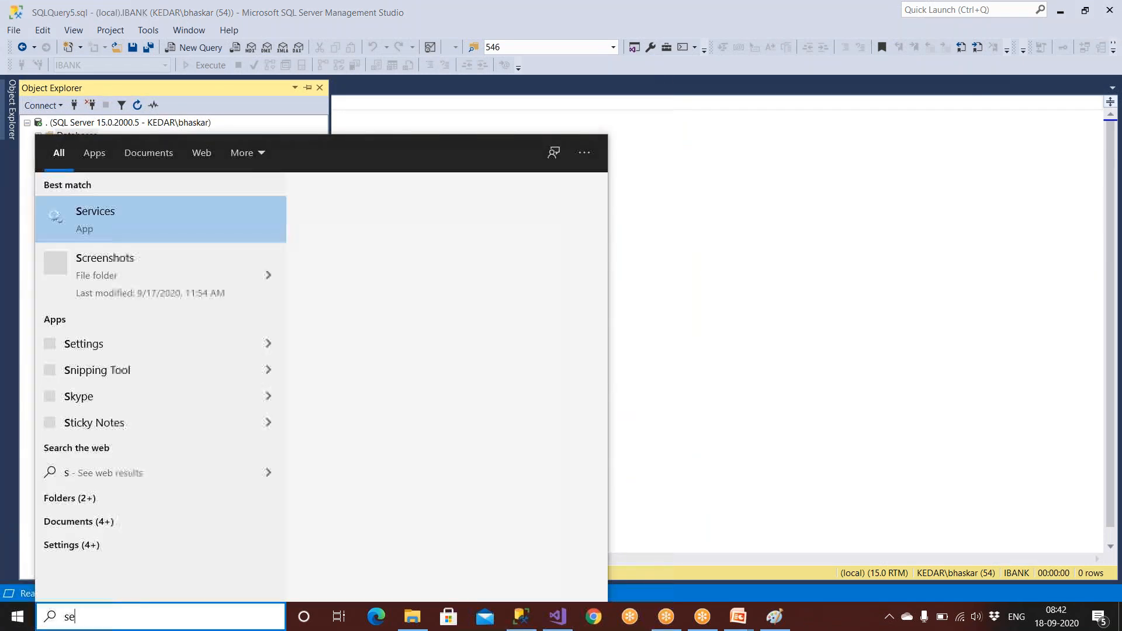
{"action": "type", "text": "rvices"}
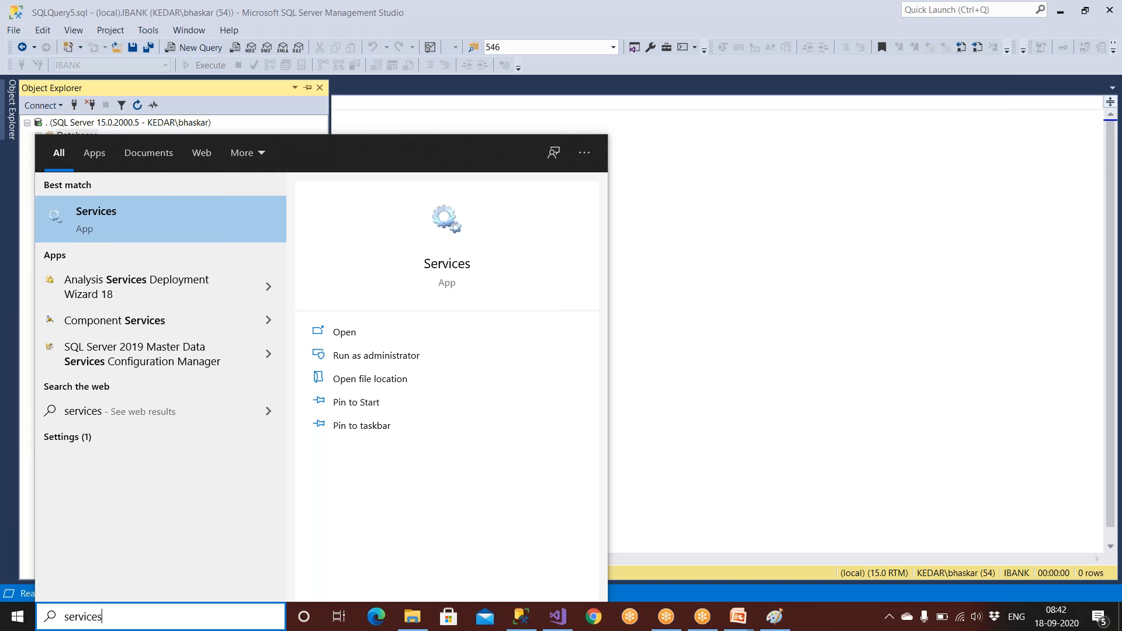
{"action": "left_click", "coordinate": [87, 222]}
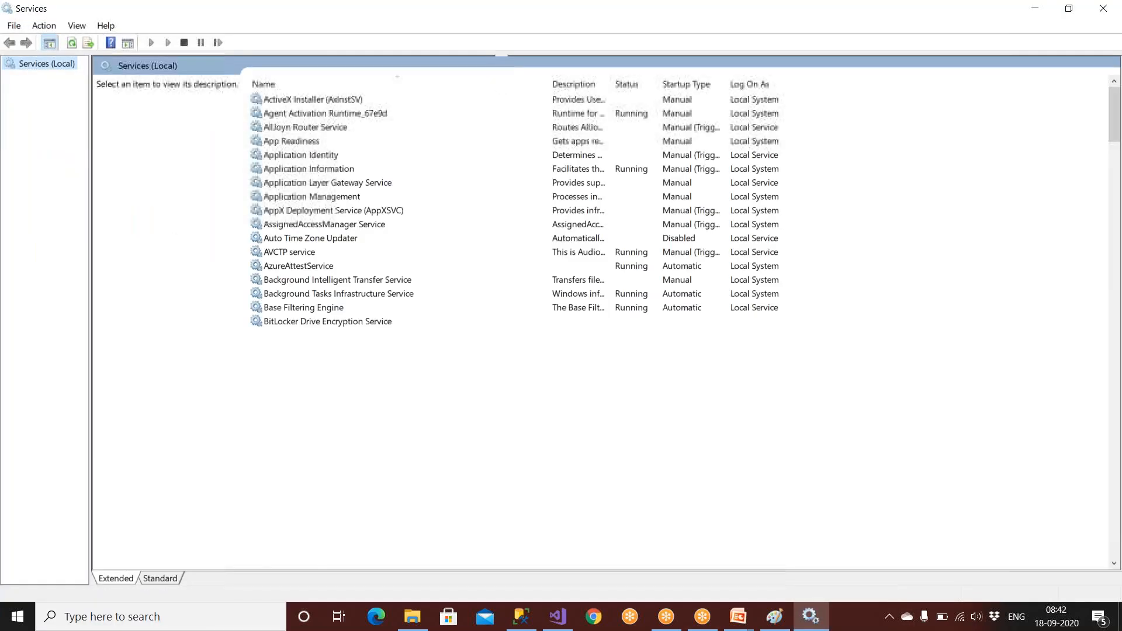
{"action": "left_click", "coordinate": [294, 299]}
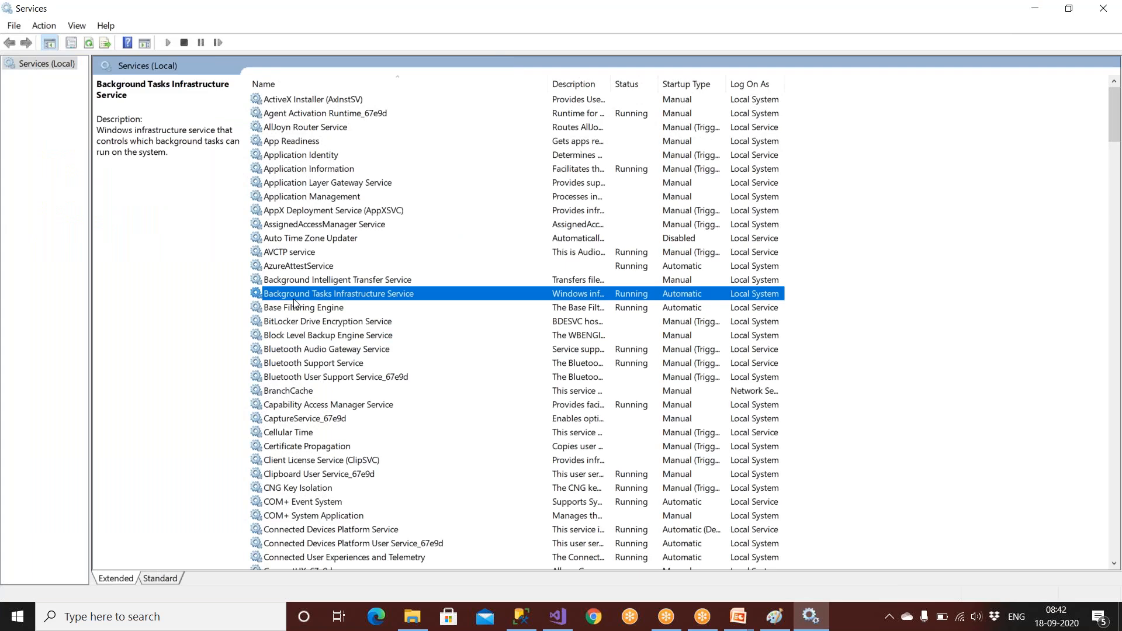
{"action": "scroll", "coordinate": [293, 299], "scroll_direction": "down", "scroll_amount": 1}
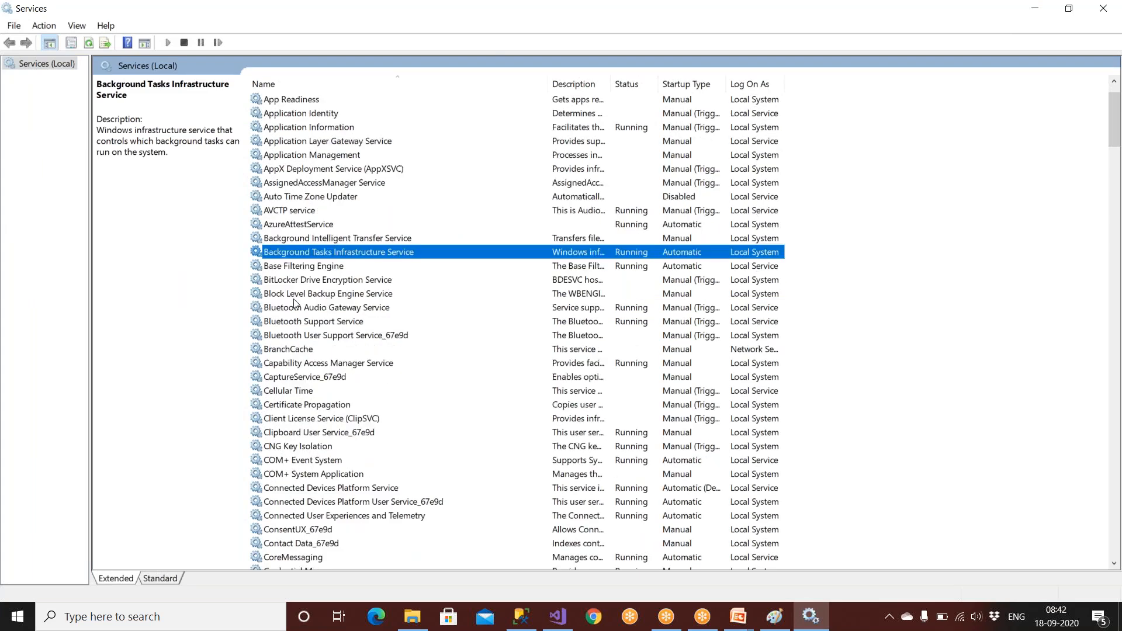
{"action": "scroll", "coordinate": [294, 302], "scroll_direction": "down", "scroll_amount": 11}
{"action": "scroll", "coordinate": [294, 302], "scroll_direction": "down", "scroll_amount": 20}
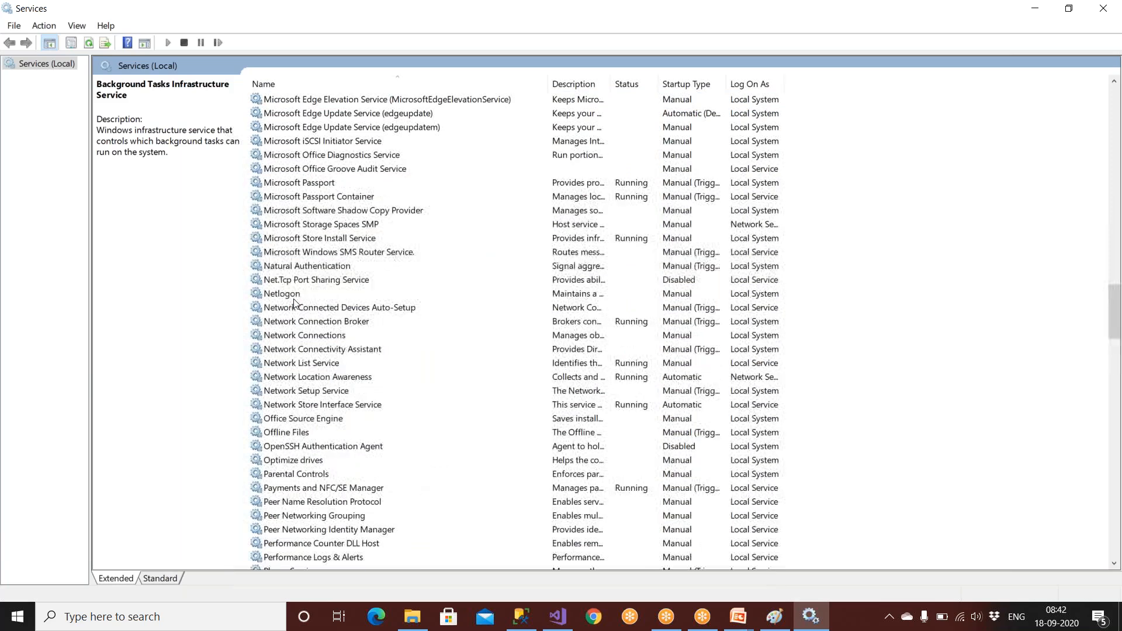
{"action": "left_click", "coordinate": [307, 267]}
{"action": "scroll", "coordinate": [307, 267], "scroll_direction": "down", "scroll_amount": 12}
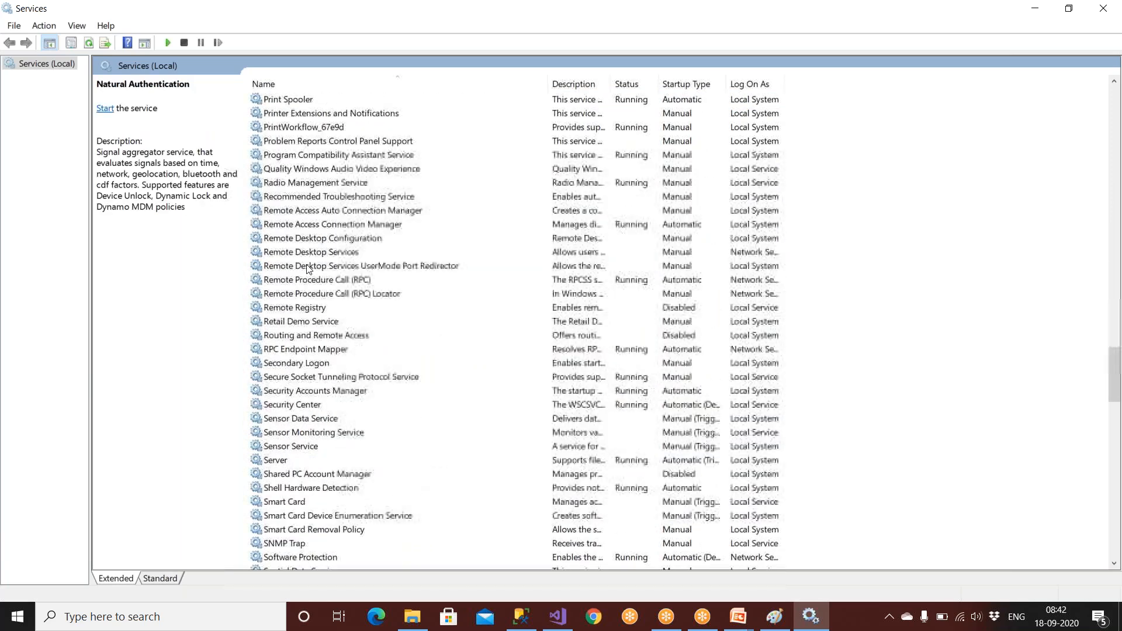
{"action": "scroll", "coordinate": [319, 391], "scroll_direction": "down", "scroll_amount": 6}
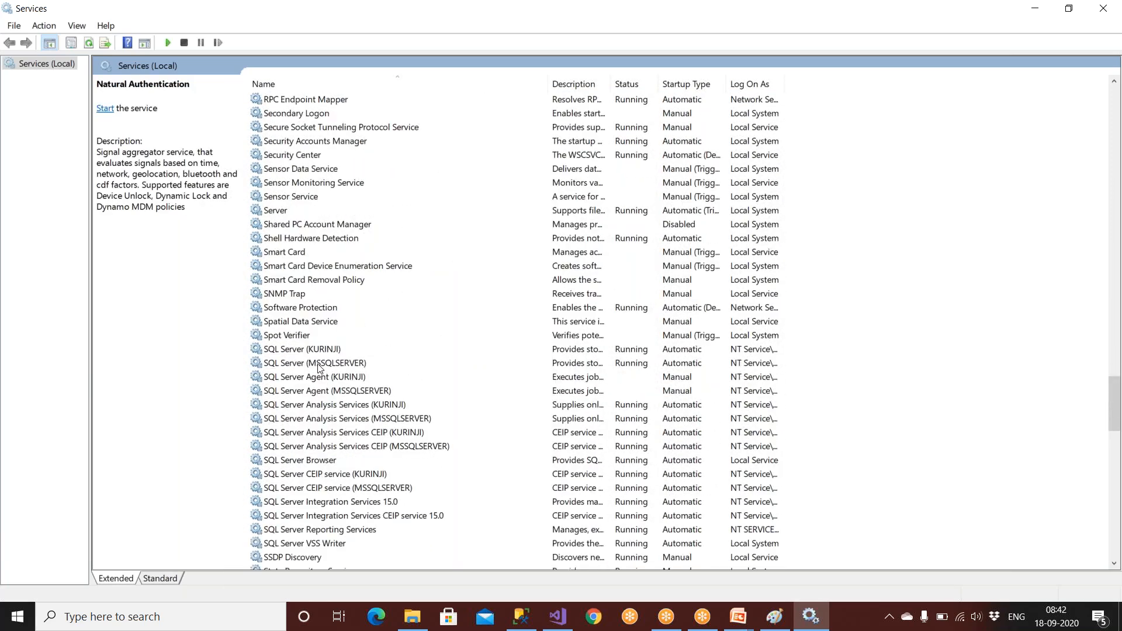
Inspect SQL Server (MSSQLSERVER) properties without changes, close Services, and bring the Paint diagram forward.
{"action": "double_click", "coordinate": [319, 363]}
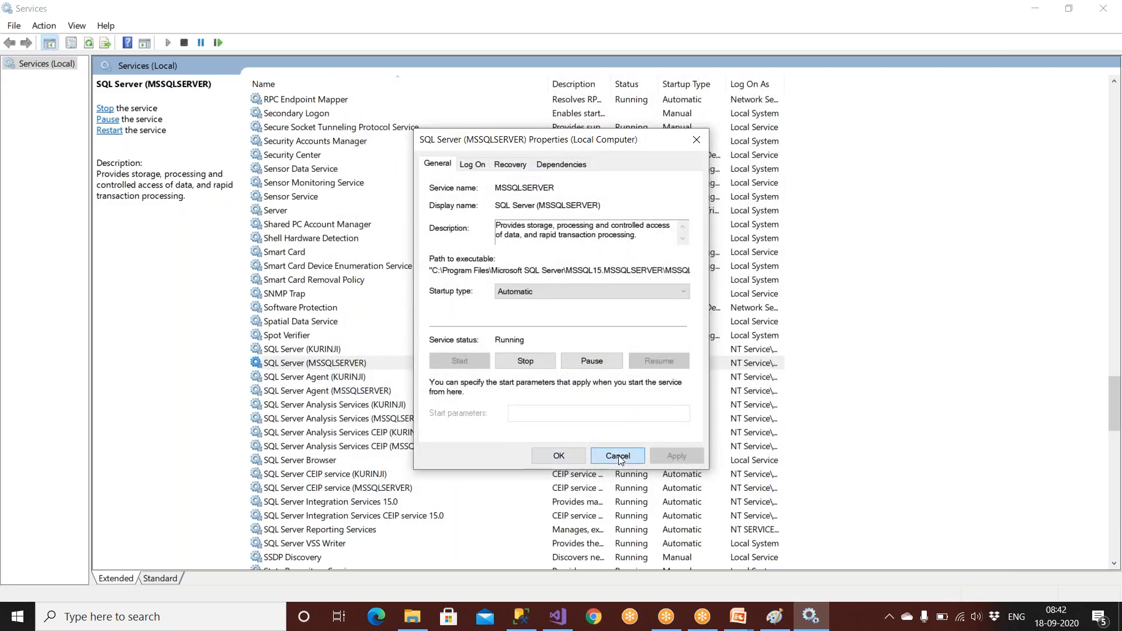
{"action": "left_click", "coordinate": [618, 457]}
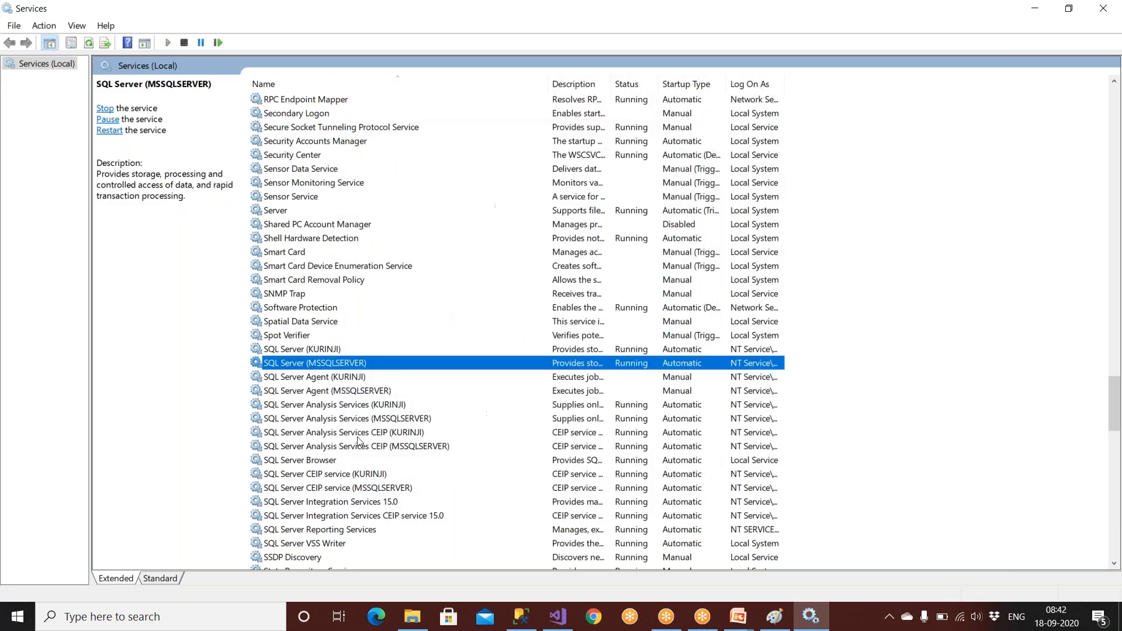
{"action": "left_click", "coordinate": [1108, 13]}
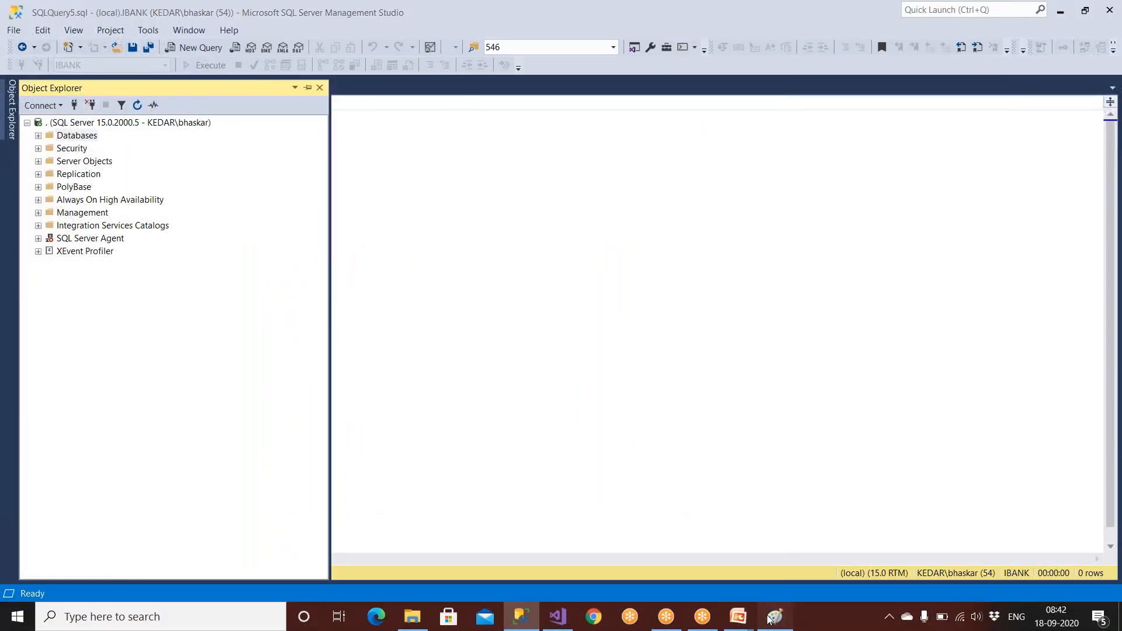
{"action": "left_click", "coordinate": [771, 617]}
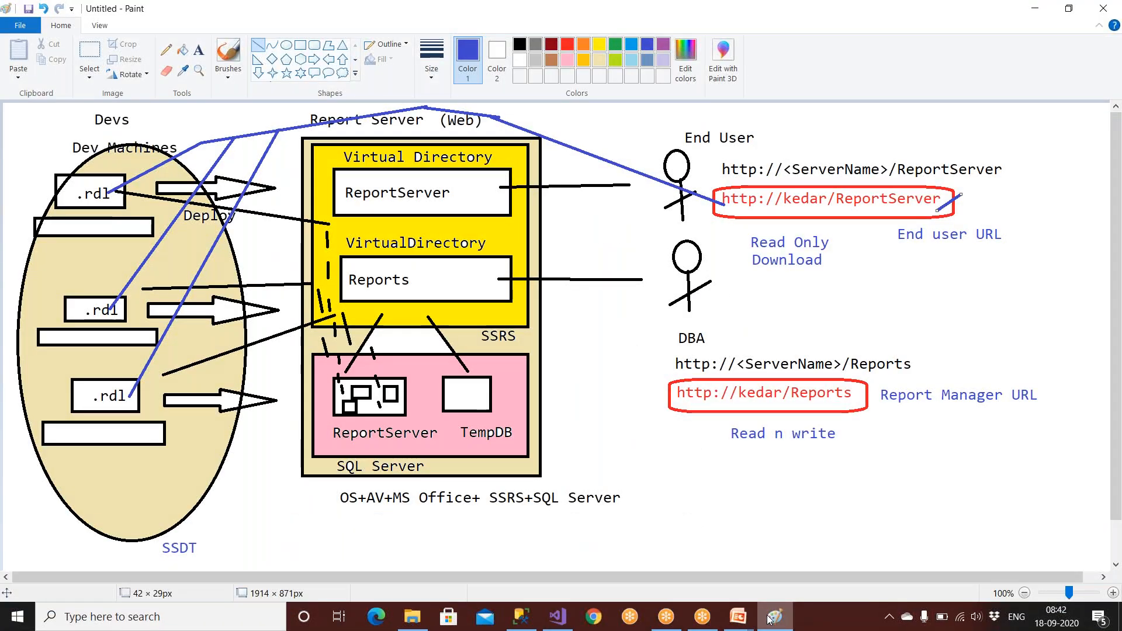
In black, underline SSRS in the caption and draw a stroke inside the Reports box.
{"action": "left_click", "coordinate": [519, 44]}
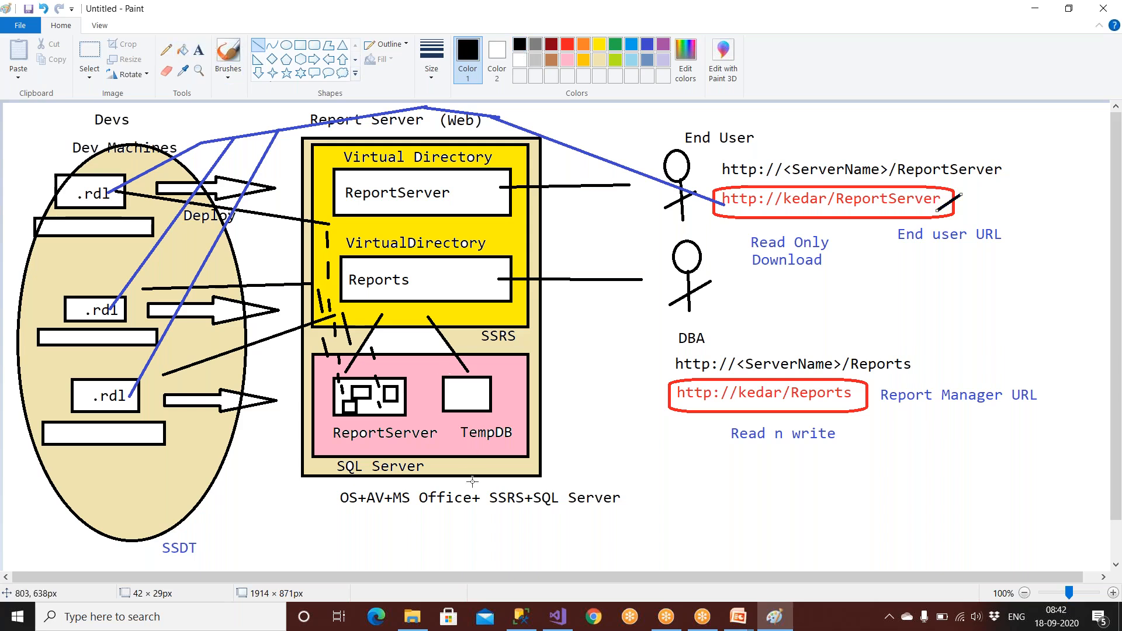
{"action": "left_click_drag", "start_coordinate": [489, 507], "coordinate": [612, 511]}
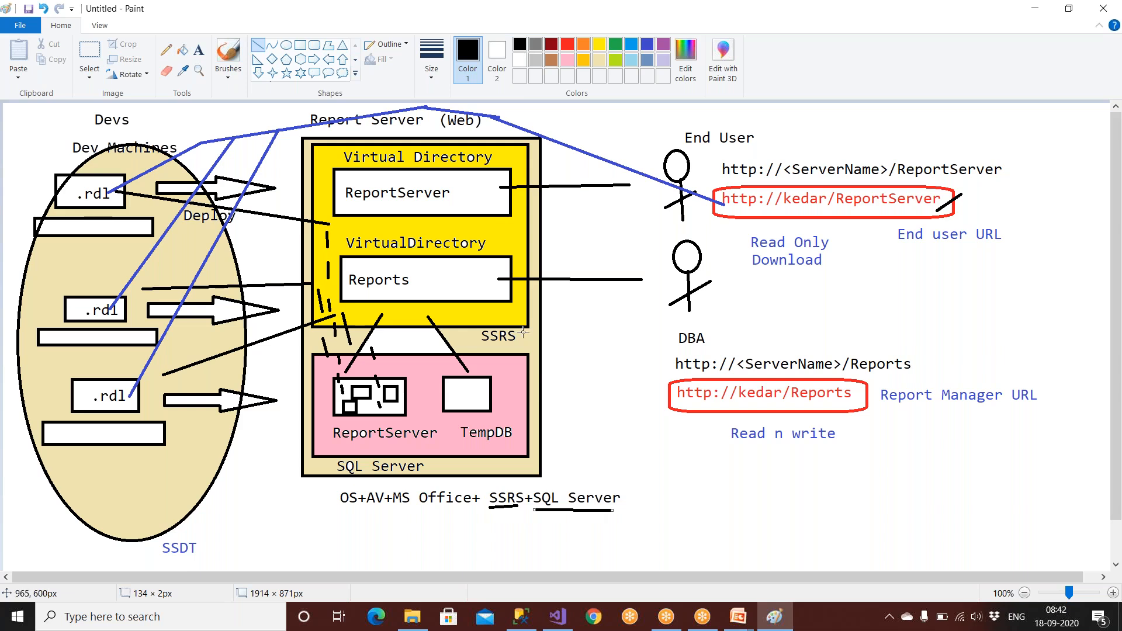
{"action": "left_click_drag", "start_coordinate": [485, 268], "coordinate": [527, 245]}
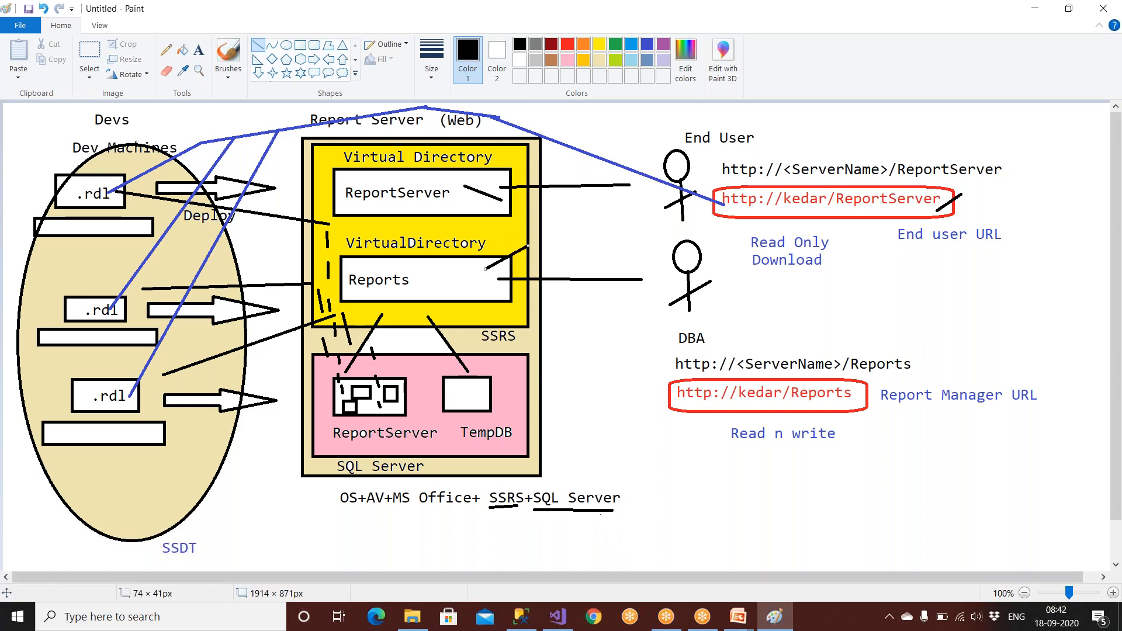
Show the 'Report Server Configuration and Report Deployment' title slide full screen.
{"action": "left_click", "coordinate": [738, 616]}
{"action": "left_click", "coordinate": [763, 587]}
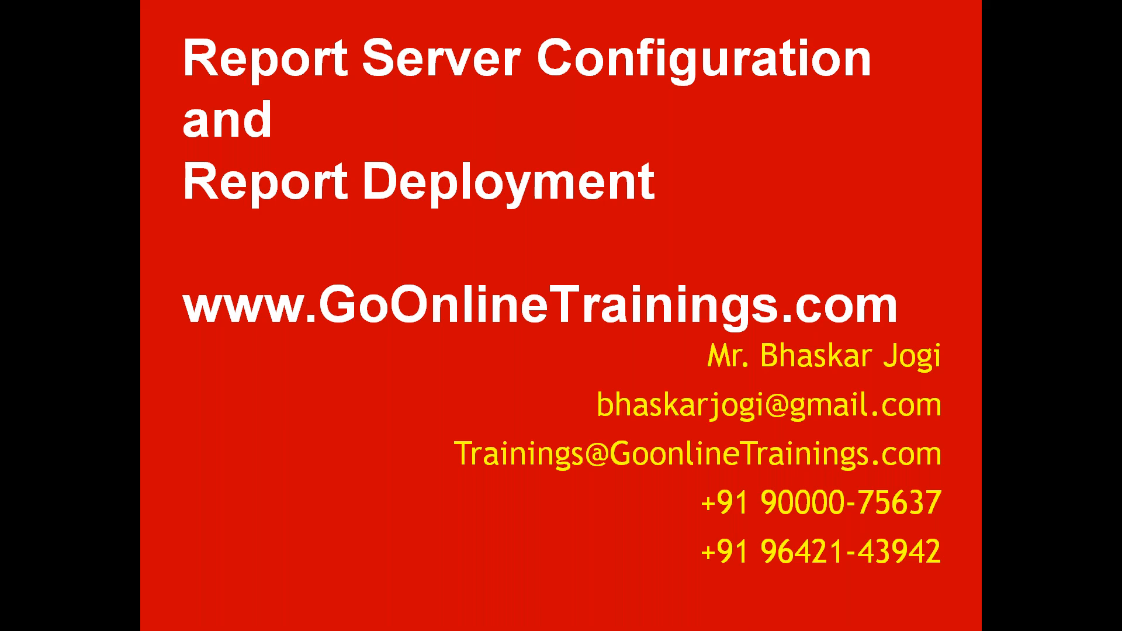
{"action": "key", "text": "super"}
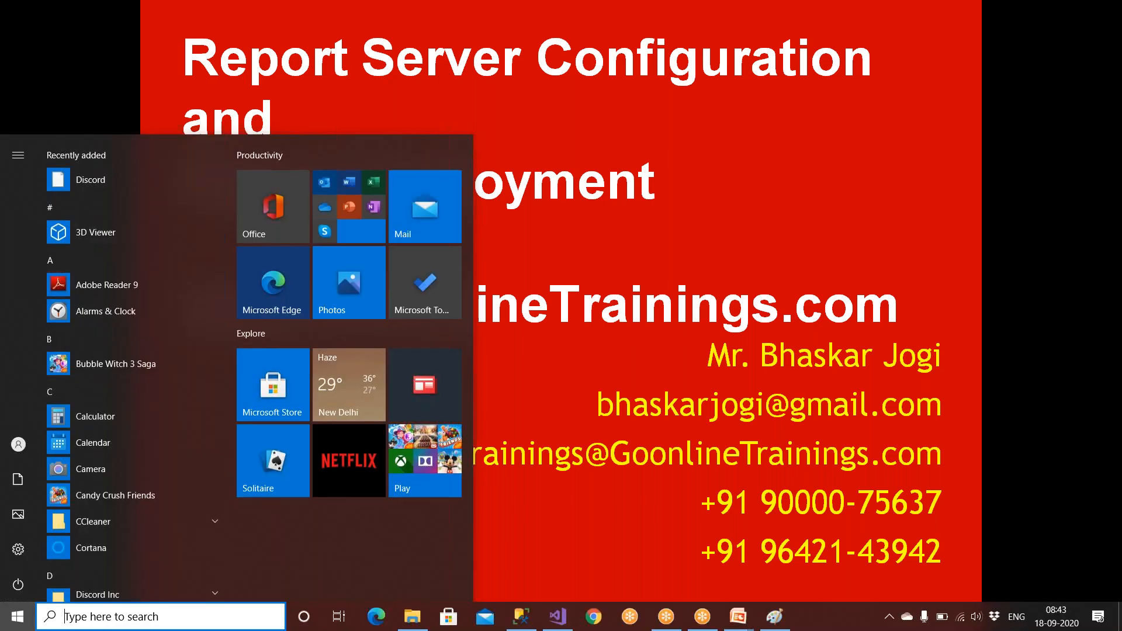
Search 'report' in Start and launch Report Server Configuration Manager.
{"action": "type", "text": "repo"}
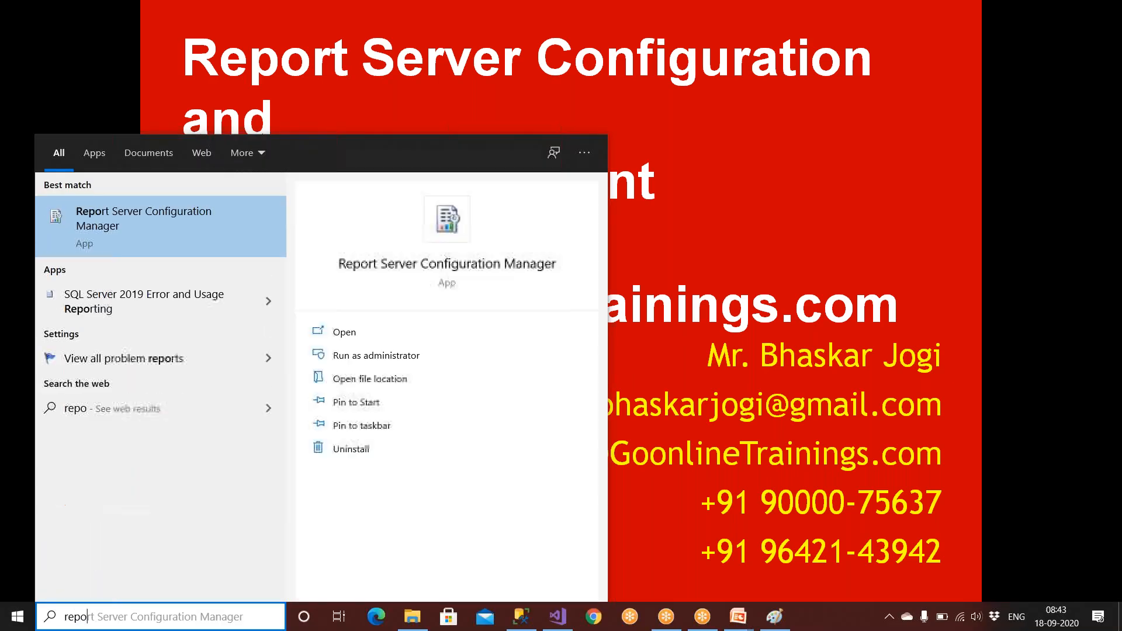
{"action": "type", "text": "rt"}
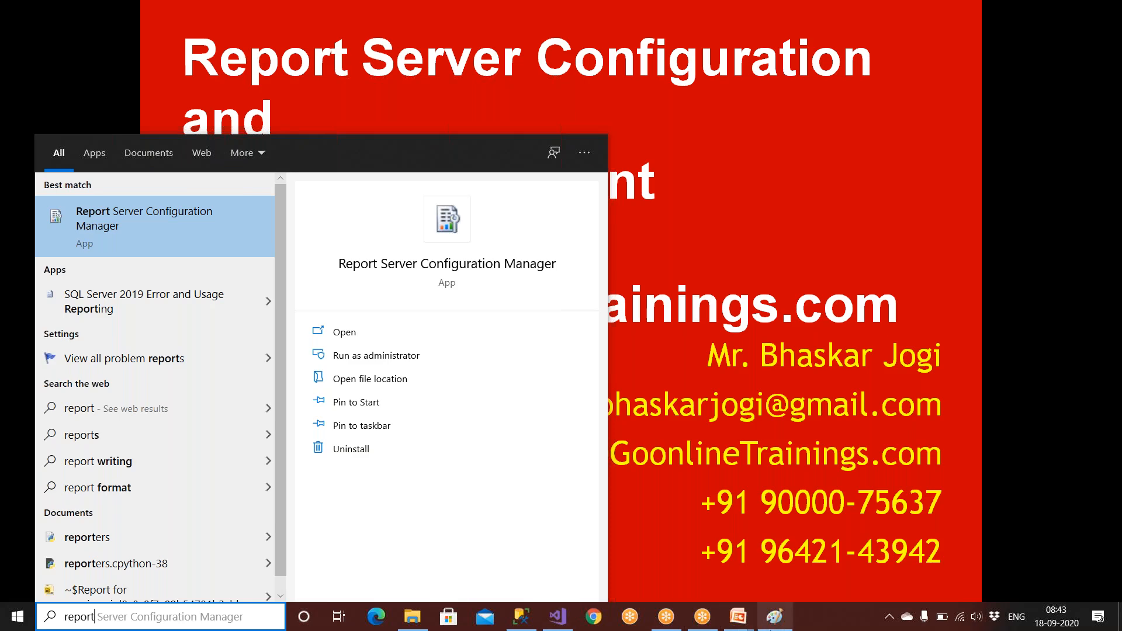
{"action": "left_click", "coordinate": [774, 617]}
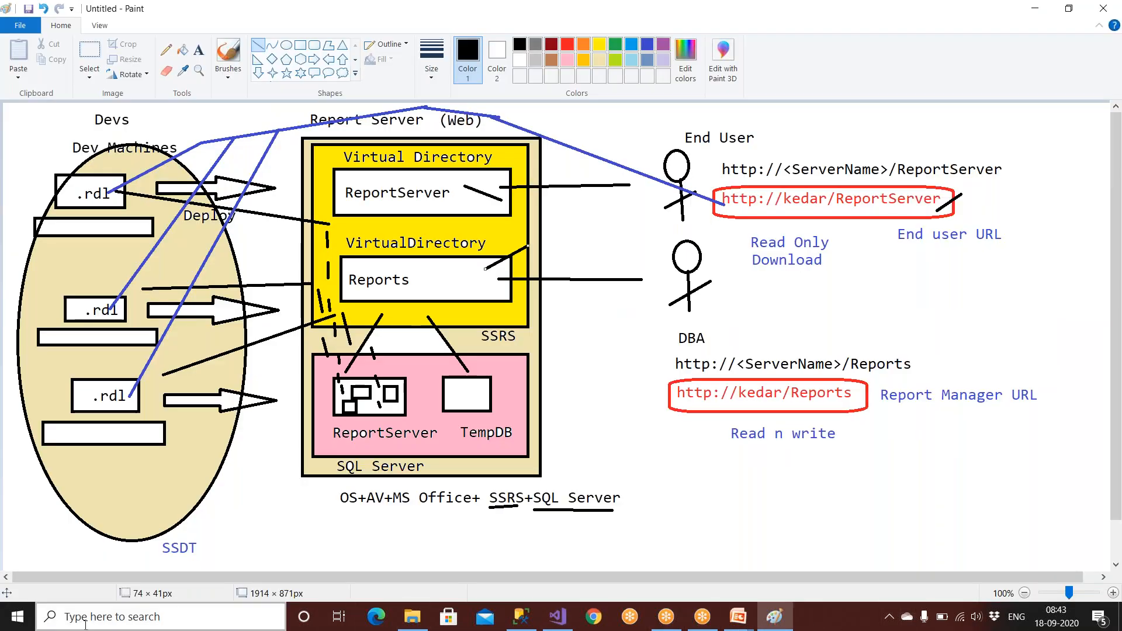
{"action": "left_click", "coordinate": [87, 621]}
{"action": "type", "text": "report"}
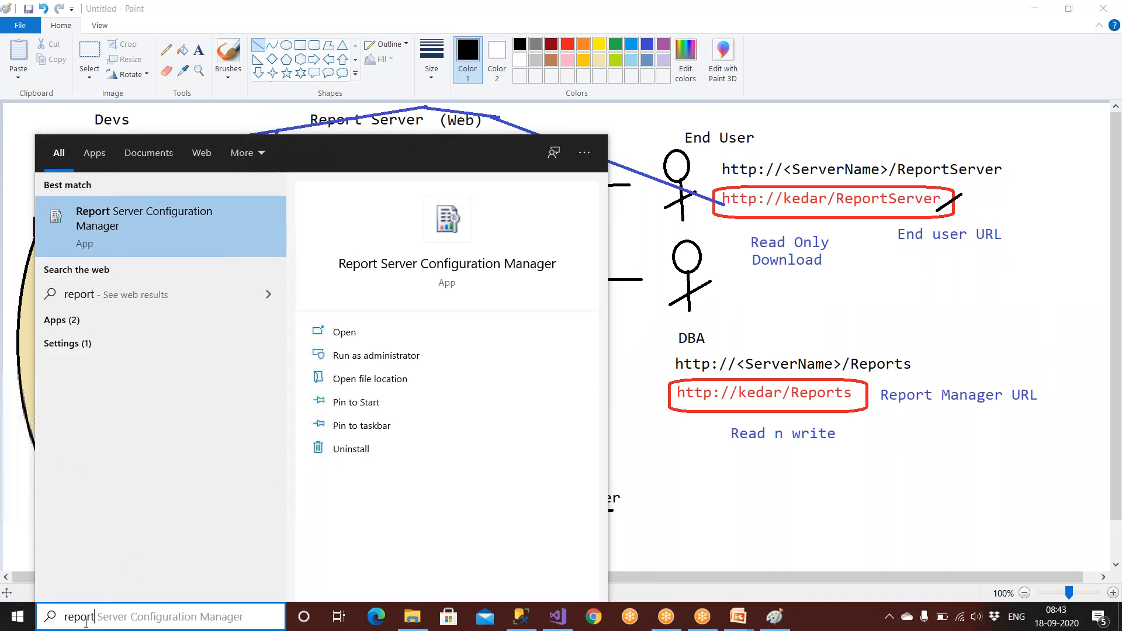
{"action": "left_click", "coordinate": [173, 223]}
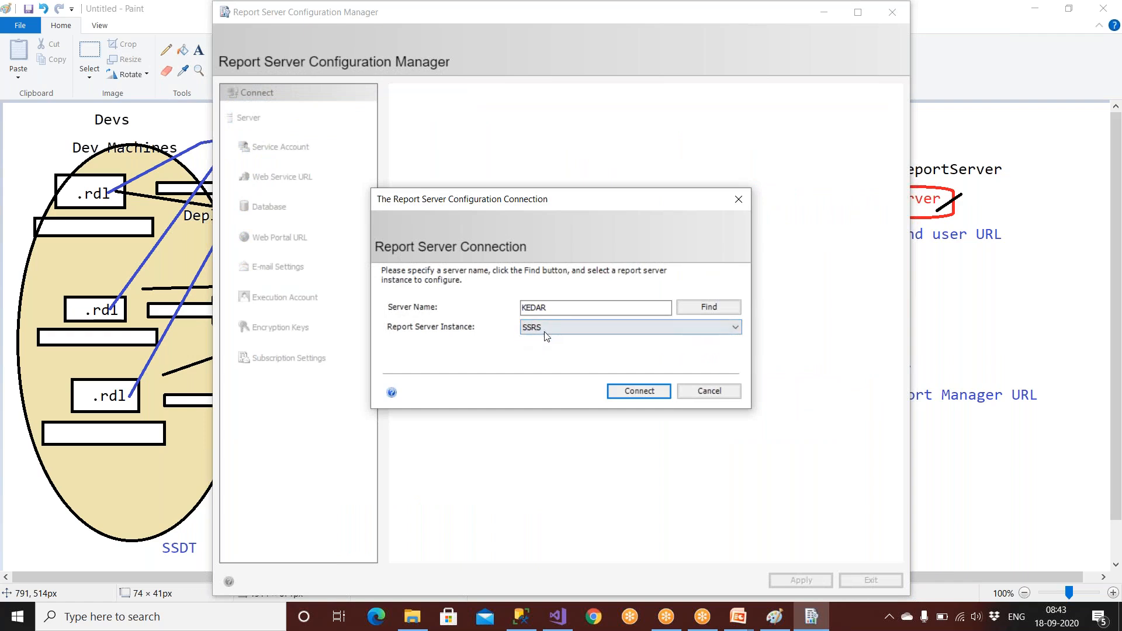
{"action": "left_click", "coordinate": [638, 393]}
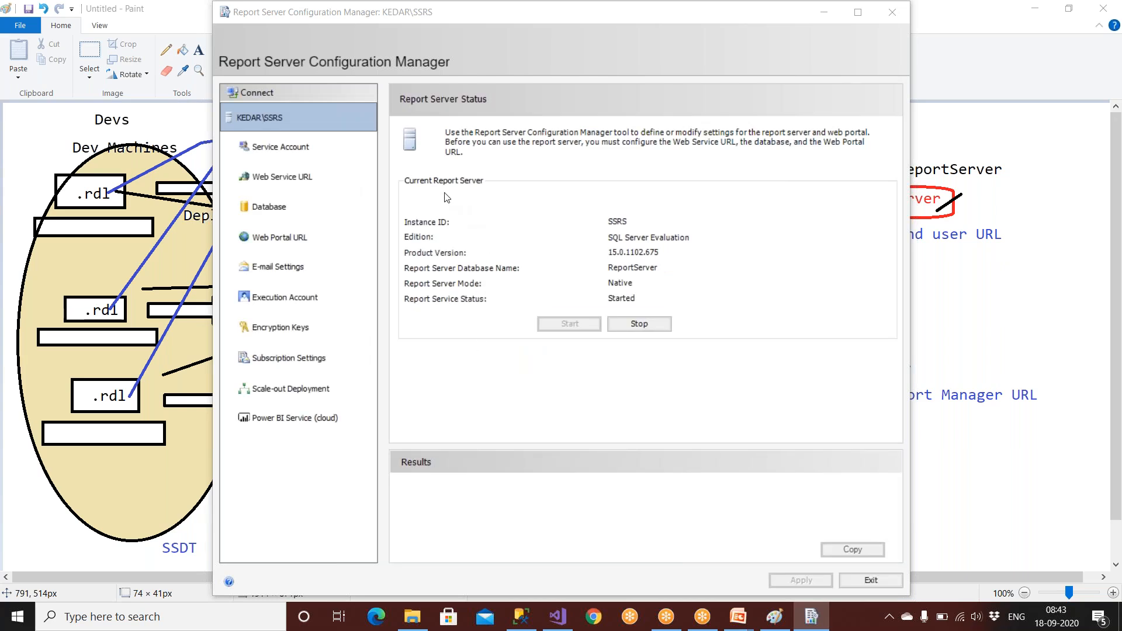
{"action": "left_click", "coordinate": [265, 154]}
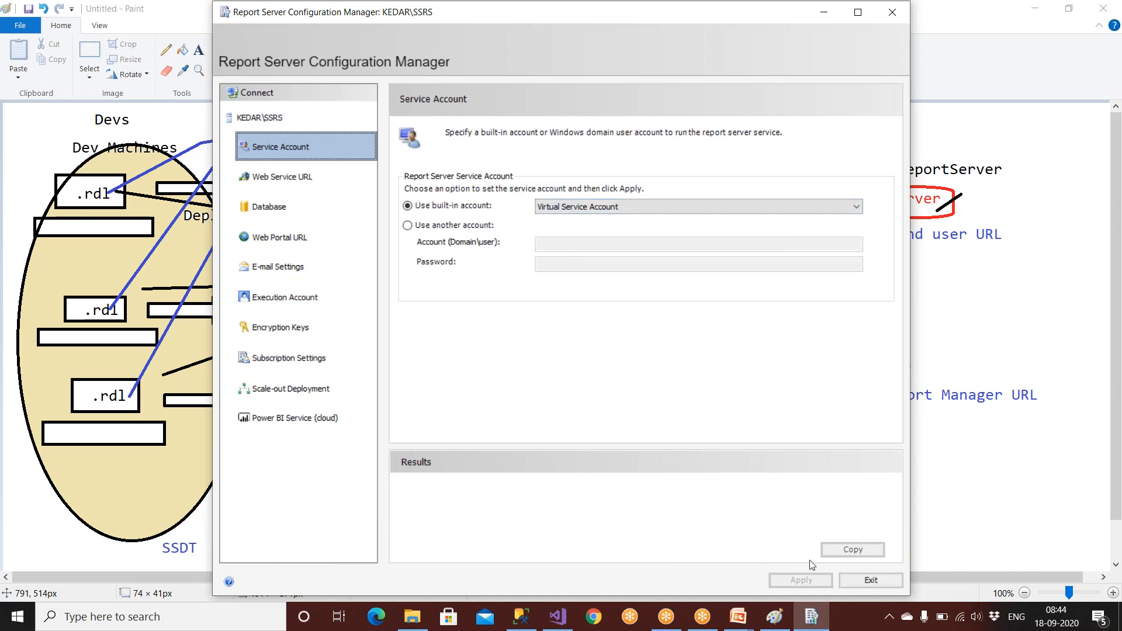
{"action": "left_click", "coordinate": [666, 211]}
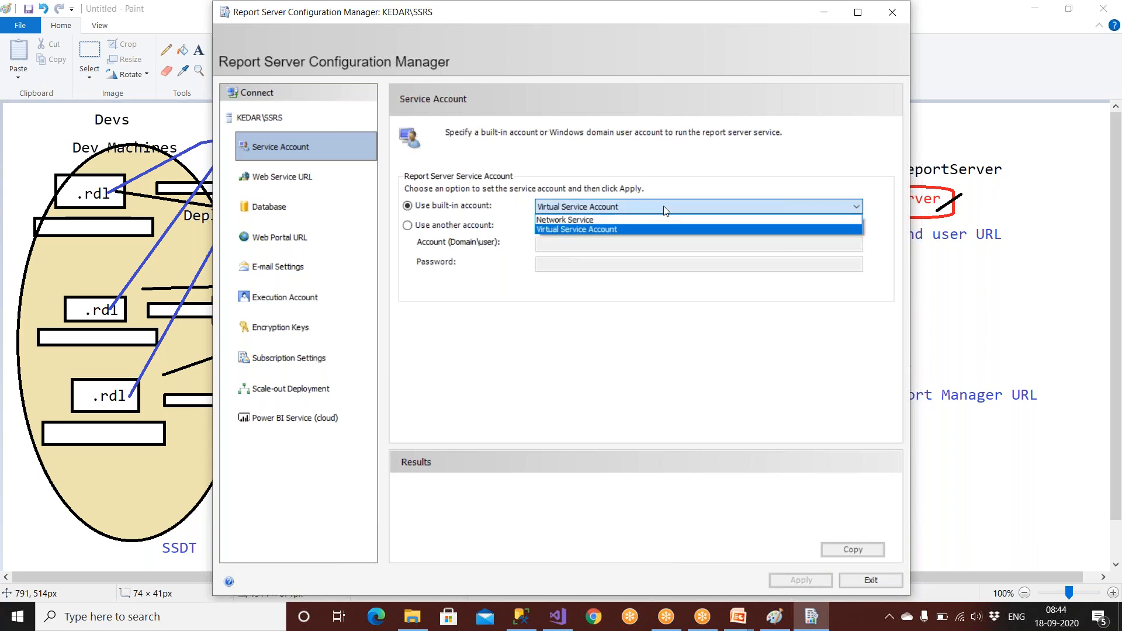
{"action": "left_click", "coordinate": [626, 219]}
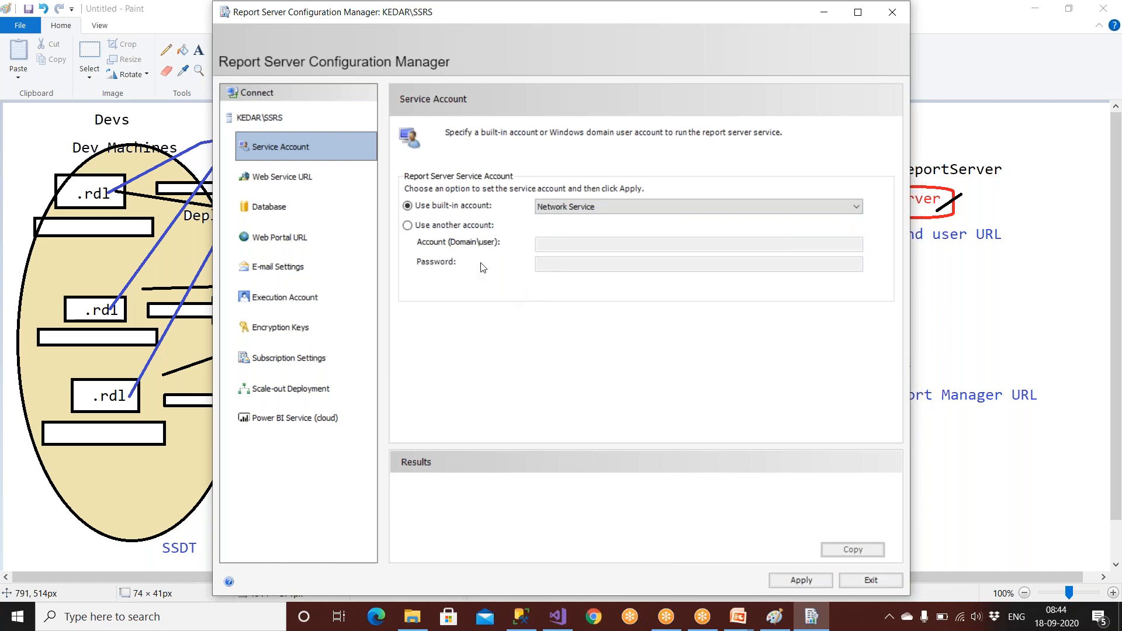
{"action": "left_click", "coordinate": [872, 586]}
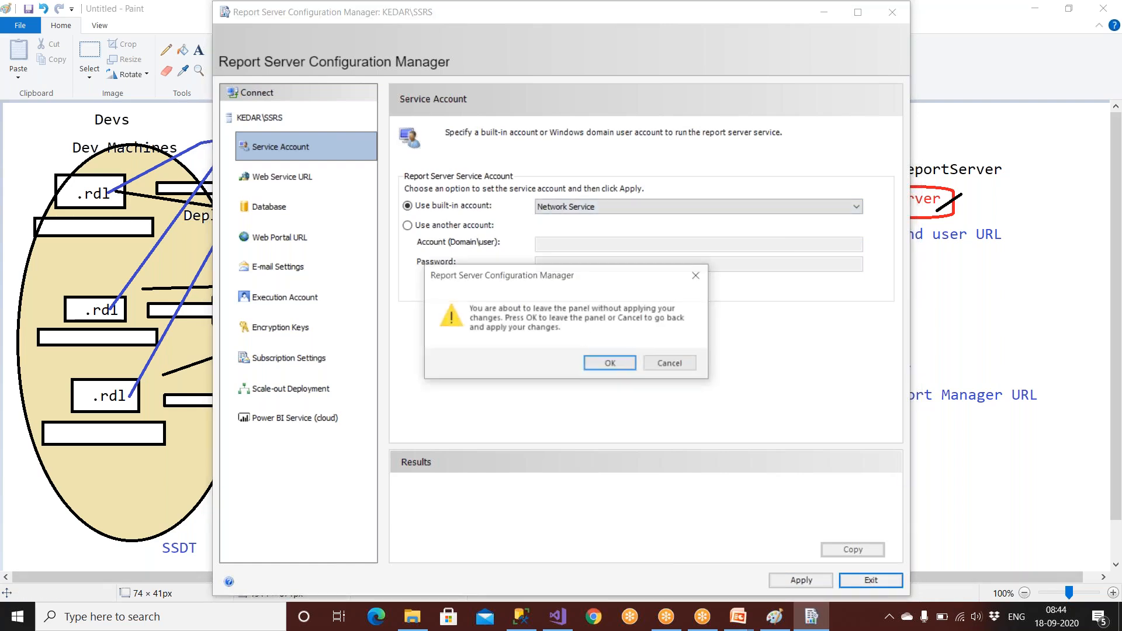
{"action": "left_click", "coordinate": [610, 364]}
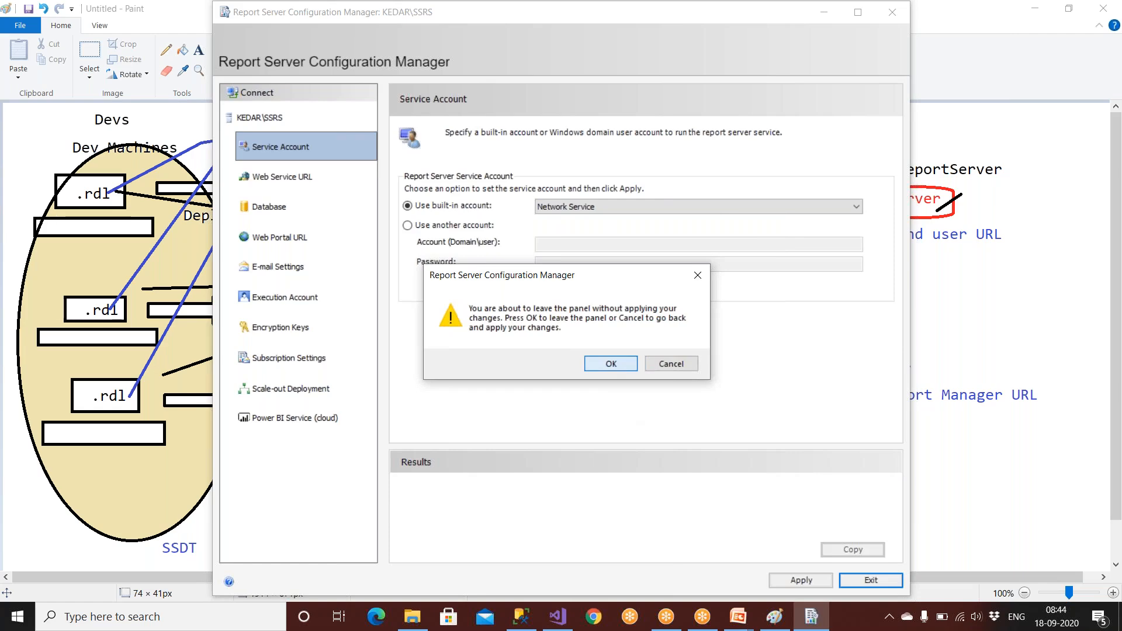
{"action": "left_click", "coordinate": [135, 617]}
{"action": "type", "text": "report"}
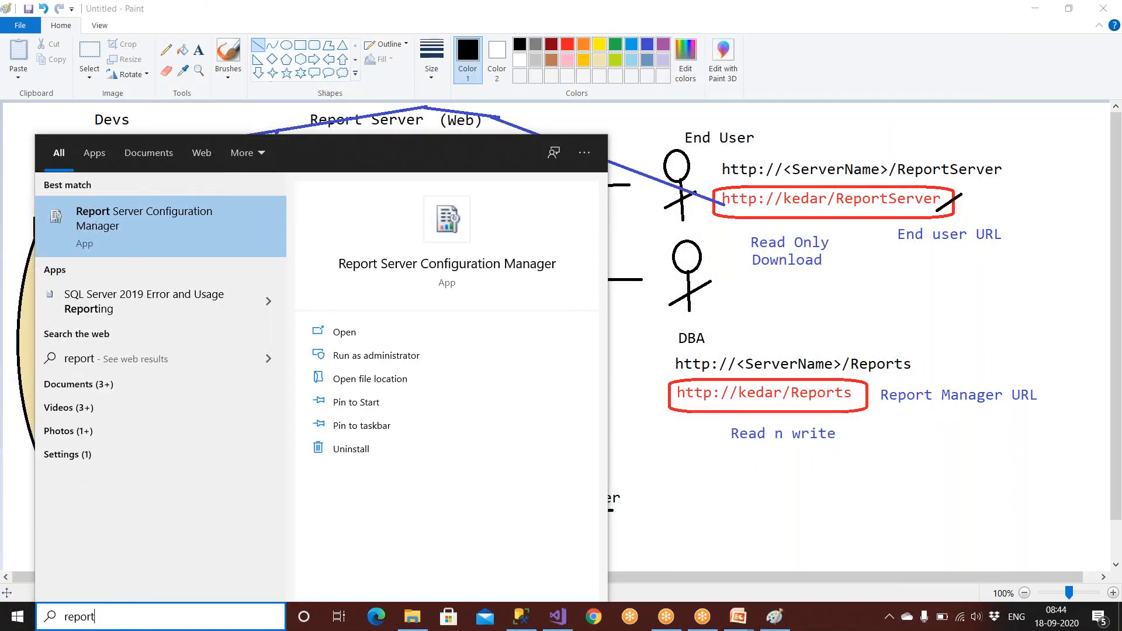
{"action": "left_click", "coordinate": [179, 234]}
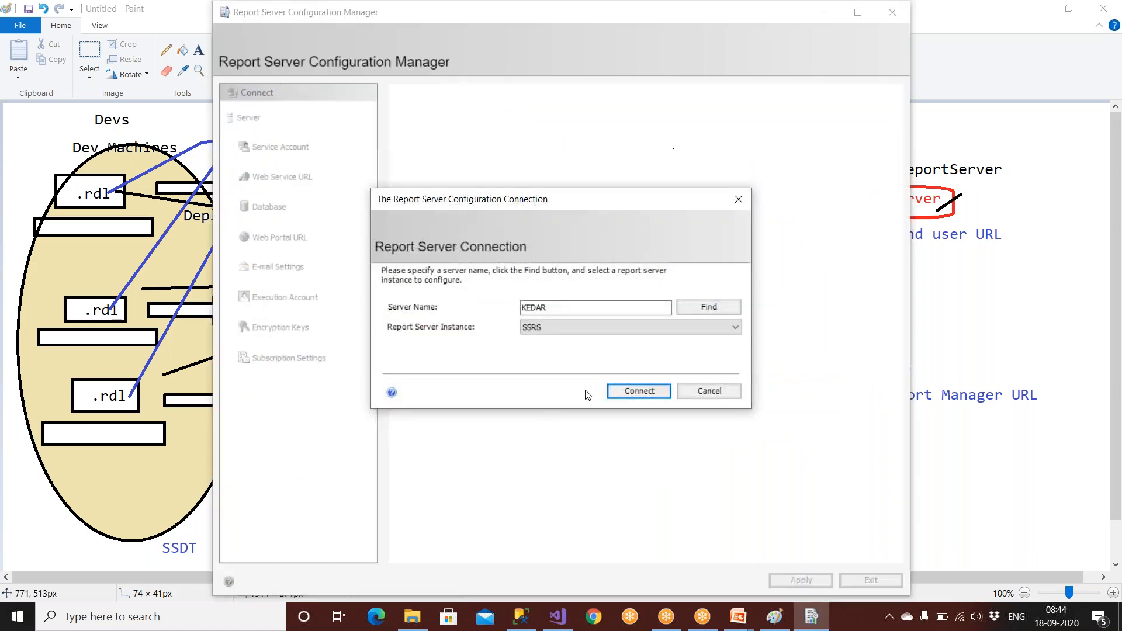
{"action": "left_click", "coordinate": [621, 392]}
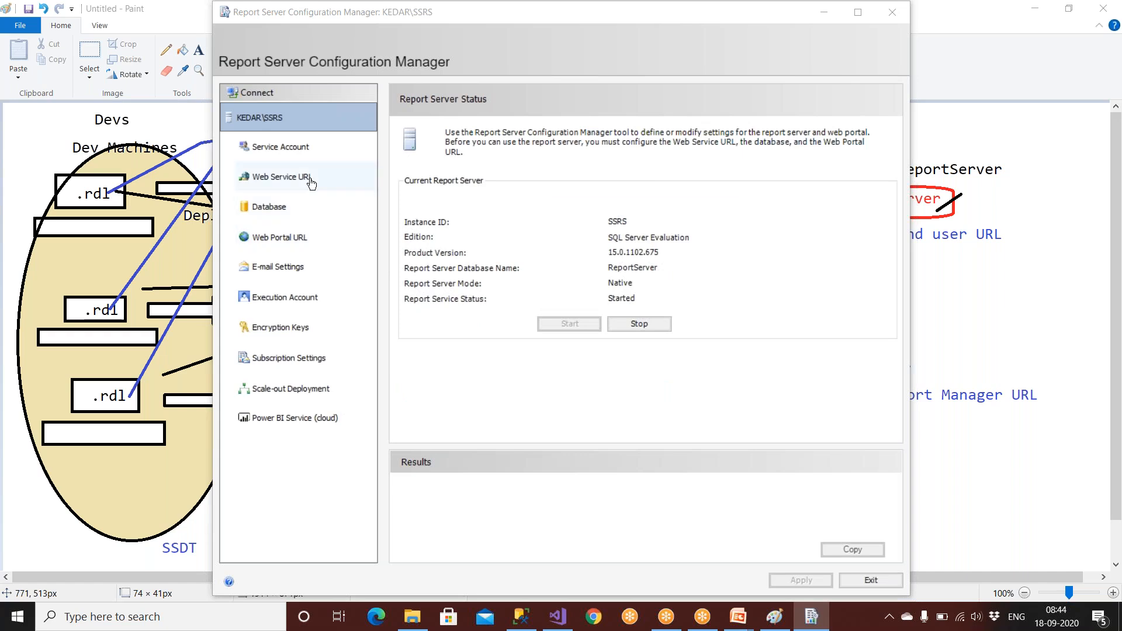
Change the Web Service URL virtual directory from ReportServer to Darpan and apply it.
{"action": "left_click", "coordinate": [296, 153]}
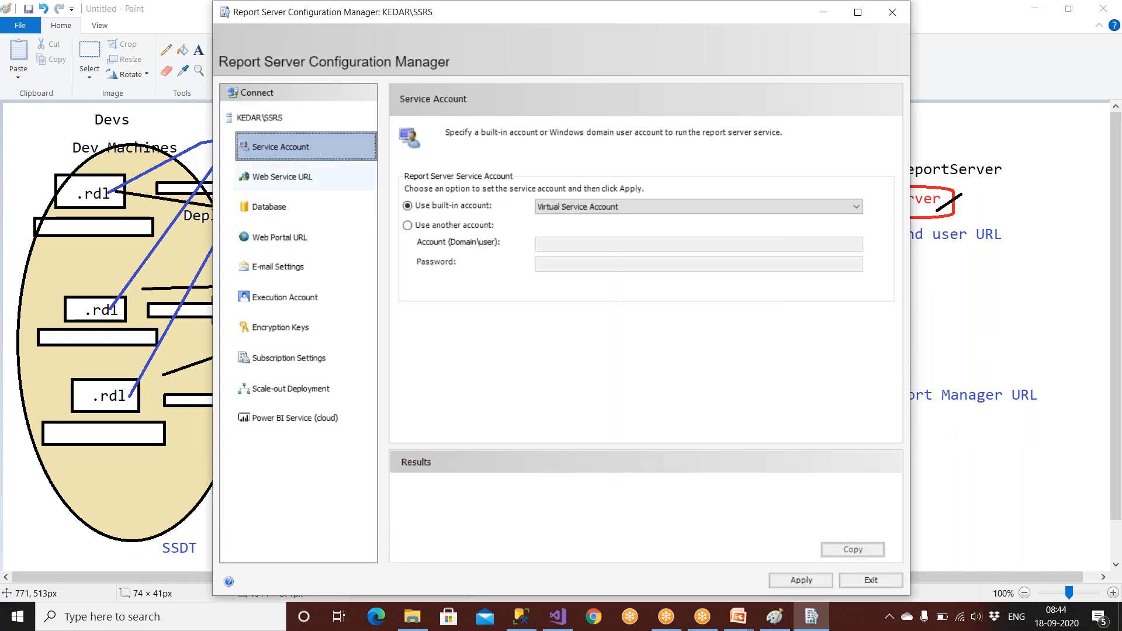
{"action": "left_click", "coordinate": [351, 186]}
{"action": "left_click_drag", "start_coordinate": [597, 188], "coordinate": [537, 185]}
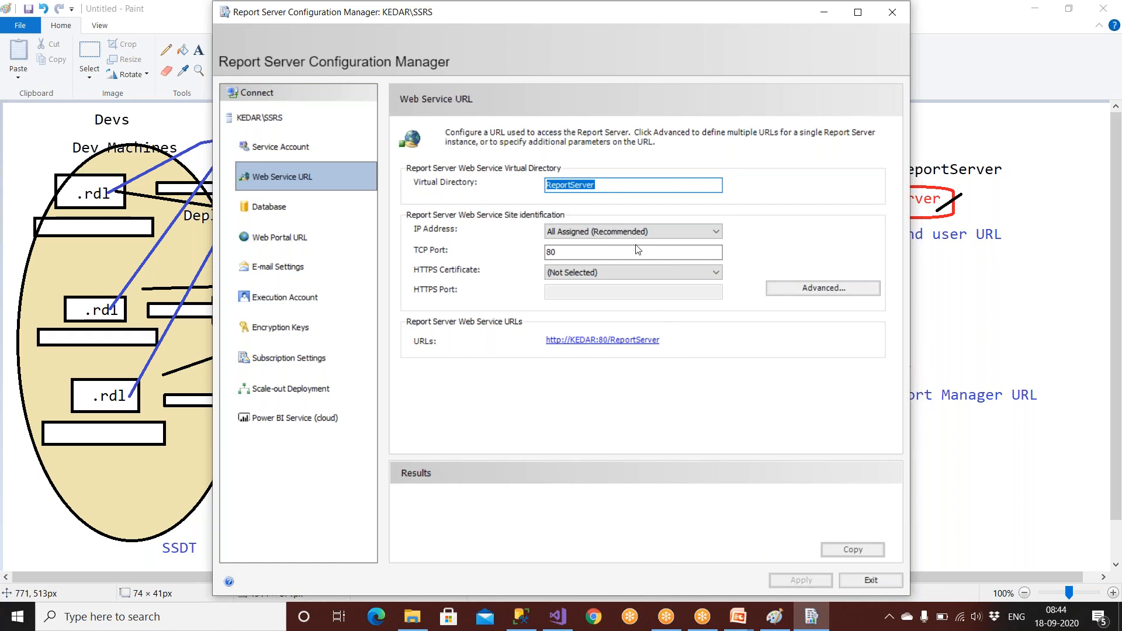
{"action": "key", "text": "BackSpace"}
{"action": "type", "text": "Repo"}
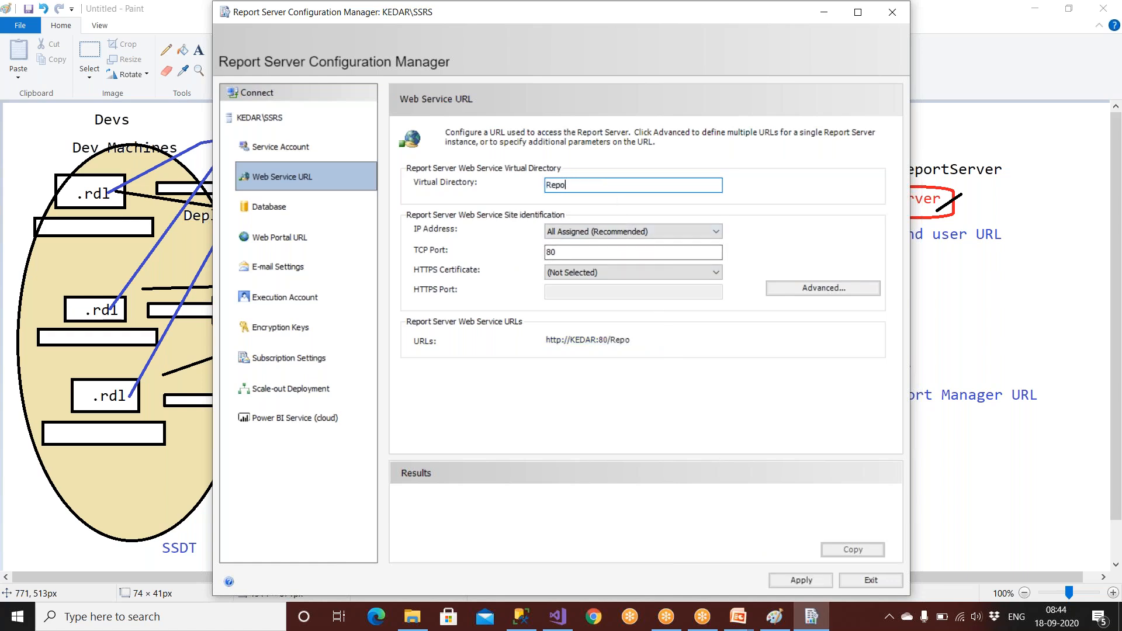
{"action": "type", "text": "rtServer"}
{"action": "left_click", "coordinate": [571, 185]}
{"action": "key", "text": "BackSpace"}
{"action": "double_click", "coordinate": [603, 185]}
{"action": "type", "text": "Darpan"}
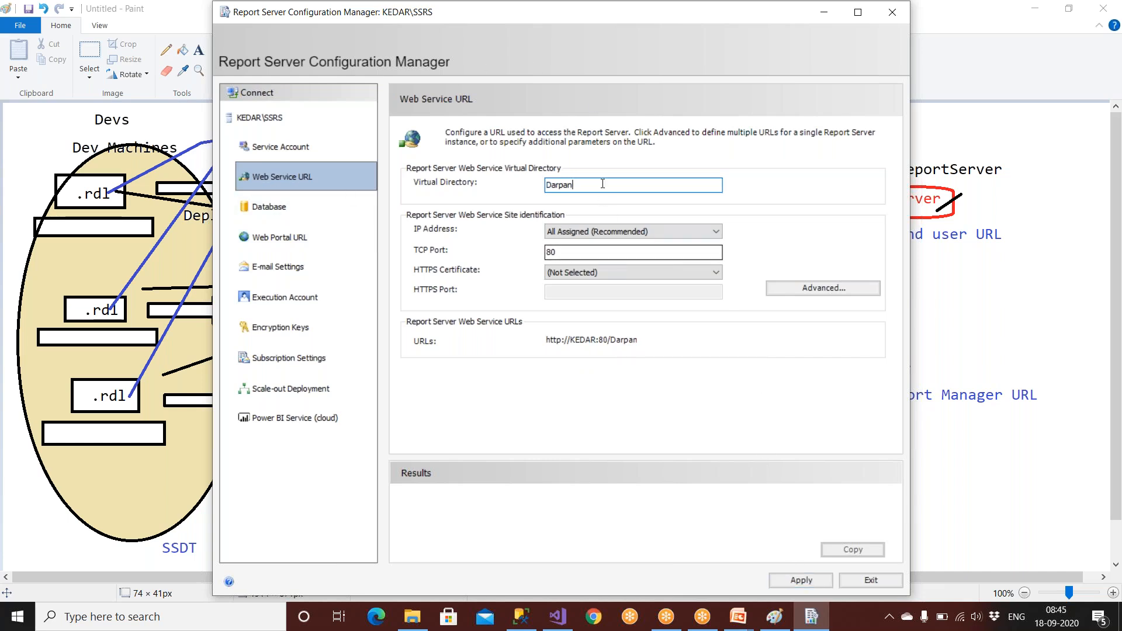
{"action": "left_click_drag", "start_coordinate": [654, 185], "coordinate": [537, 186]}
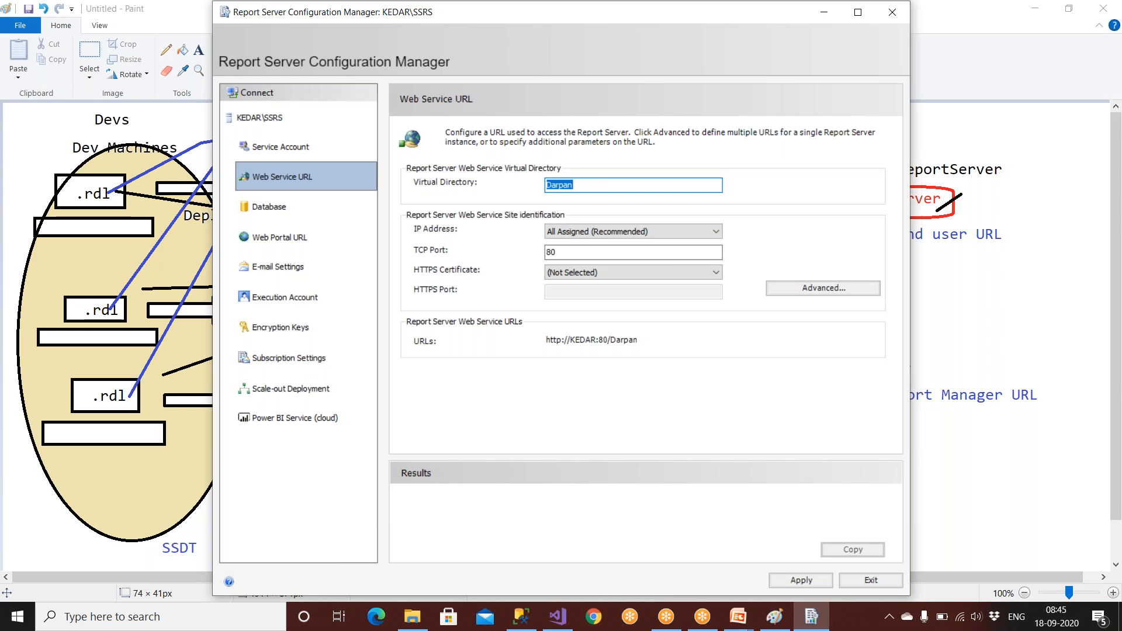
{"action": "left_click", "coordinate": [801, 580]}
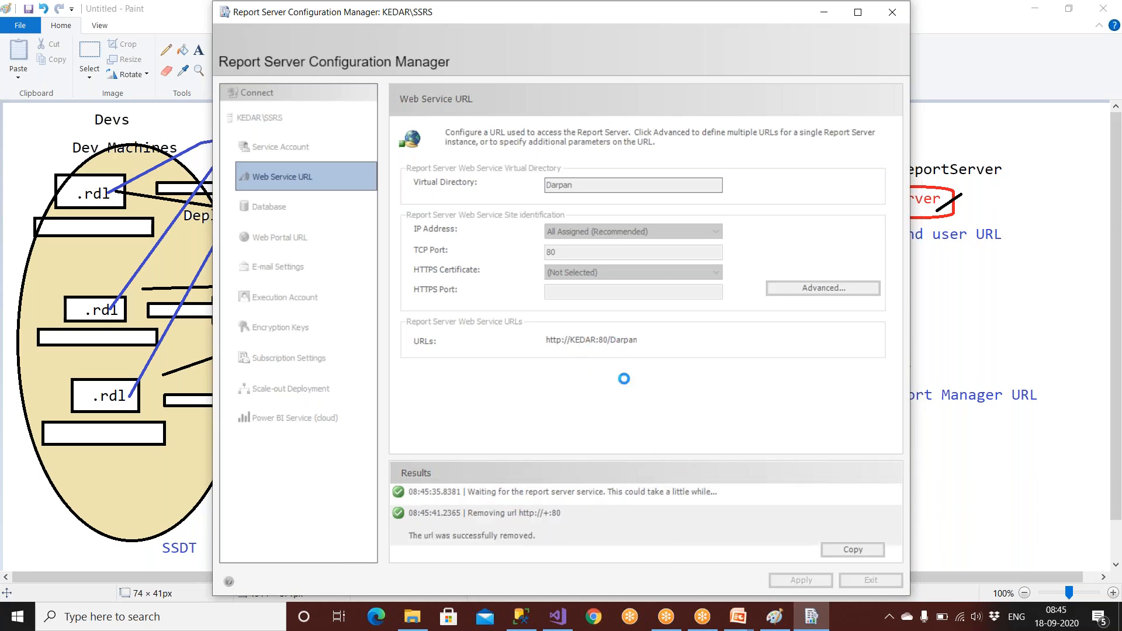
{"action": "left_click", "coordinate": [937, 287]}
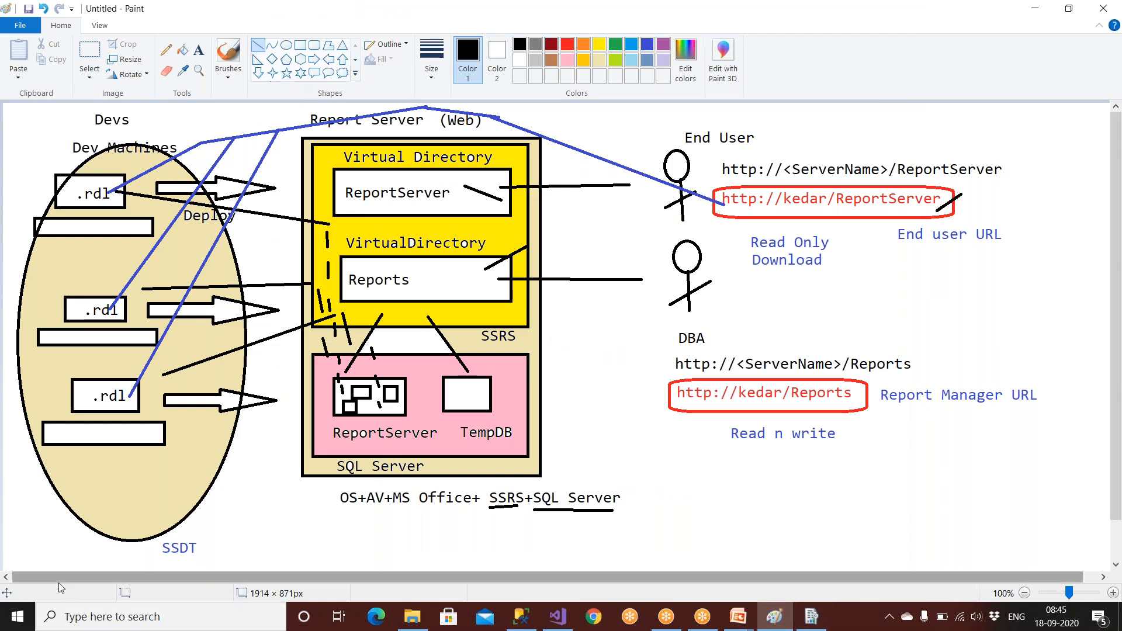
{"action": "left_click", "coordinate": [99, 615]}
{"action": "type", "text": "note"}
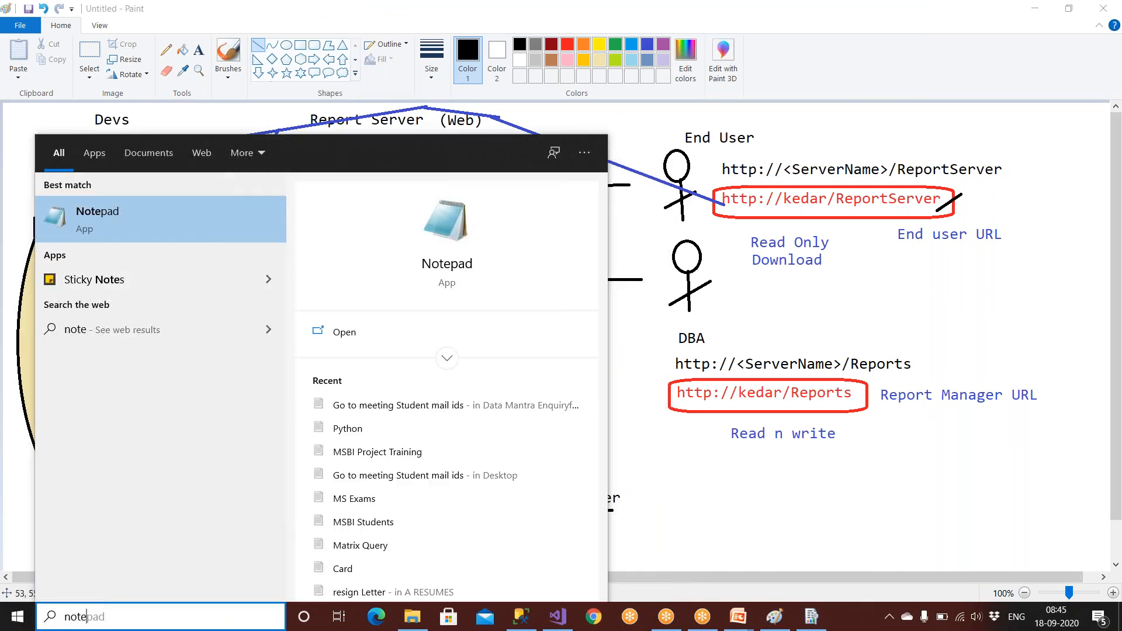
{"action": "left_click", "coordinate": [138, 209]}
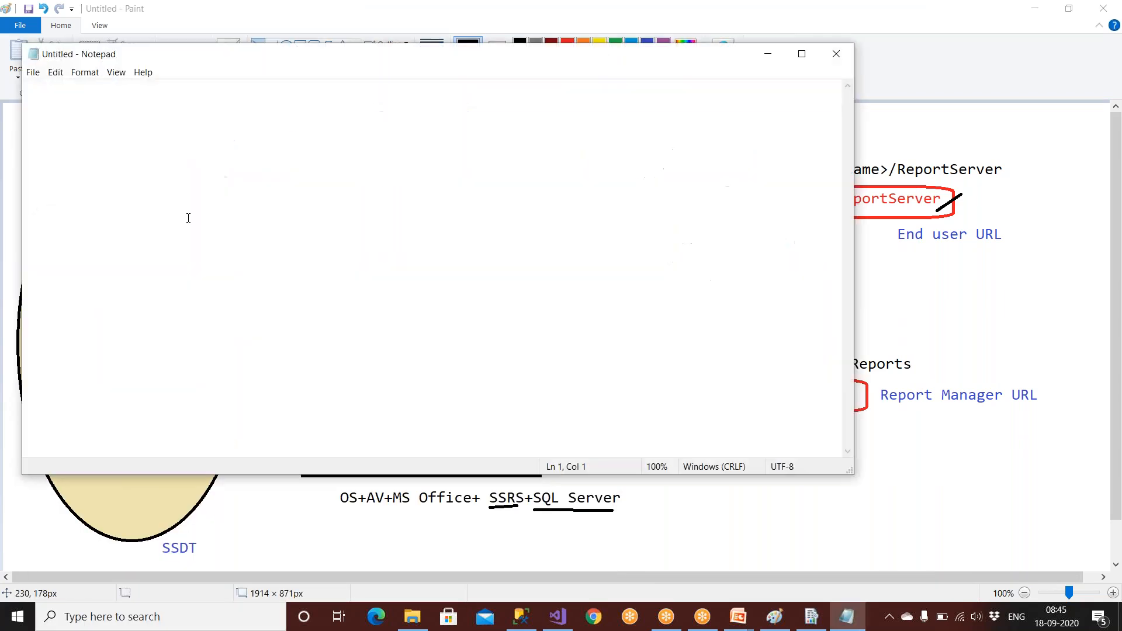
{"action": "type", "text": "End use"}
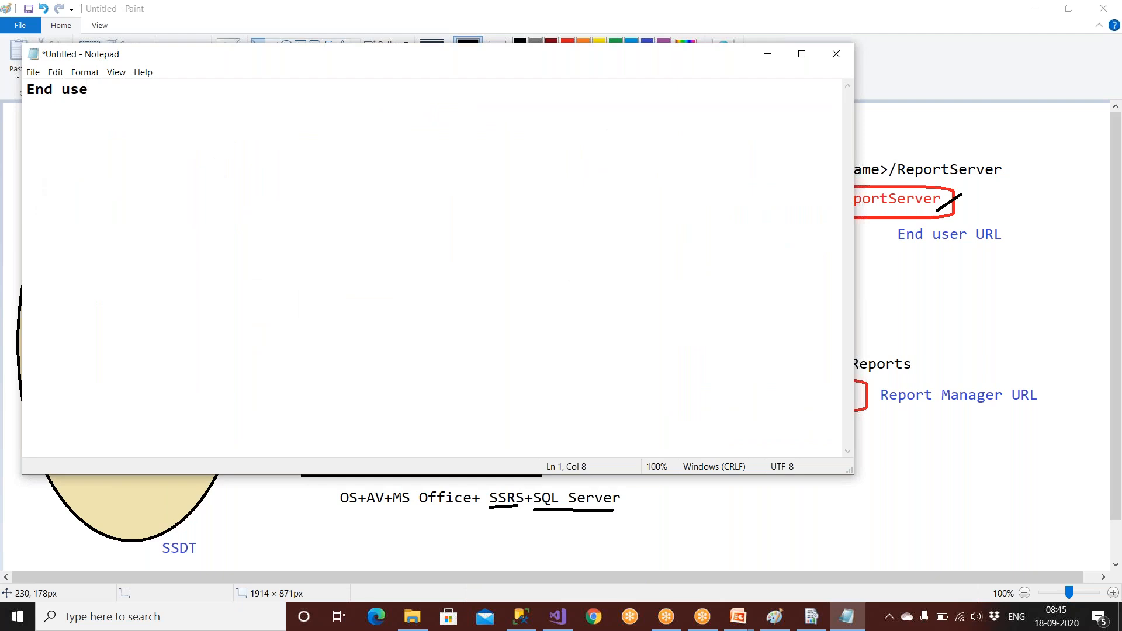
{"action": "type", "text": "r URL"}
{"action": "key", "text": "Return"}
{"action": "type", "text": "-------------------------"}
{"action": "key", "text": "Return"}
{"action": "type", "text": "http://Keda"}
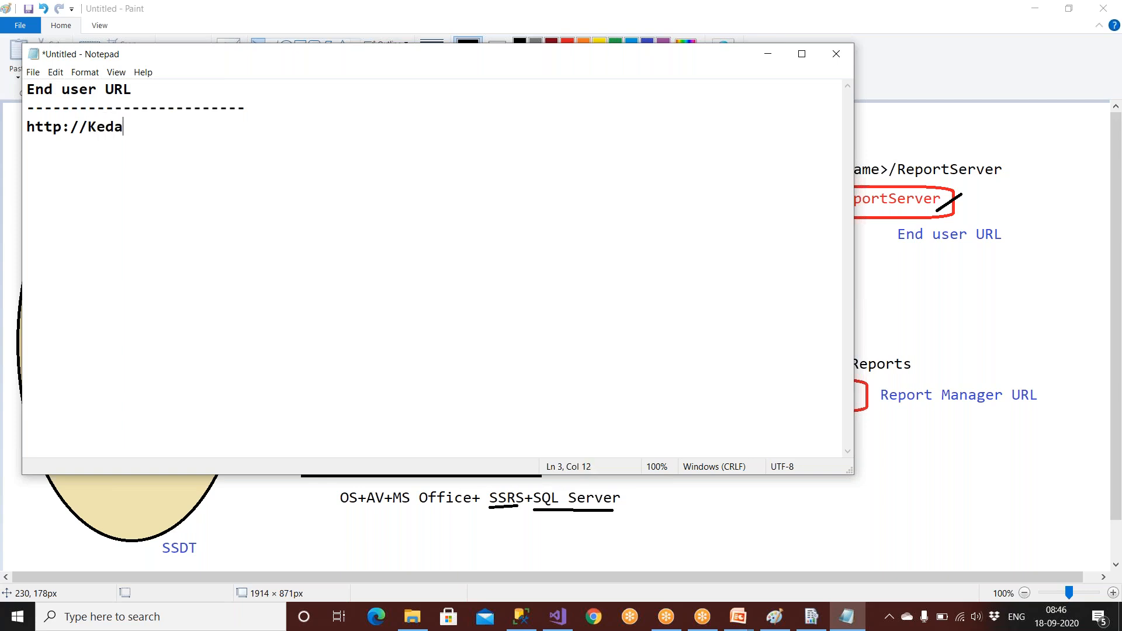
{"action": "type", "text": "r/Darpan"}
Add a 'DBA URL' heading underlined with dashes below the end-user URL.
{"action": "key", "text": "Return"}
{"action": "key", "text": "Return"}
{"action": "key", "text": "Return"}
{"action": "type", "text": "DBA UT"}
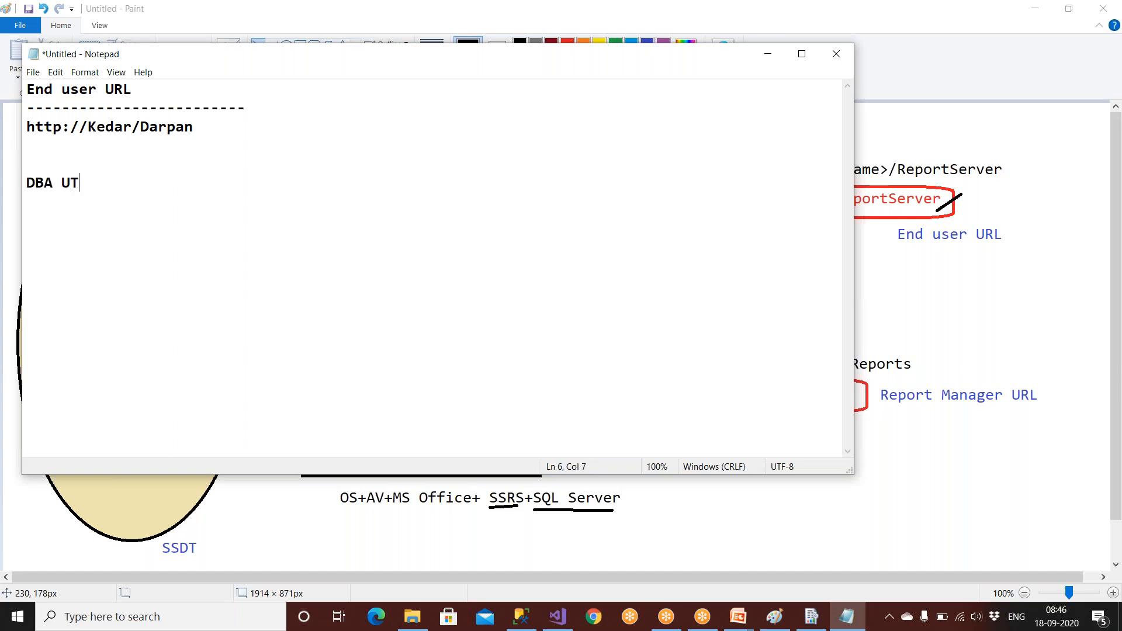
{"action": "key", "text": "BackSpace"}
{"action": "type", "text": "RL "}
{"action": "type", "text": "----------------------------"}
{"action": "left_click", "coordinate": [811, 616]}
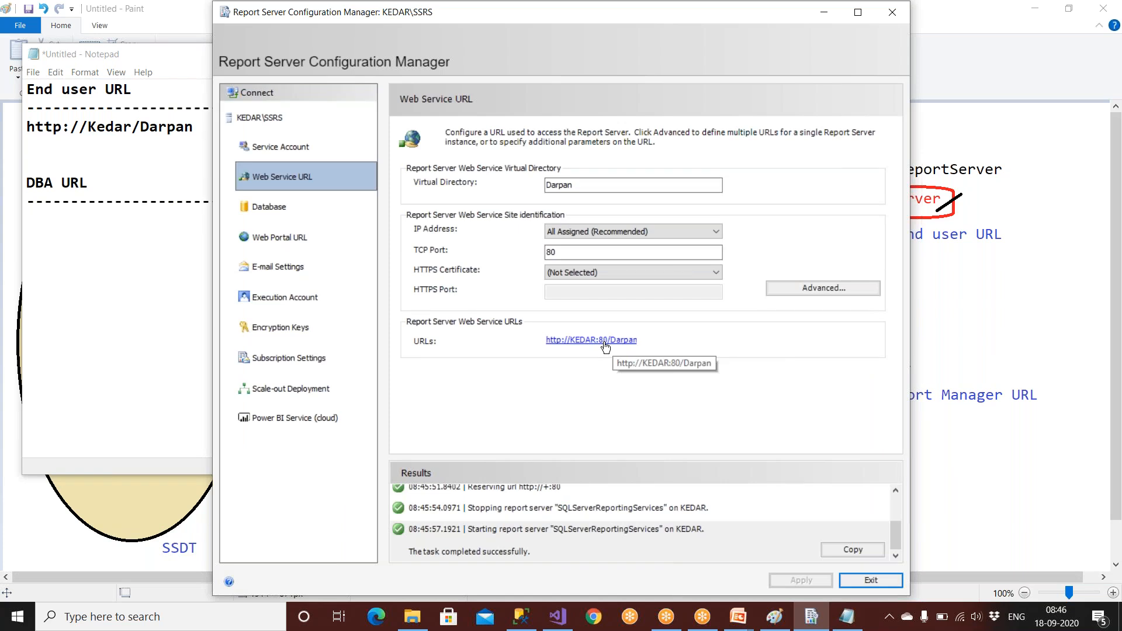
Open the report server Database page in Configuration Manager.
{"action": "left_click", "coordinate": [301, 210]}
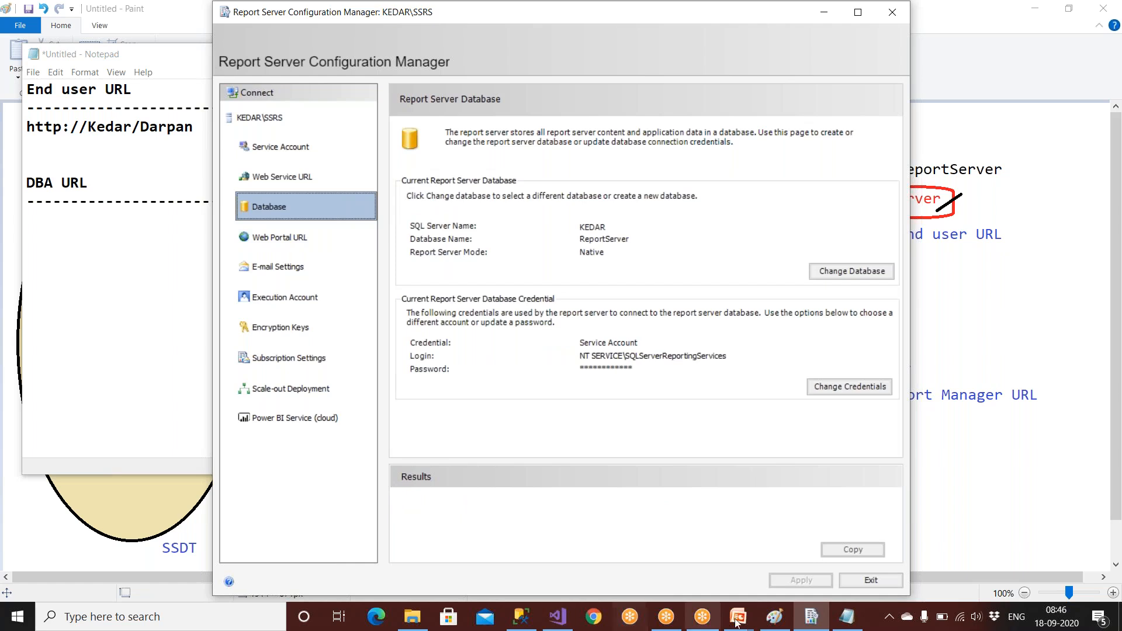
{"action": "left_click", "coordinate": [775, 616]}
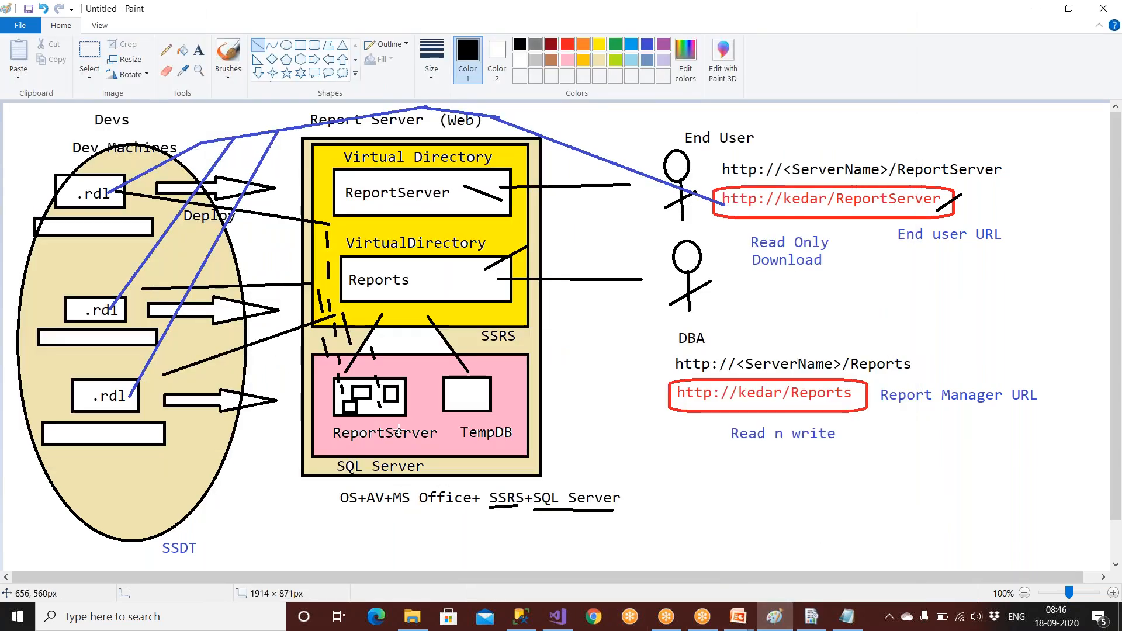
{"action": "mouse_move", "coordinate": [526, 620]}
{"action": "left_click", "coordinate": [523, 618]}
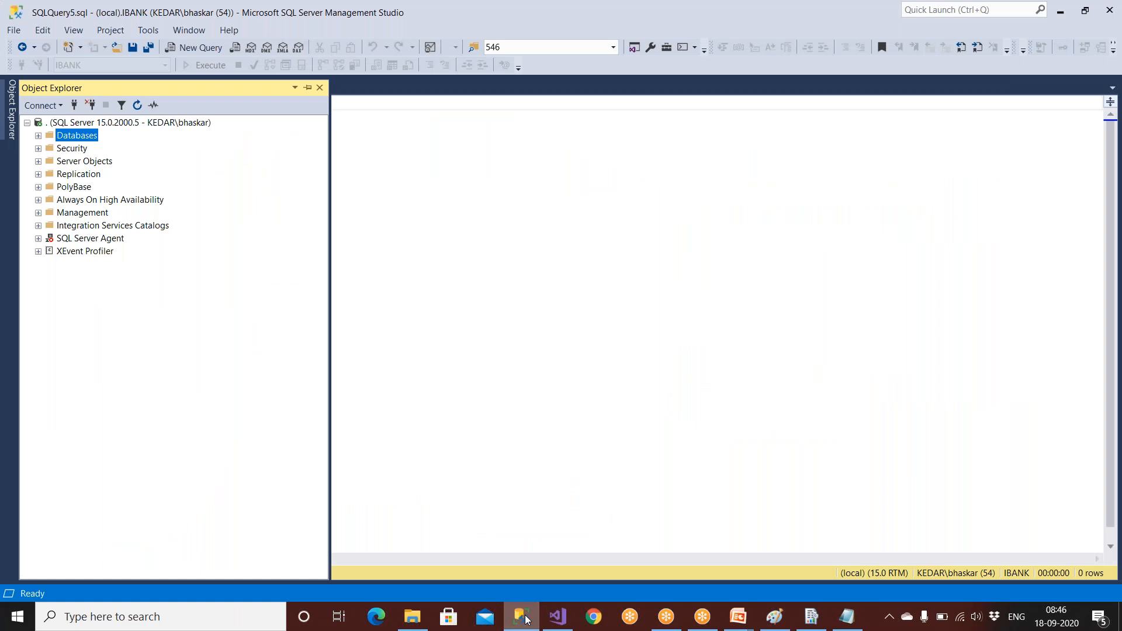
{"action": "left_click", "coordinate": [825, 621]}
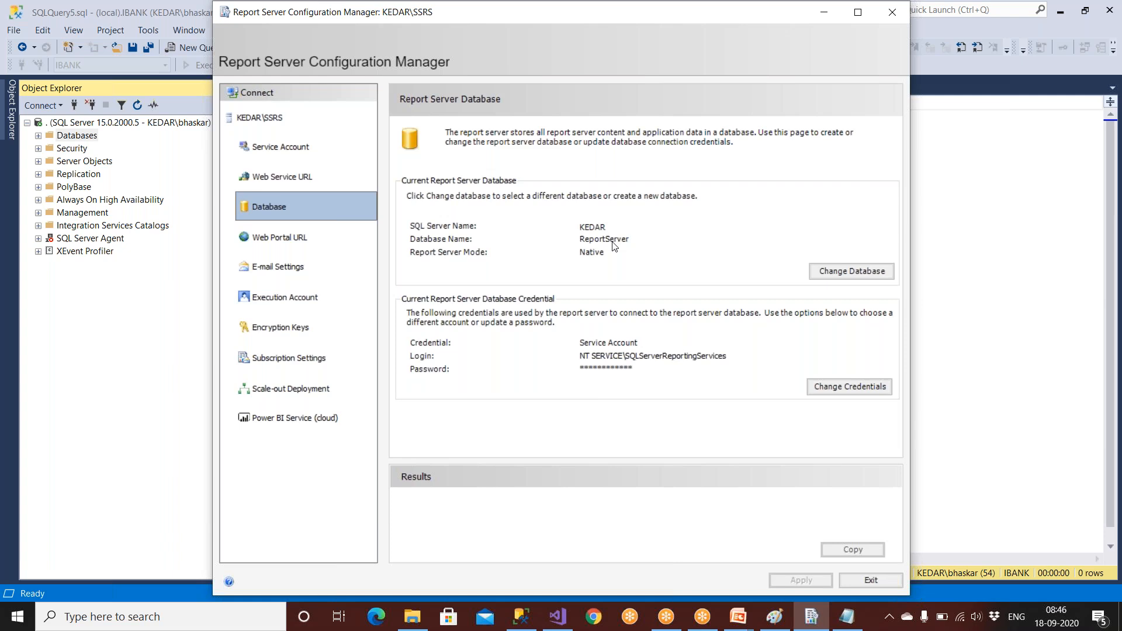
Start the Change Database wizard and test the connection to the database server.
{"action": "left_click", "coordinate": [824, 274]}
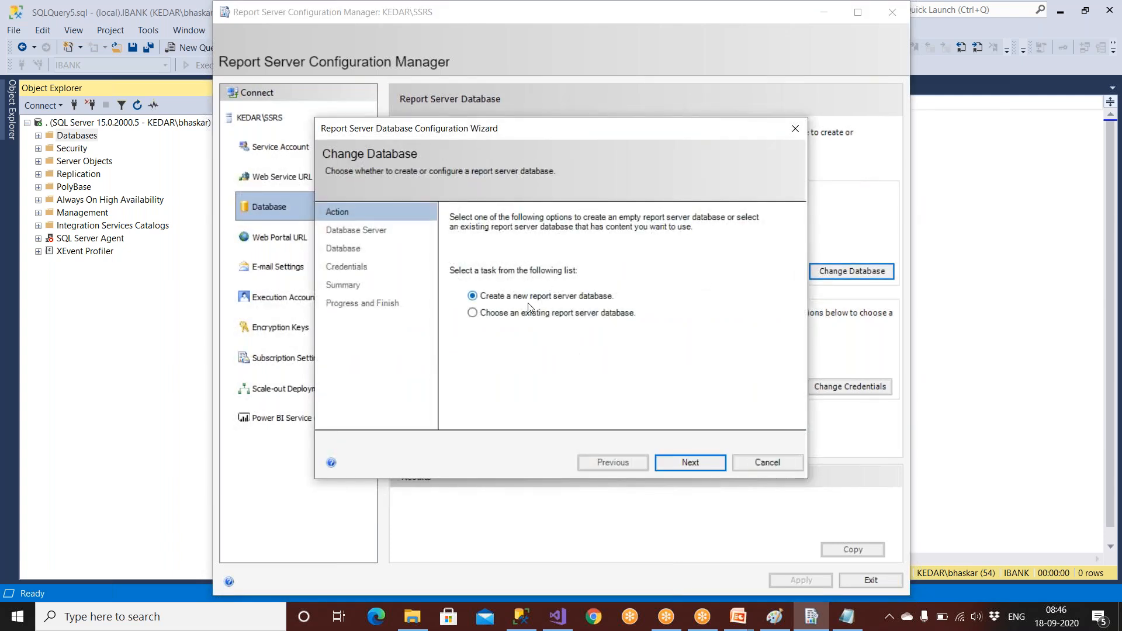
{"action": "left_click", "coordinate": [688, 465]}
{"action": "left_click", "coordinate": [649, 294]}
{"action": "left_click", "coordinate": [714, 376]}
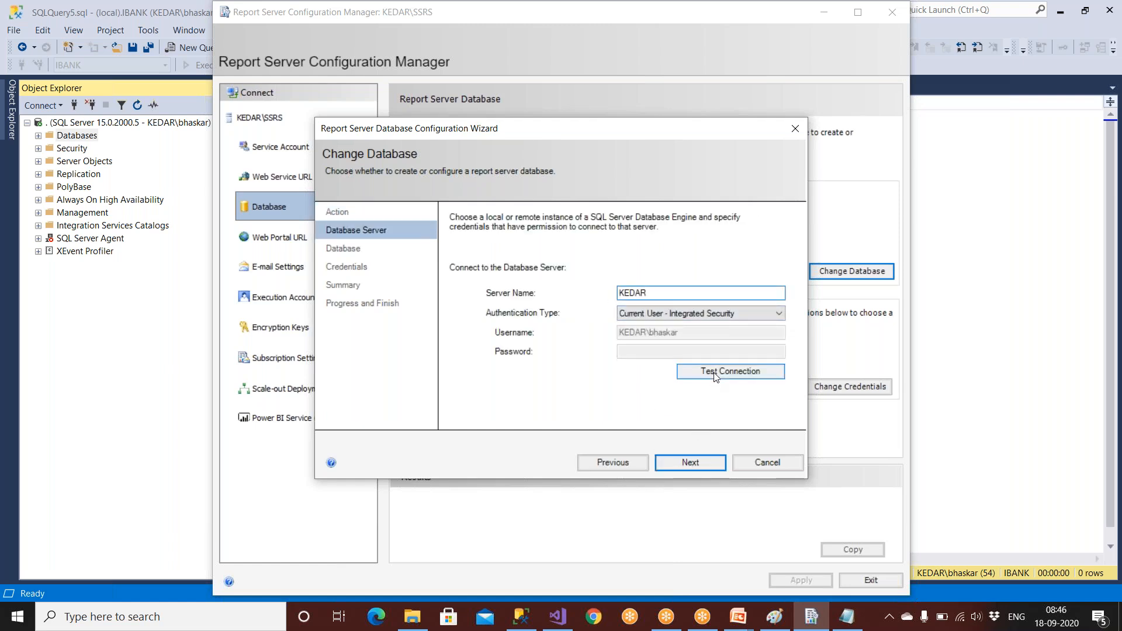
{"action": "left_click", "coordinate": [621, 362]}
{"action": "left_click", "coordinate": [689, 461]}
Replace the database name ReportServer with Darpan, then cancel the wizard.
{"action": "left_click", "coordinate": [668, 268]}
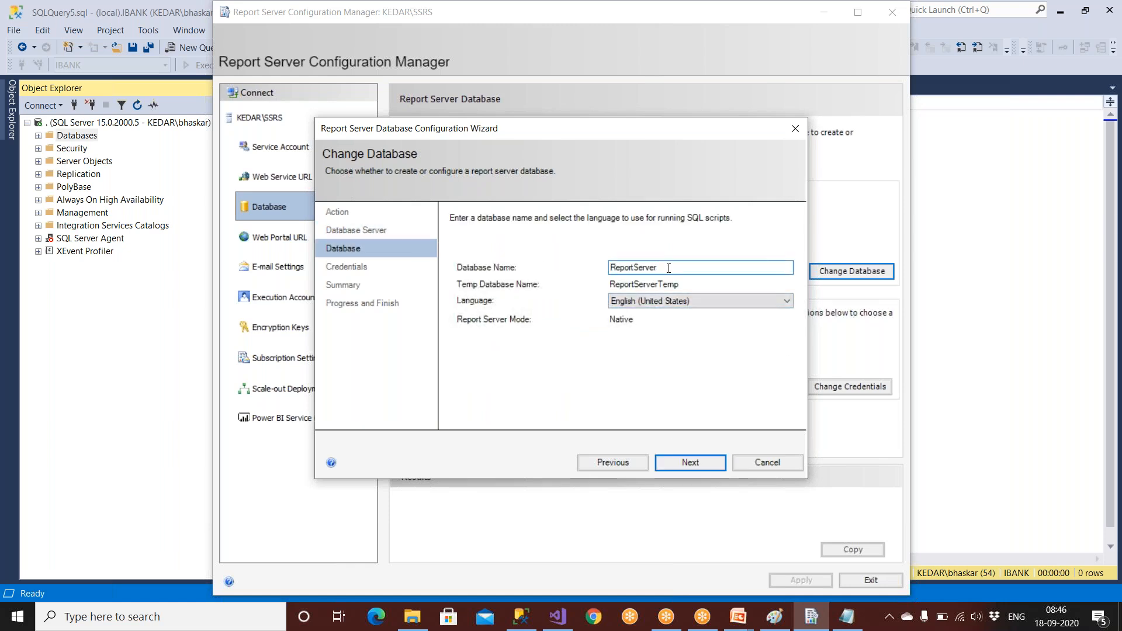
{"action": "double_click", "coordinate": [669, 268]}
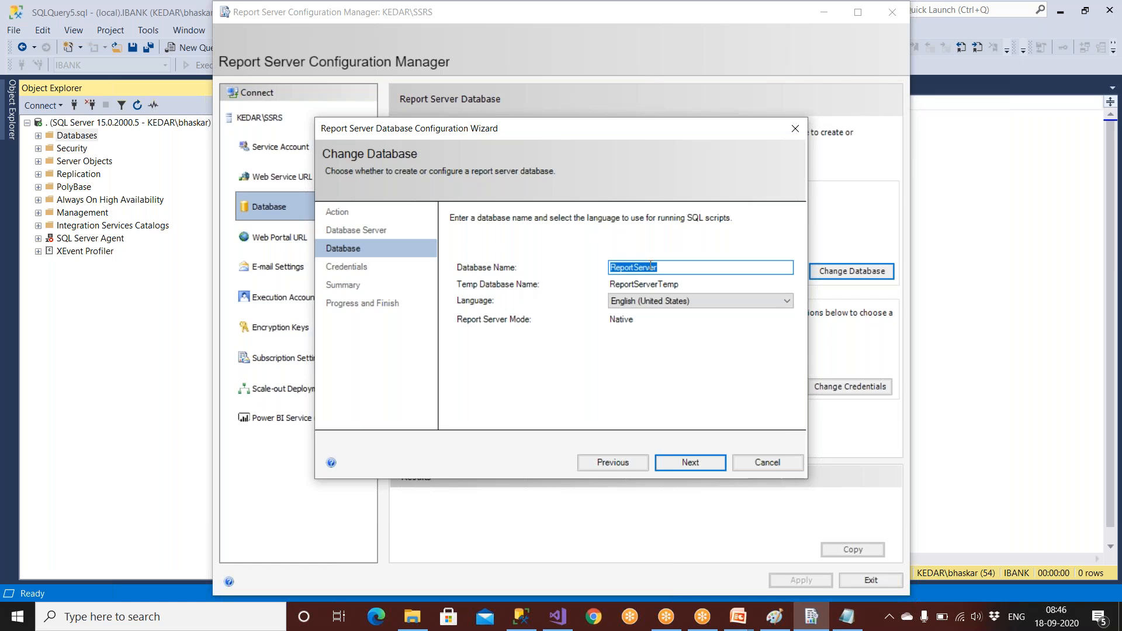
{"action": "type", "text": "Dara"}
{"action": "key", "text": "BackSpace"}
{"action": "type", "text": "a"}
{"action": "key", "text": "BackSpace"}
{"action": "type", "text": "pan"}
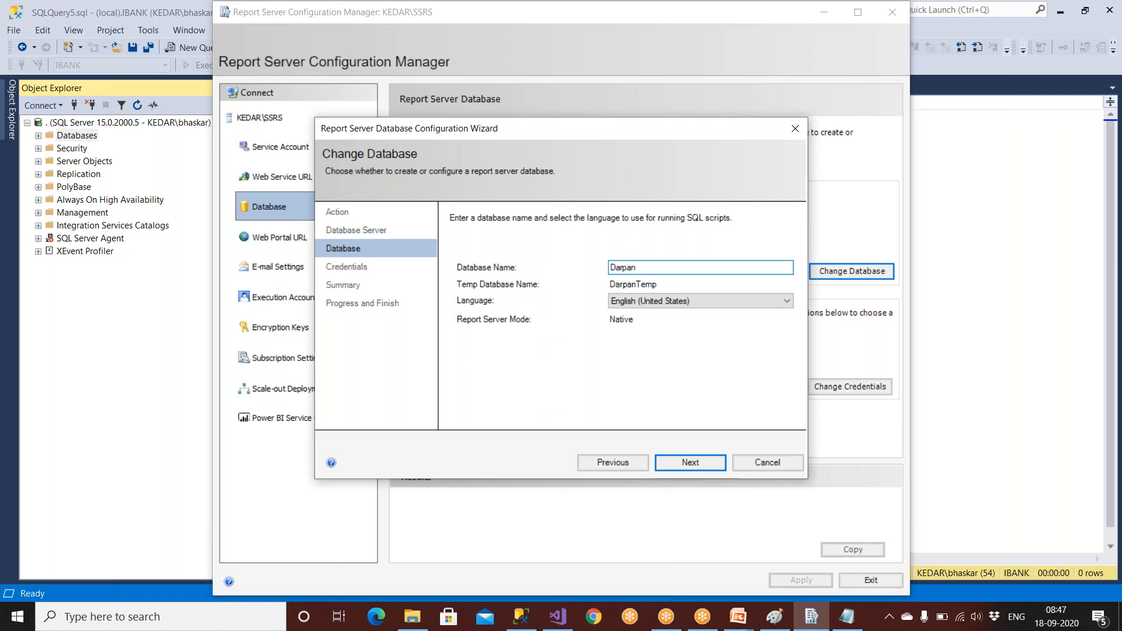
{"action": "left_click", "coordinate": [773, 463]}
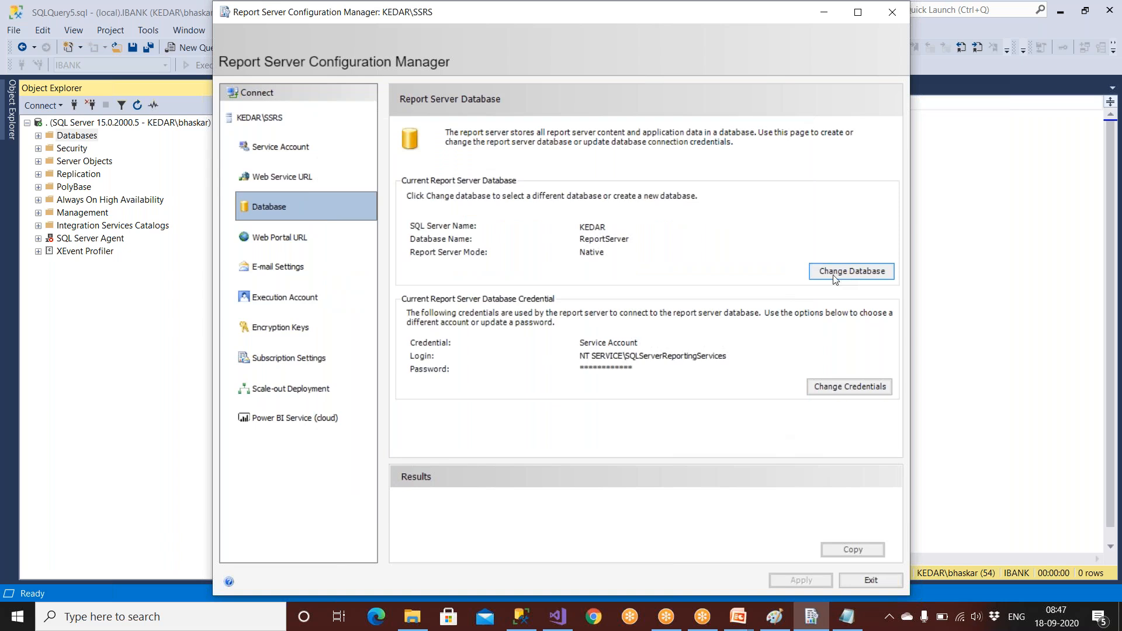
In SSMS, expand Databases and point out ReportServer and ReportServerTempDB, then return to Configuration Manager.
{"action": "left_click", "coordinate": [520, 616]}
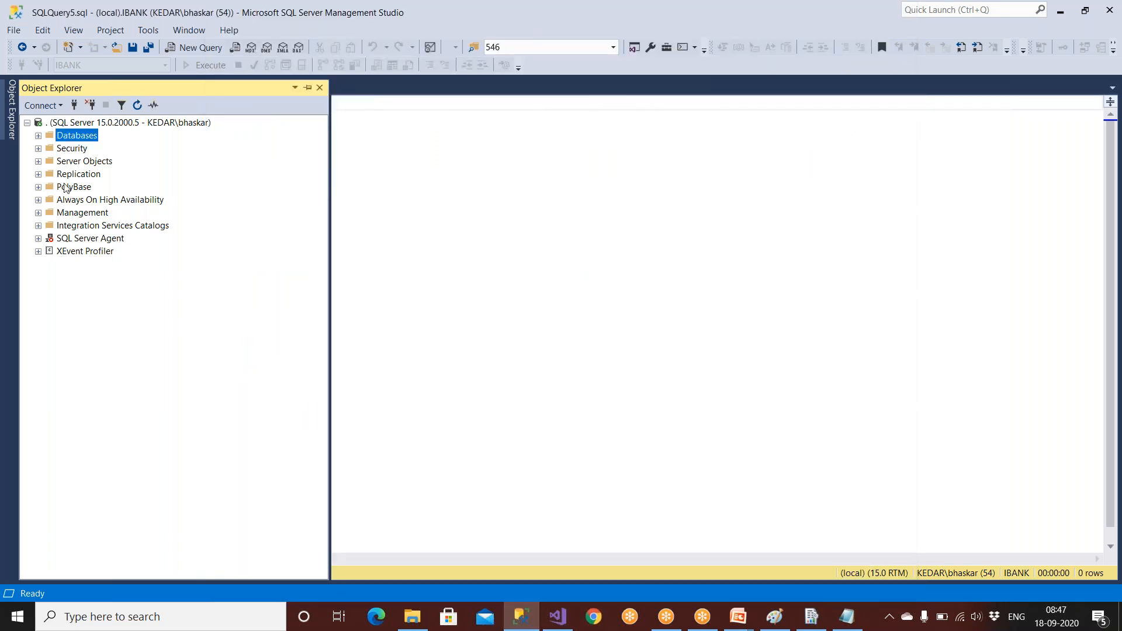
{"action": "double_click", "coordinate": [79, 140]}
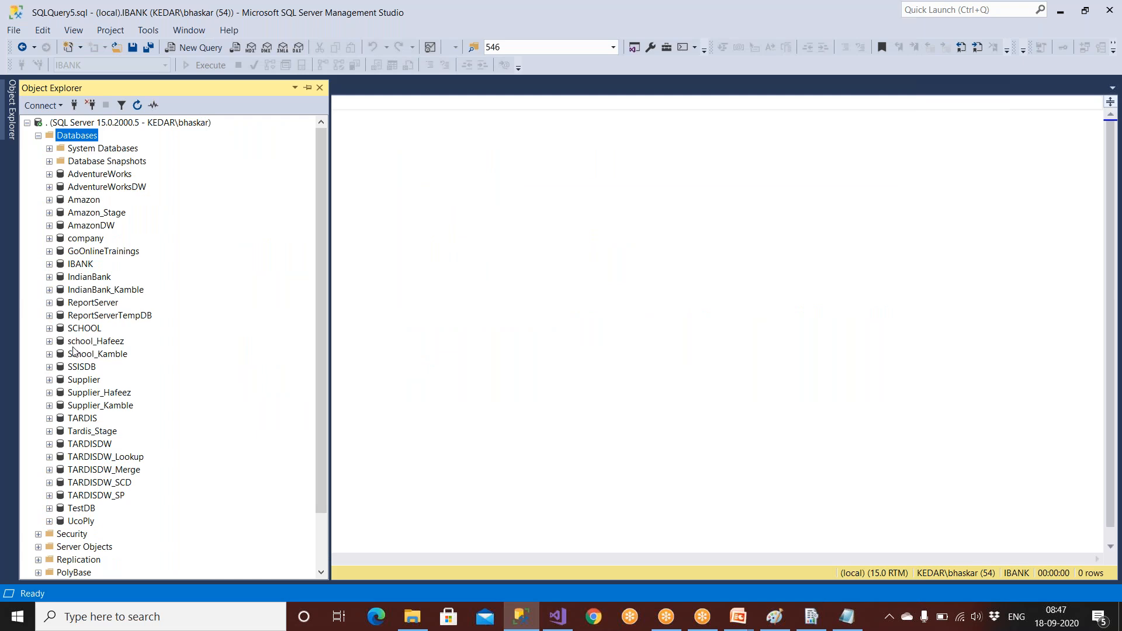
{"action": "scroll", "coordinate": [54, 400], "scroll_direction": "down", "scroll_amount": 2}
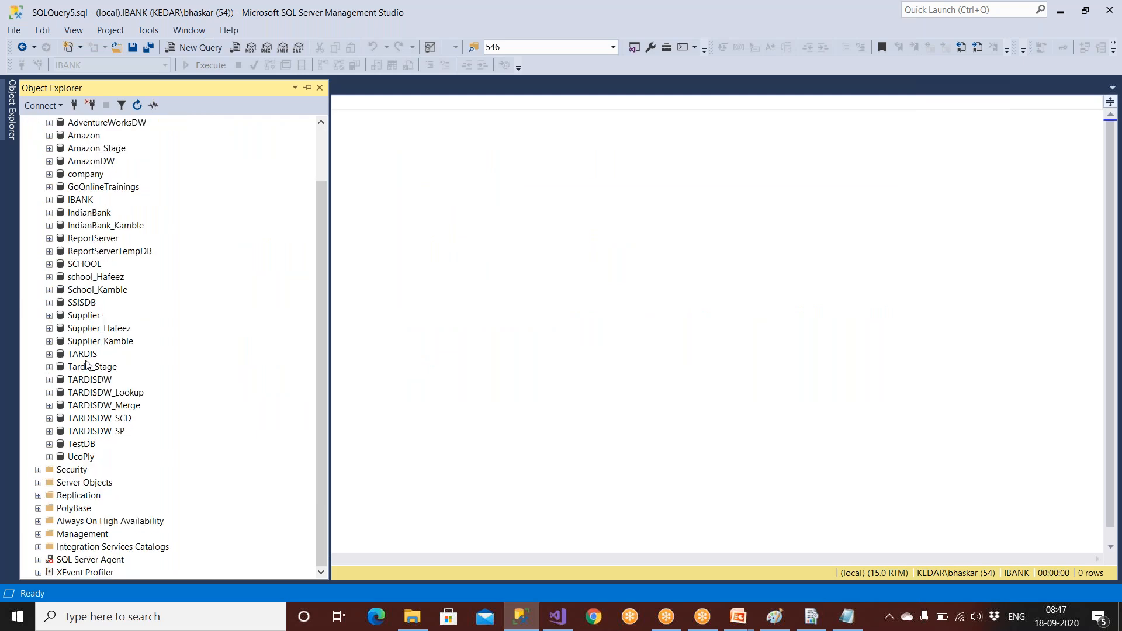
{"action": "left_click", "coordinate": [94, 241]}
{"action": "left_click", "coordinate": [100, 256]}
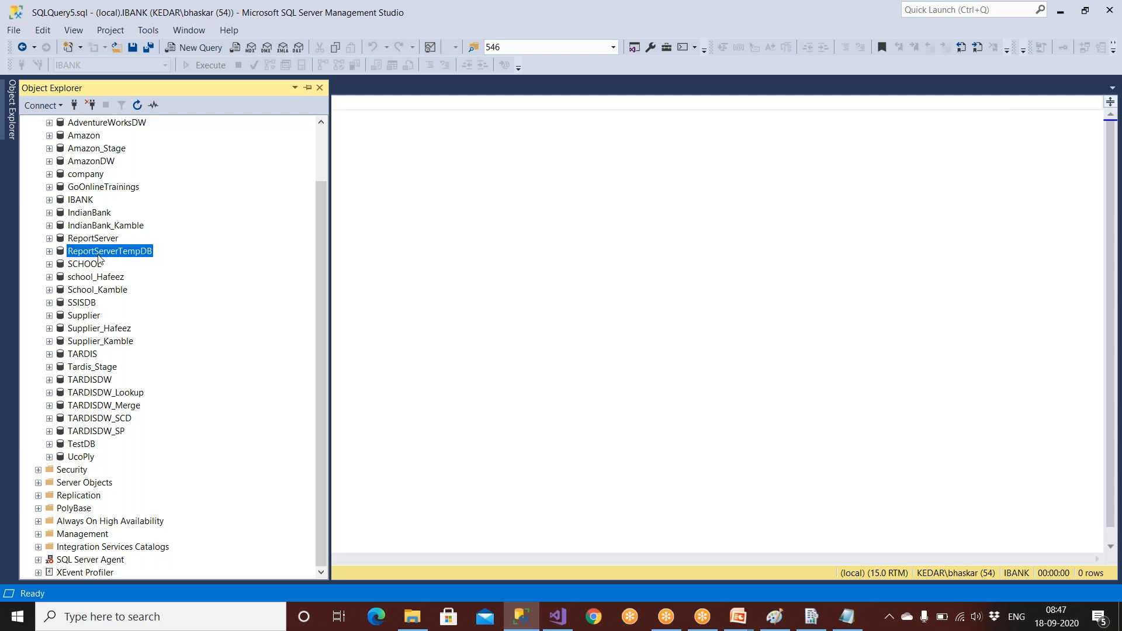
{"action": "left_click", "coordinate": [97, 240]}
{"action": "left_click", "coordinate": [97, 253]}
{"action": "left_click", "coordinate": [82, 241]}
{"action": "left_click", "coordinate": [84, 252]}
{"action": "left_click", "coordinate": [86, 239]}
{"action": "left_click", "coordinate": [84, 252]}
{"action": "left_click", "coordinate": [85, 240]}
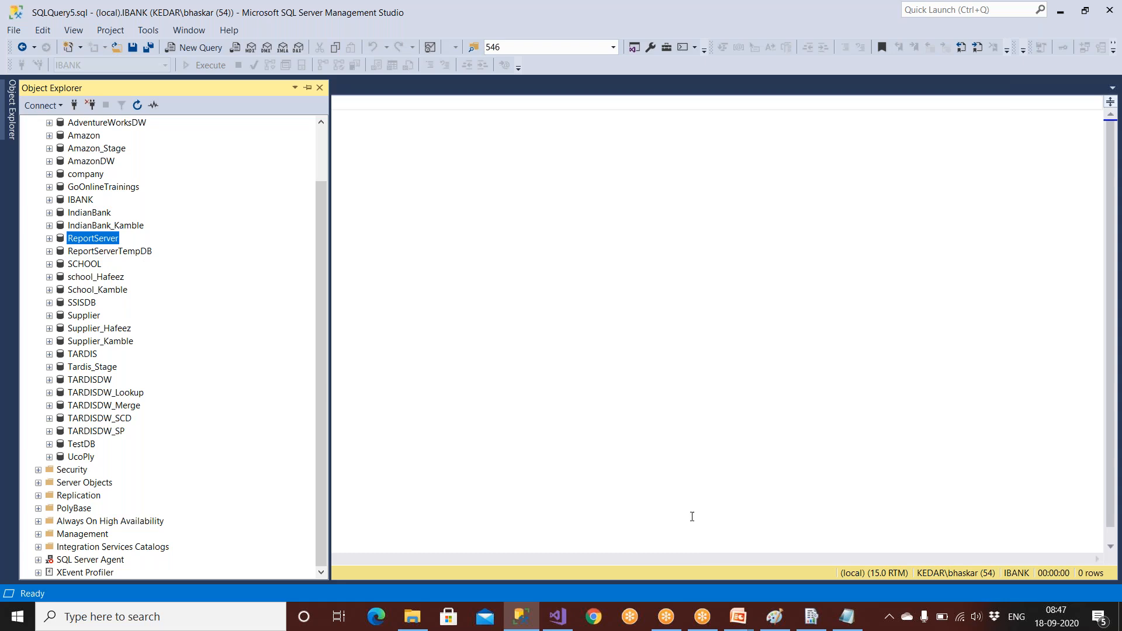
{"action": "left_click", "coordinate": [566, 622]}
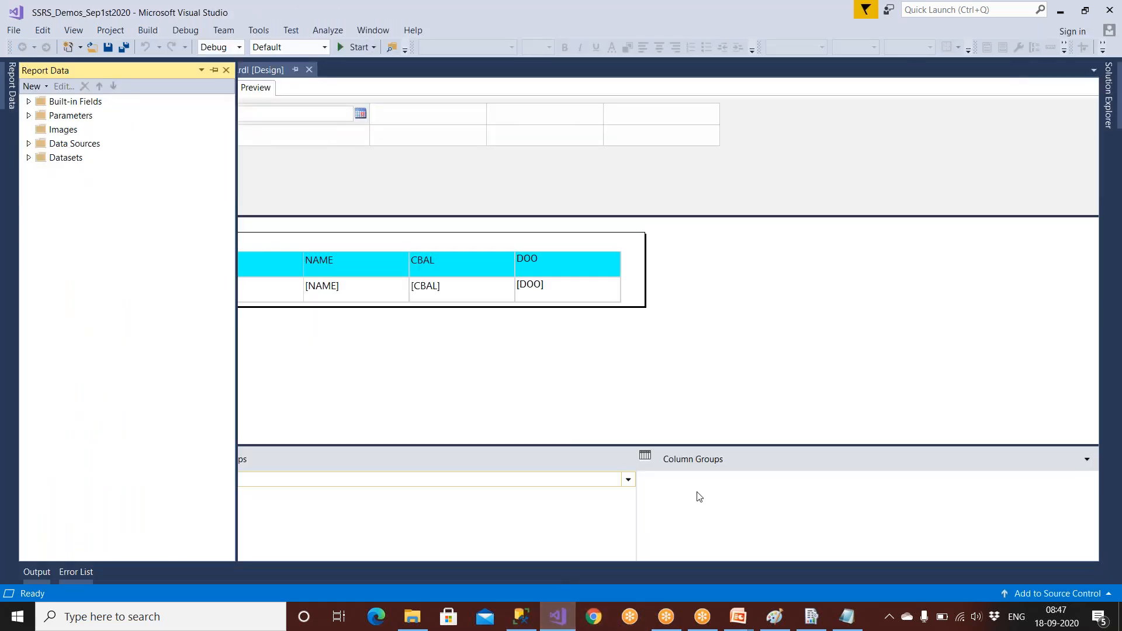
{"action": "left_click", "coordinate": [812, 618]}
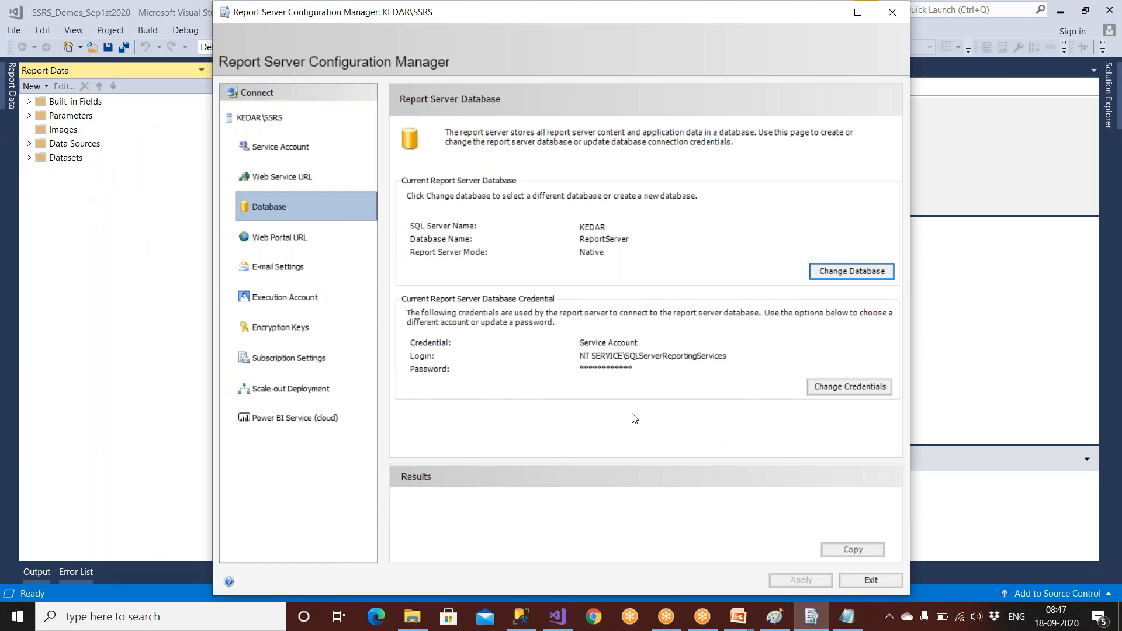
Rename the web portal virtual directory from Reports to DarpanAdmin and apply it.
{"action": "left_click", "coordinate": [298, 241]}
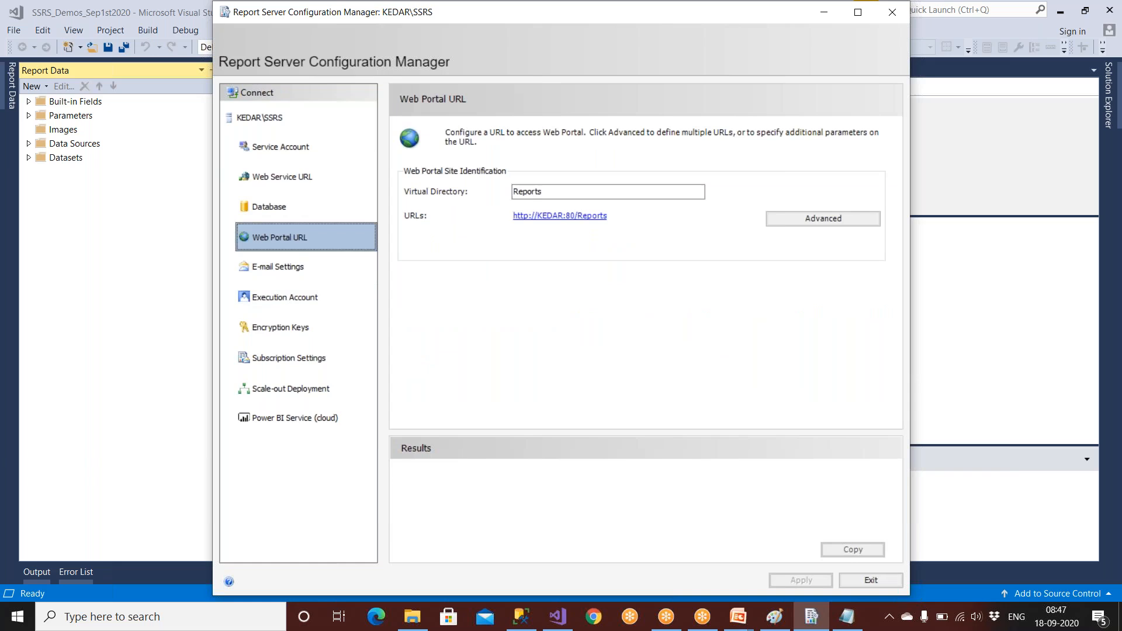
{"action": "key", "text": "Tab"}
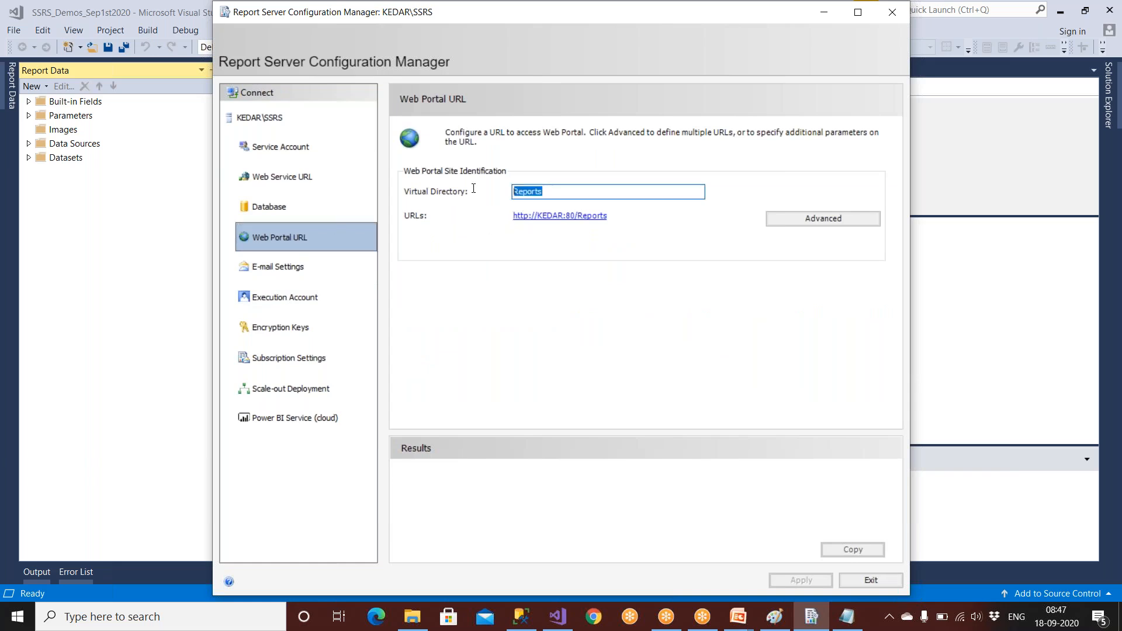
{"action": "type", "text": "Dra"}
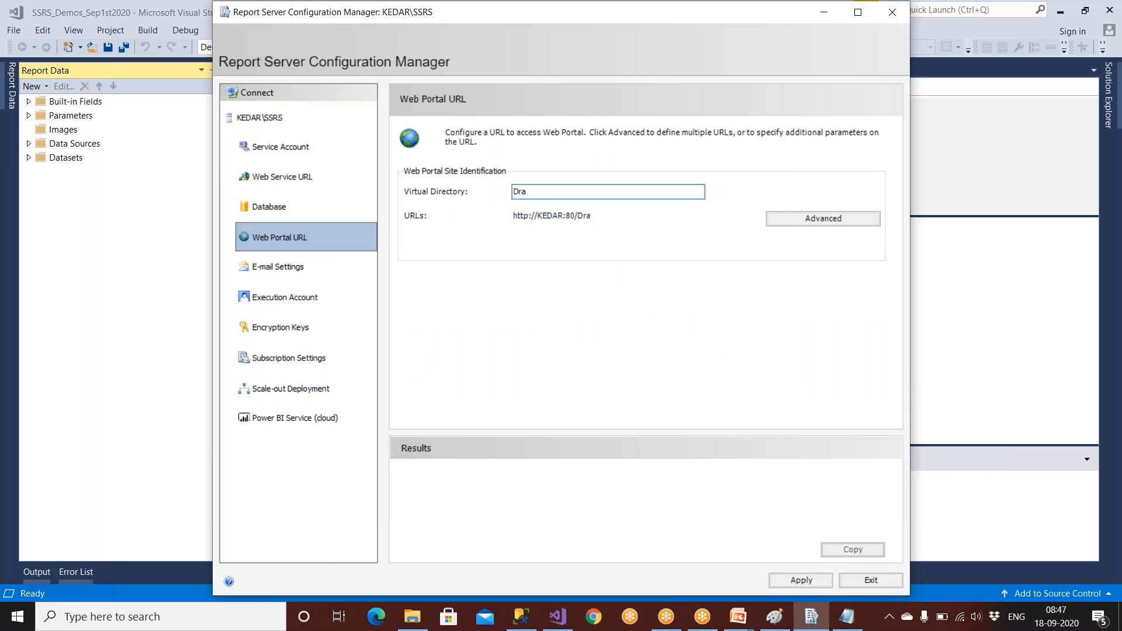
{"action": "key", "text": "BackSpace"}
{"action": "key", "text": "BackSpace"}
{"action": "type", "text": "arpanAdmin"}
{"action": "left_click", "coordinate": [790, 574]}
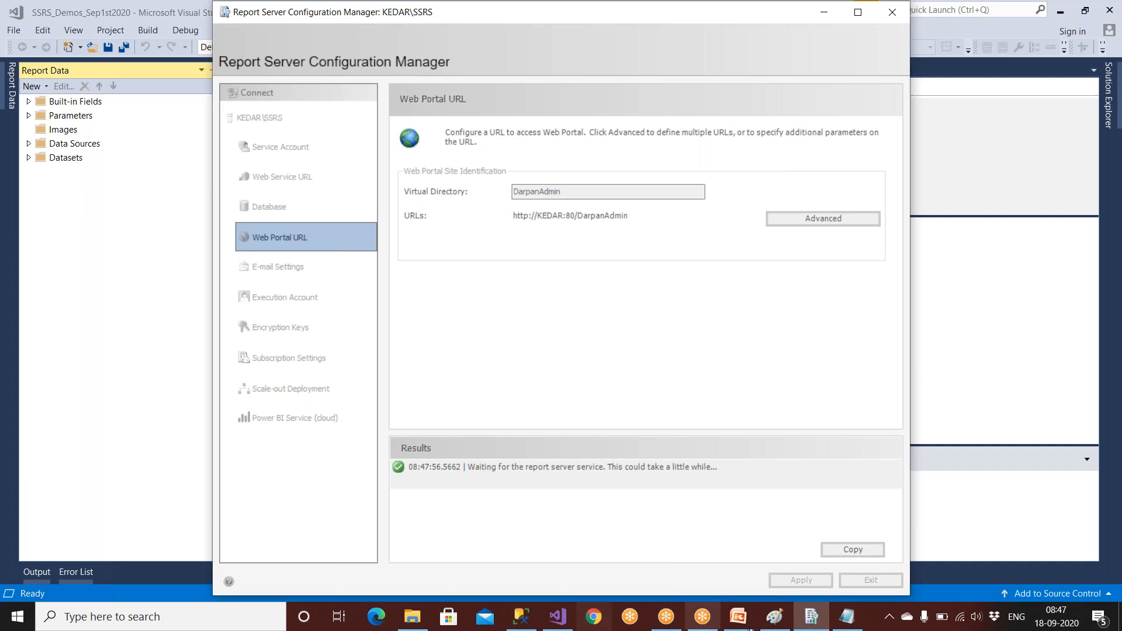
{"action": "left_click", "coordinate": [847, 626]}
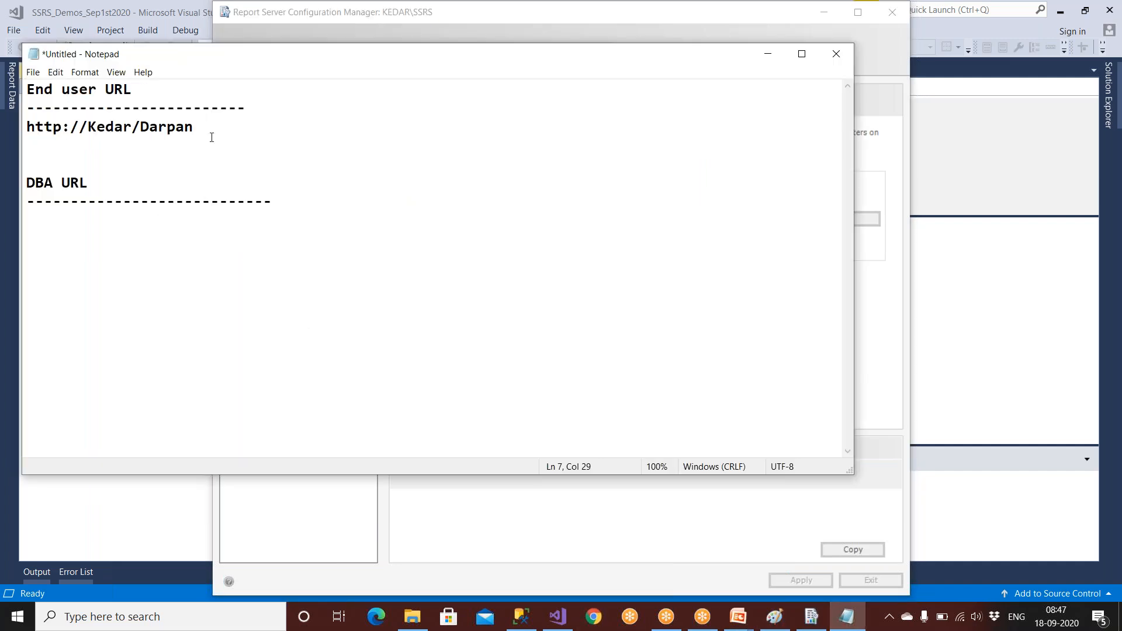
{"action": "left_click_drag", "start_coordinate": [212, 137], "coordinate": [5, 133]}
{"action": "key", "text": "ctrl+c"}
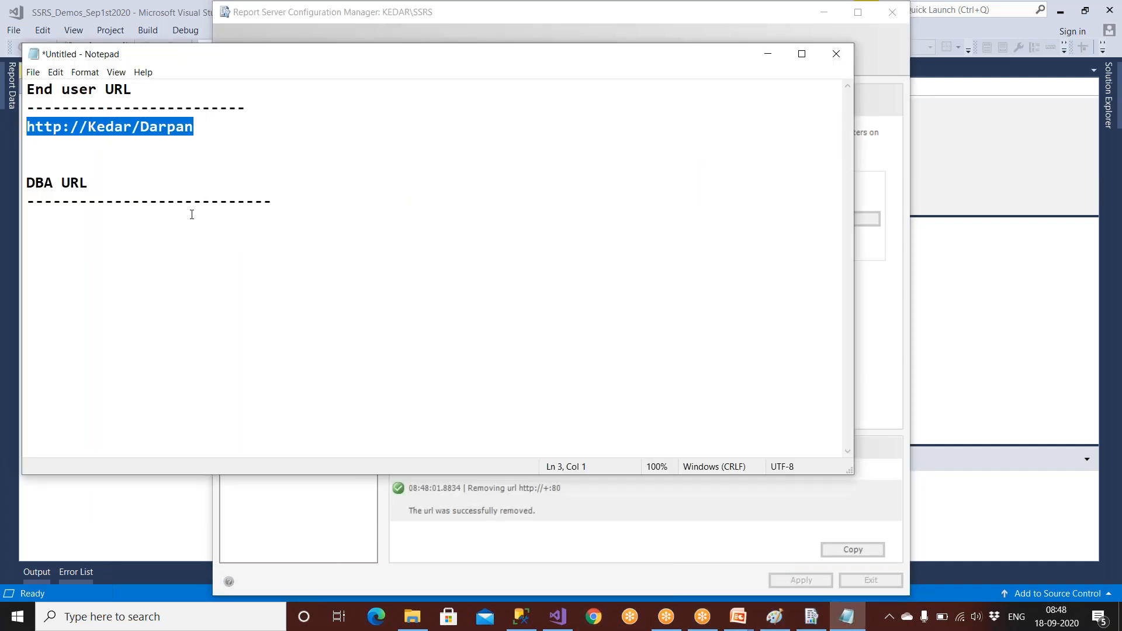
{"action": "left_click", "coordinate": [288, 209]}
{"action": "key", "text": "Return"}
{"action": "key", "text": "ctrl+v"}
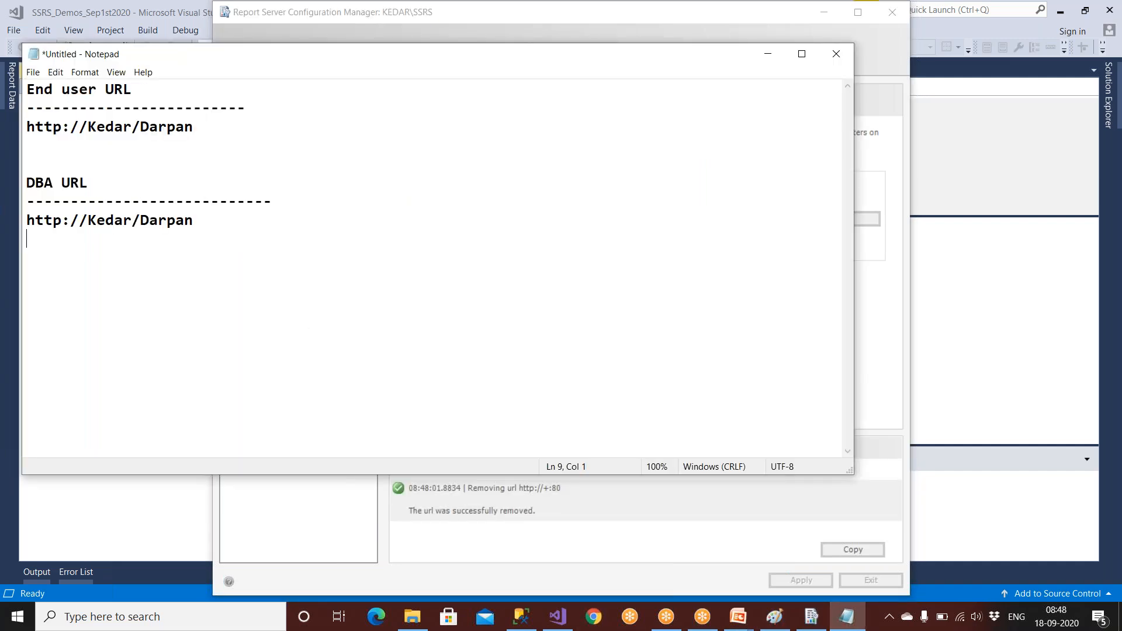
{"action": "left_click", "coordinate": [209, 225]}
{"action": "type", "text": "Admin"}
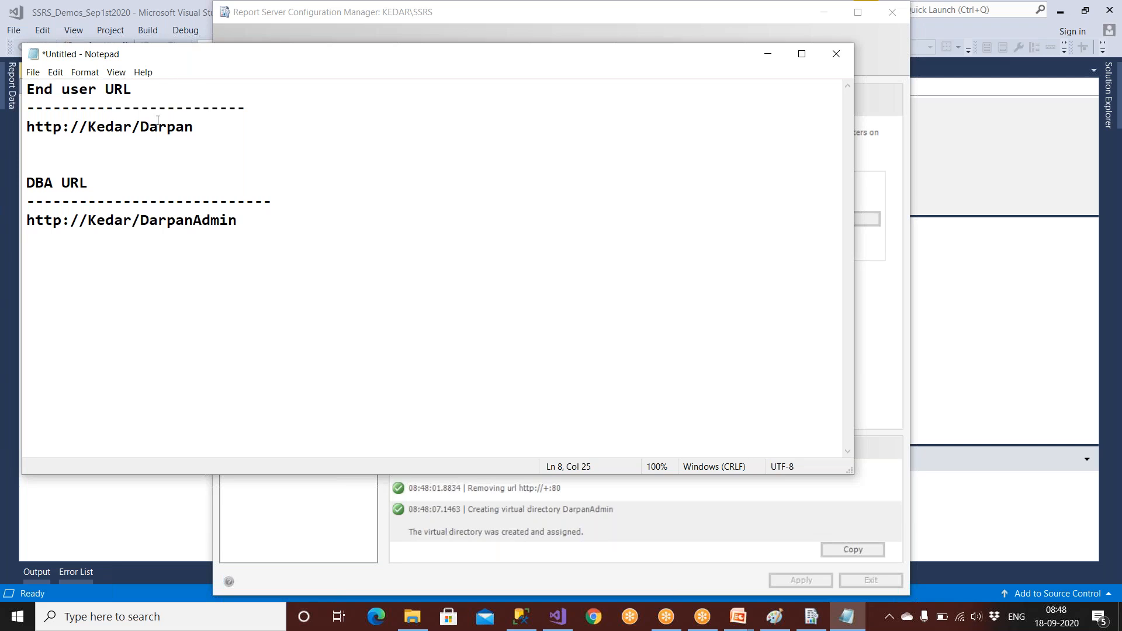
{"action": "left_click_drag", "start_coordinate": [140, 127], "coordinate": [193, 127]}
{"action": "left_click_drag", "start_coordinate": [159, 222], "coordinate": [268, 225]}
{"action": "left_click", "coordinate": [268, 226]}
{"action": "left_click_drag", "start_coordinate": [204, 128], "coordinate": [27, 89]}
{"action": "left_click_drag", "start_coordinate": [253, 222], "coordinate": [27, 164]}
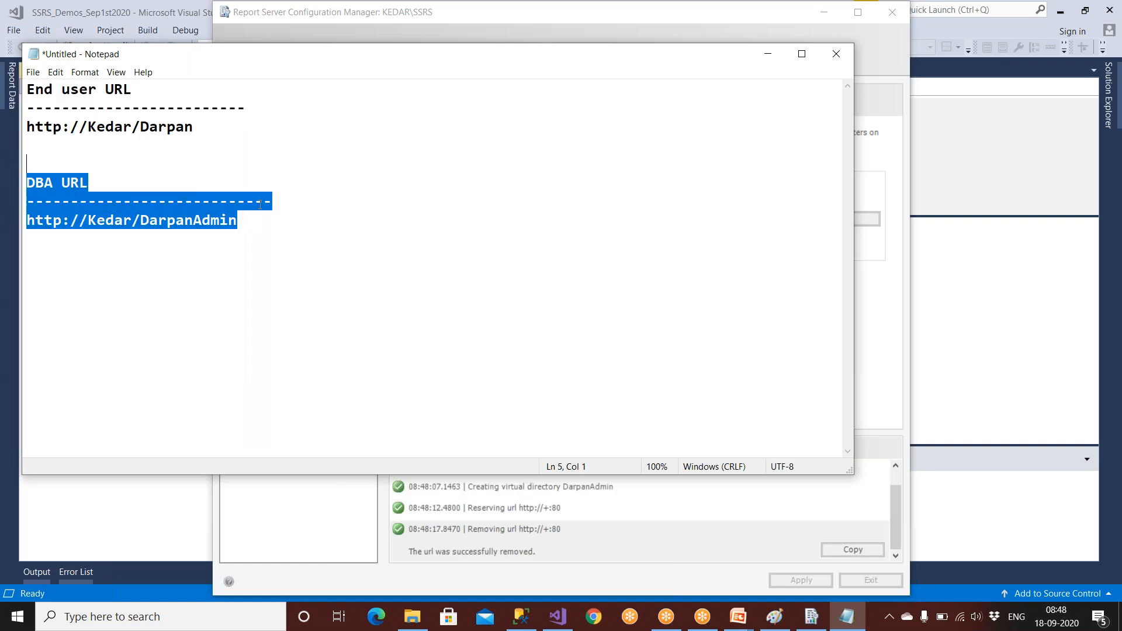
Label the headings '(web Portal URL)' and '(Web Service URL)' and extend their dashes.
{"action": "left_click", "coordinate": [879, 339]}
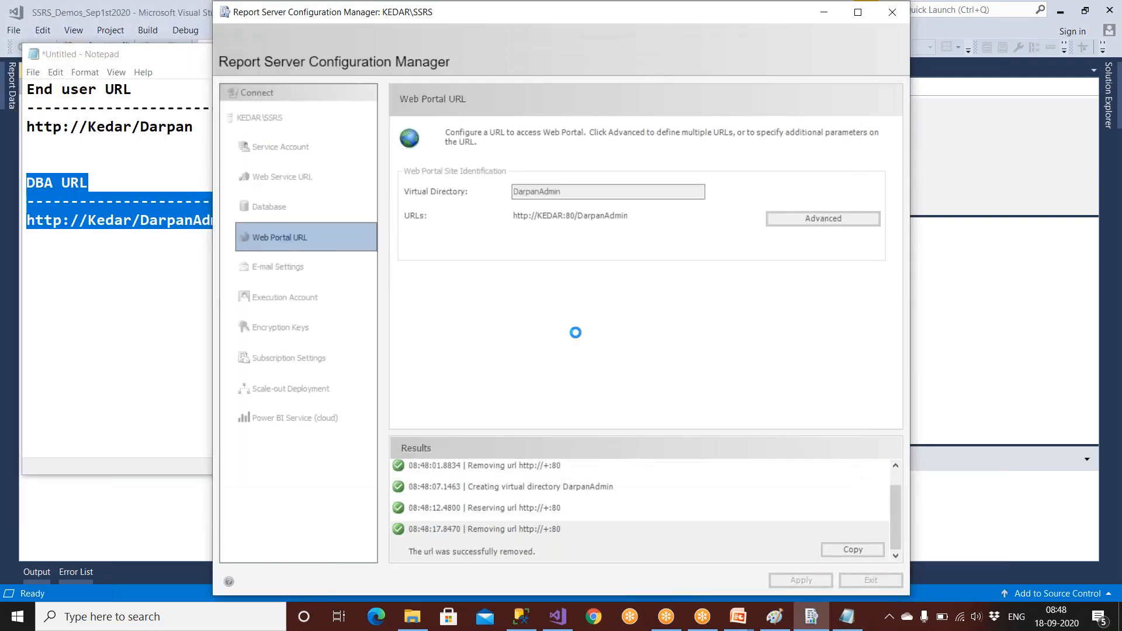
{"action": "left_click", "coordinate": [121, 184]}
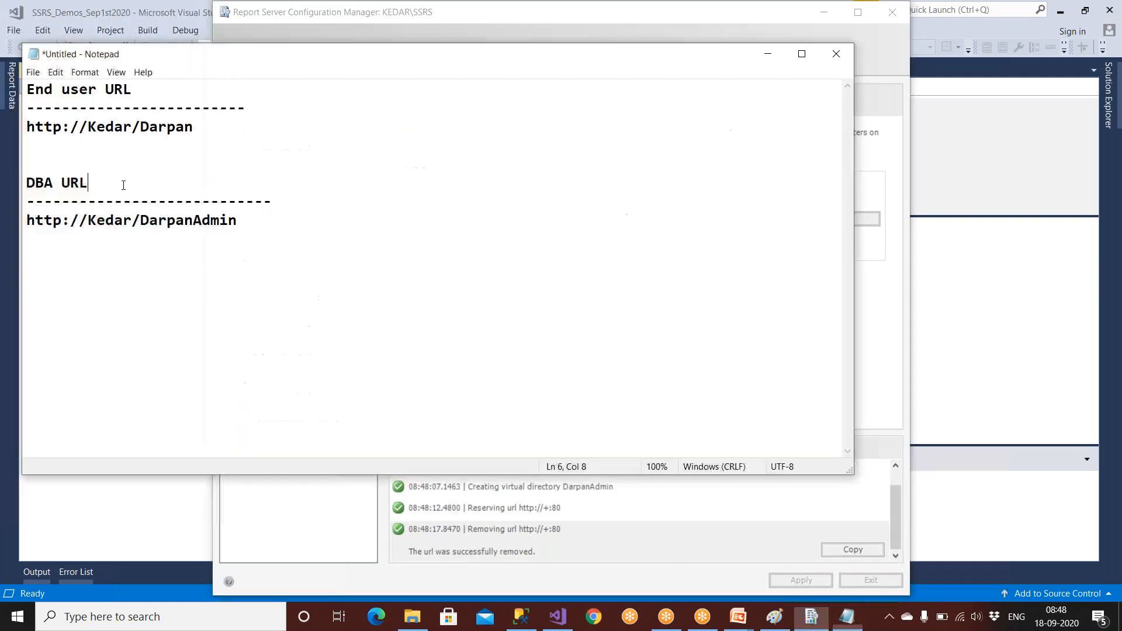
{"action": "type", "text": "(web"}
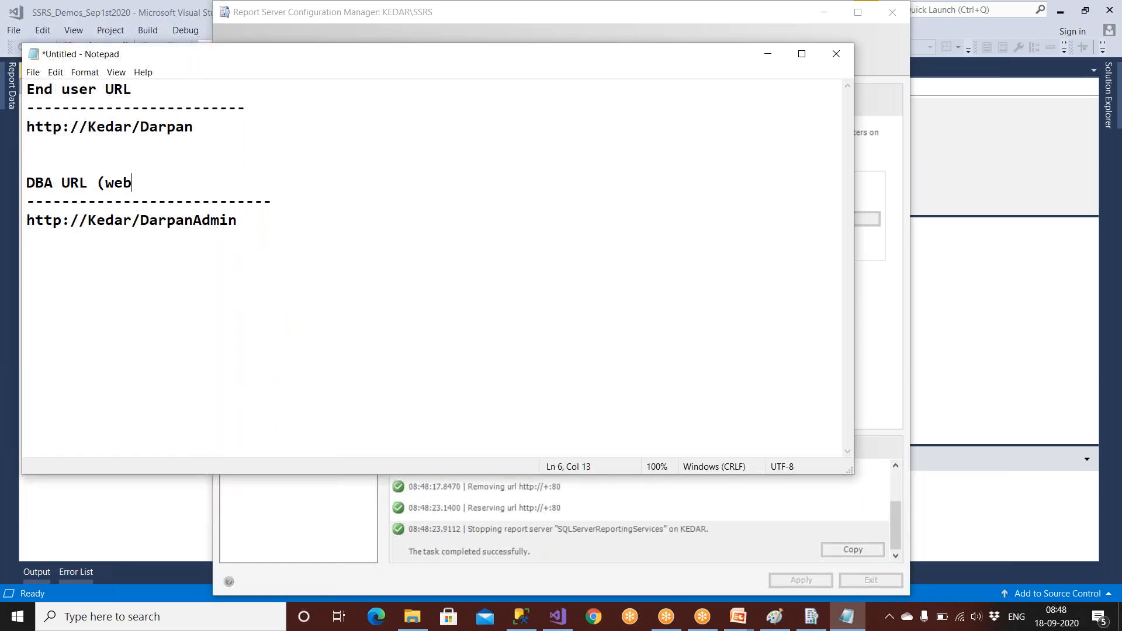
{"action": "type", "text": " Portal URL)"}
{"action": "key", "text": "alt+Tab"}
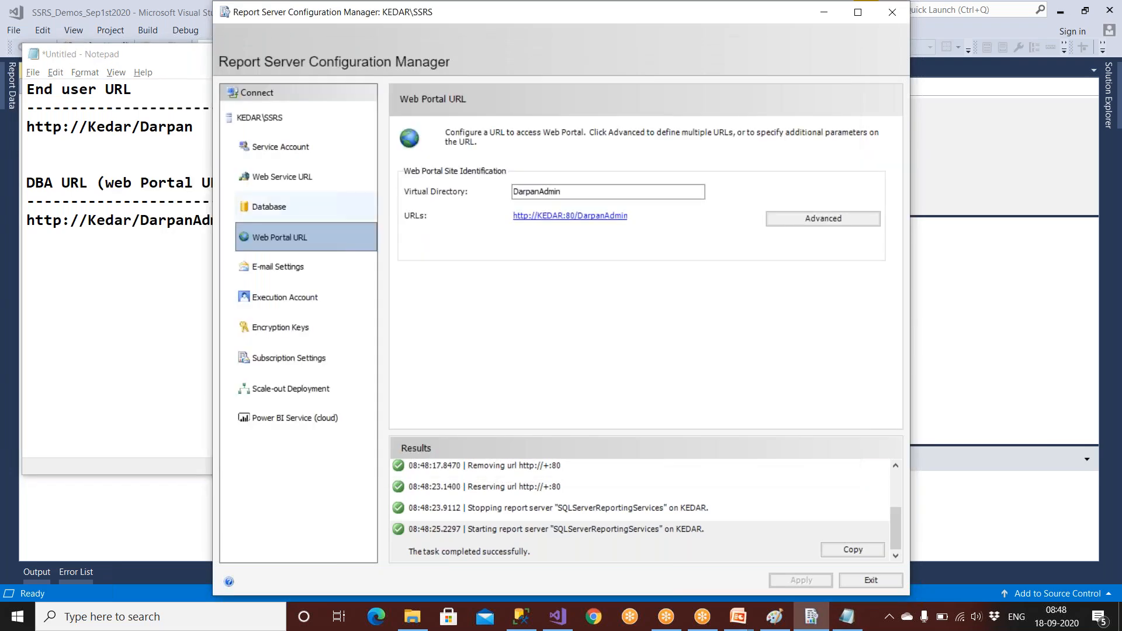
{"action": "left_click", "coordinate": [140, 89]}
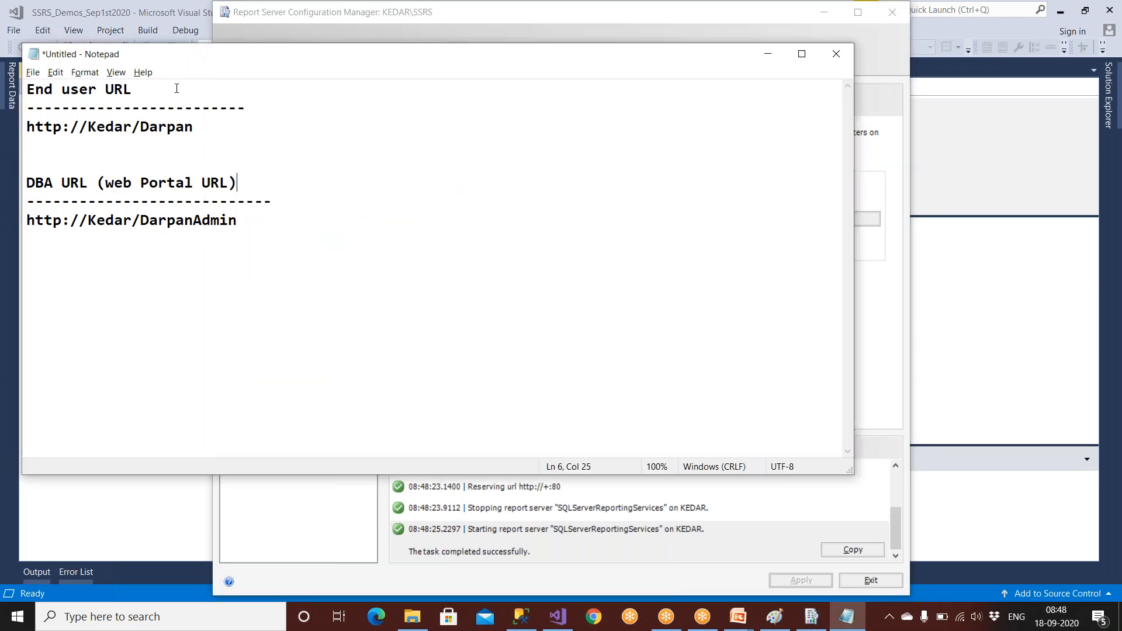
{"action": "type", "text": "(Web Service URL) "}
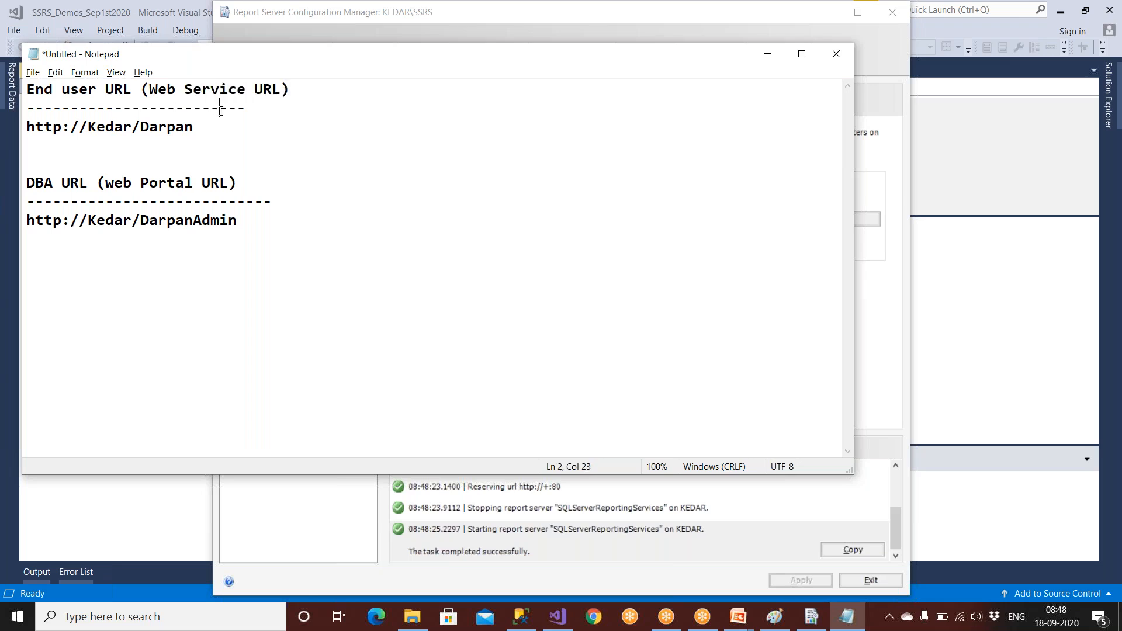
{"action": "type", "text": "------------"}
{"action": "left_click", "coordinate": [230, 200]}
{"action": "type", "text": "------"}
{"action": "left_click", "coordinate": [871, 302]}
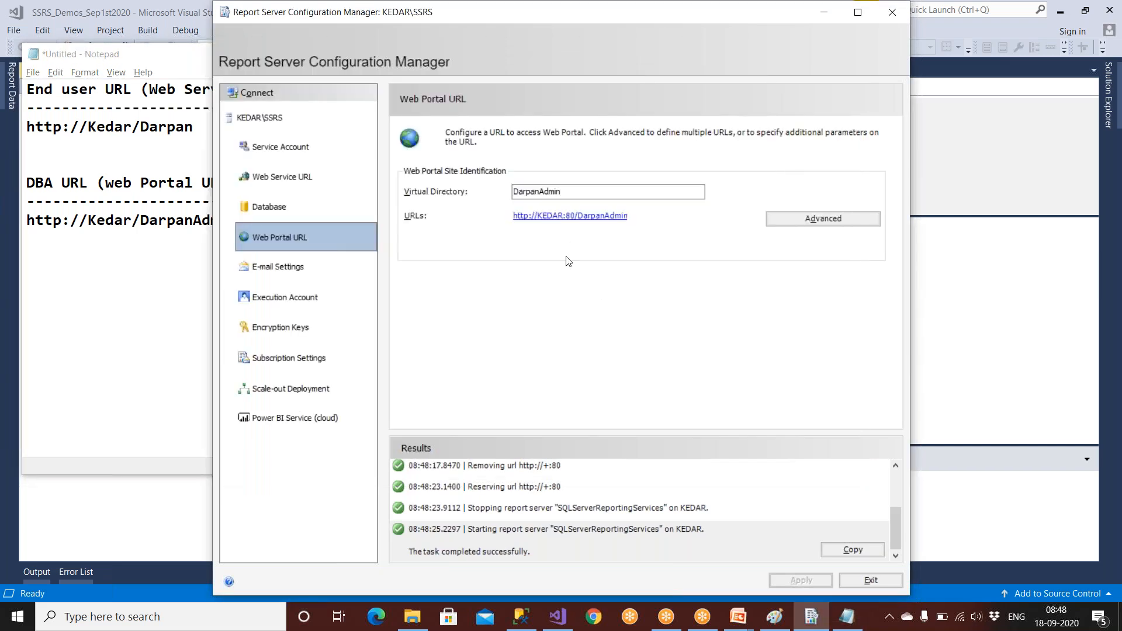
Open E-mail Settings and enter the sender e-mail address.
{"action": "left_click", "coordinate": [306, 266]}
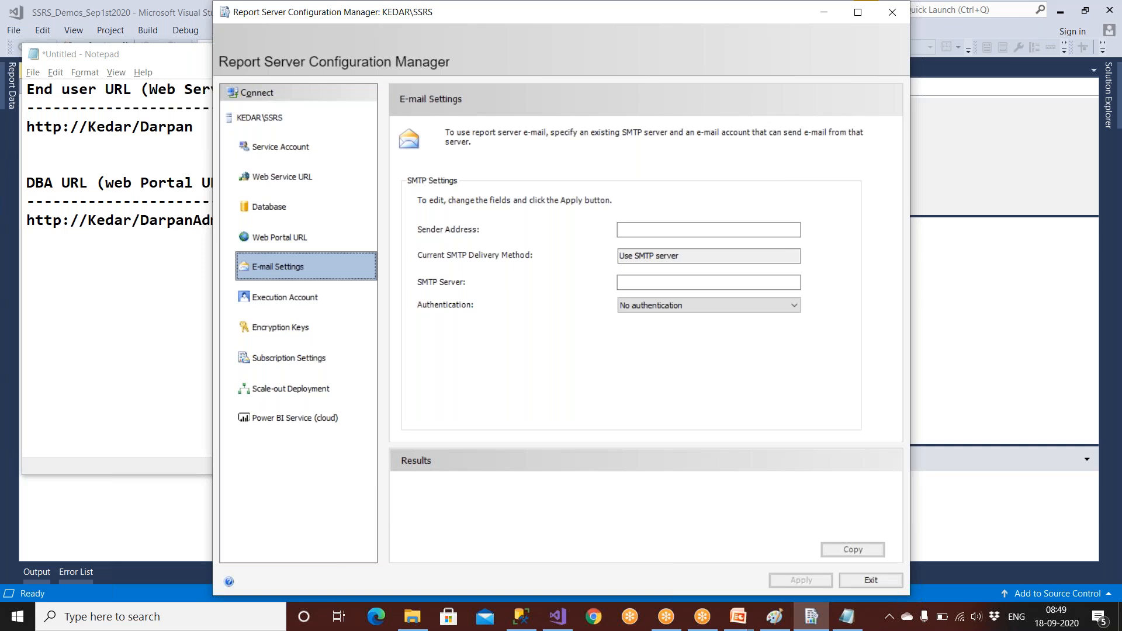
{"action": "left_click", "coordinate": [624, 229]}
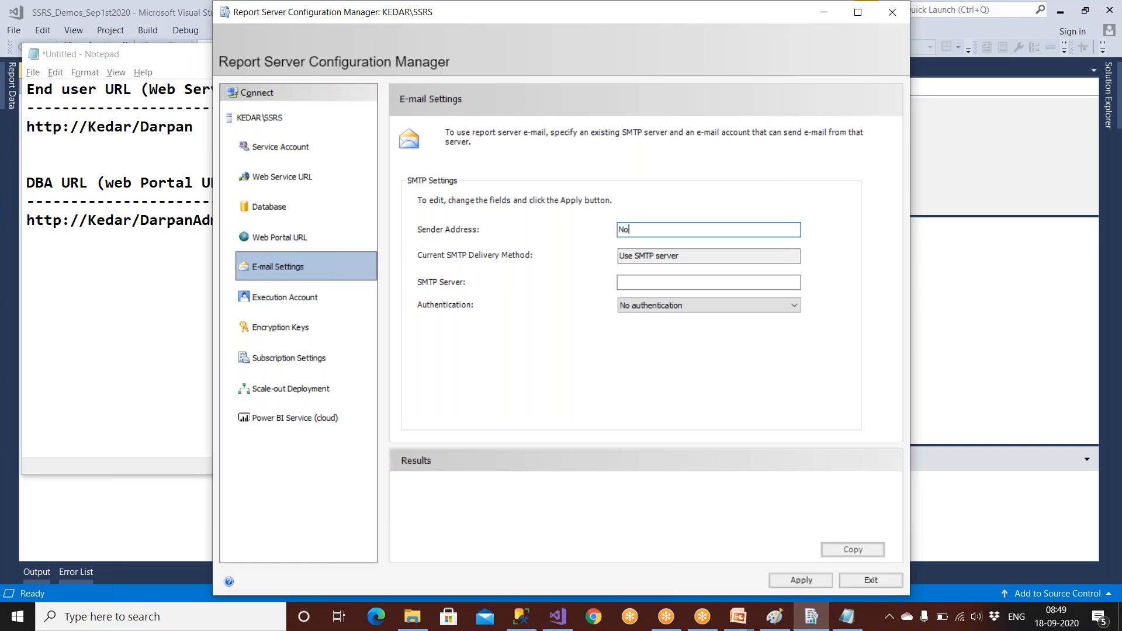
Set the SMTP server to 192.0.1.10, apply it, and go to Power BI Integration.
{"action": "left_click", "coordinate": [627, 281]}
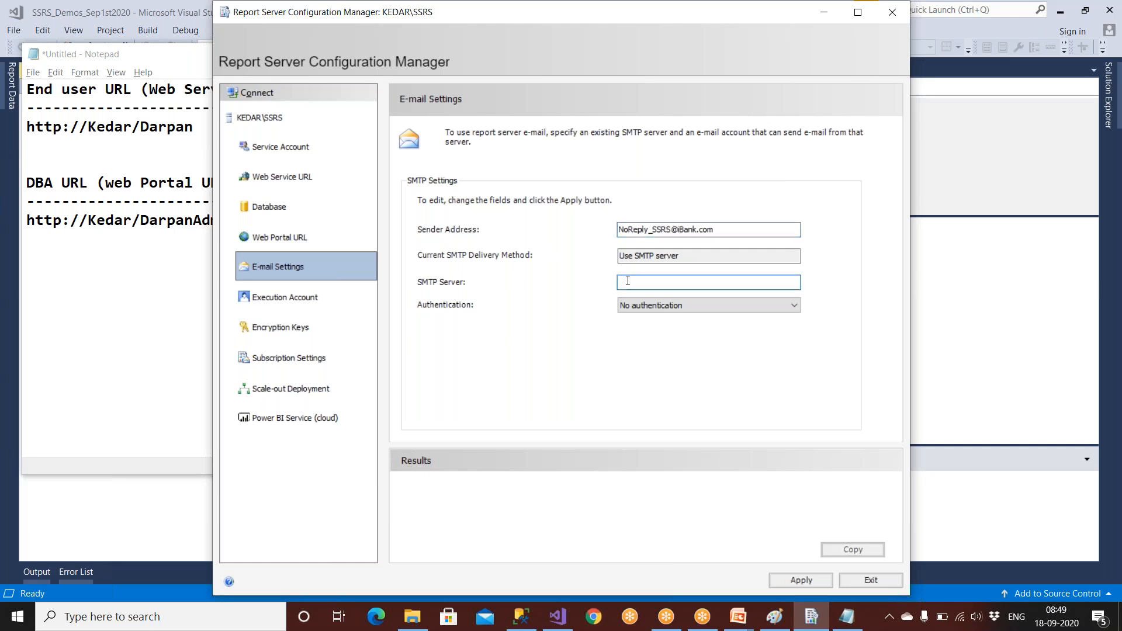
{"action": "type", "text": "192.0.1.10"}
{"action": "left_click_drag", "start_coordinate": [672, 282], "coordinate": [601, 285]}
{"action": "left_click", "coordinate": [802, 580]}
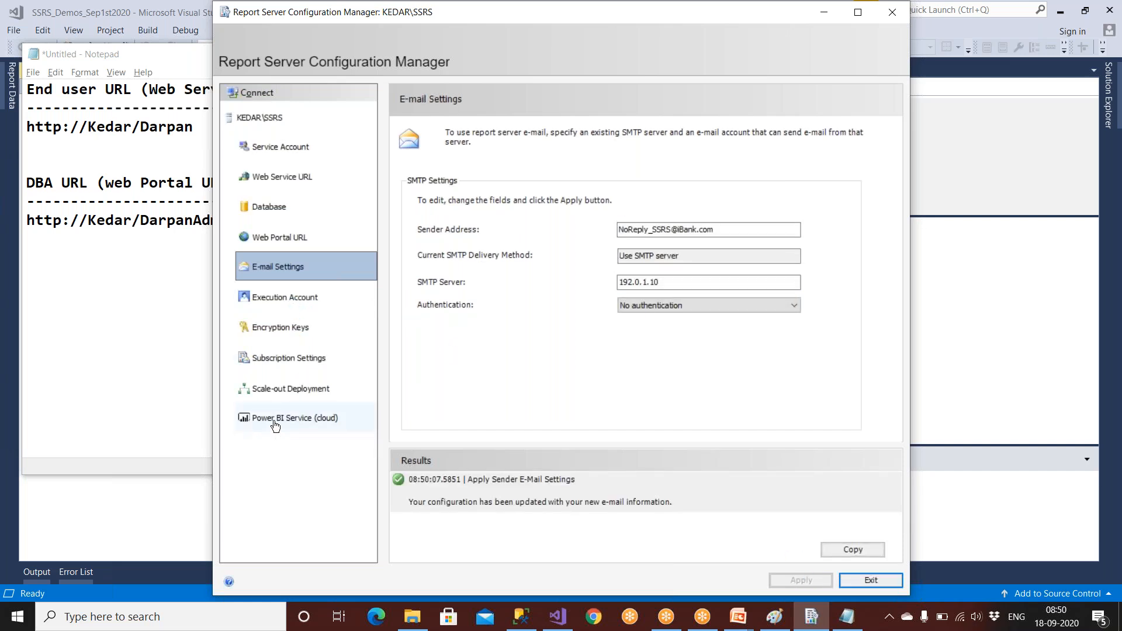
{"action": "left_click", "coordinate": [276, 421]}
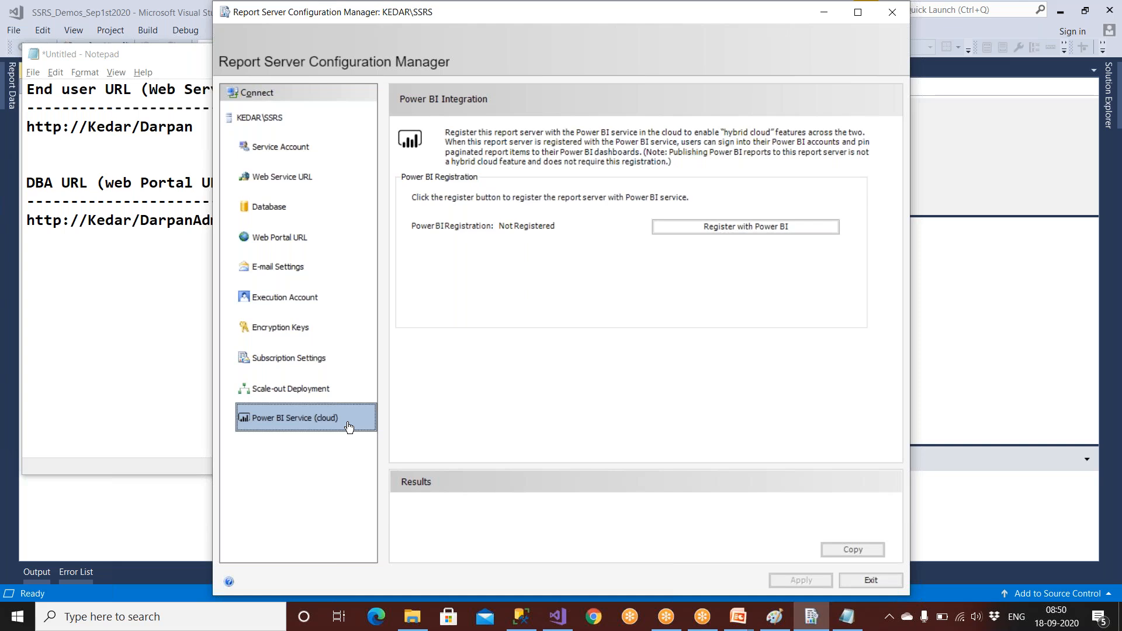
Review Service Account, URLs, Database, E-mail and Execution Account pages, then exit Configuration Manager.
{"action": "left_click", "coordinate": [270, 160]}
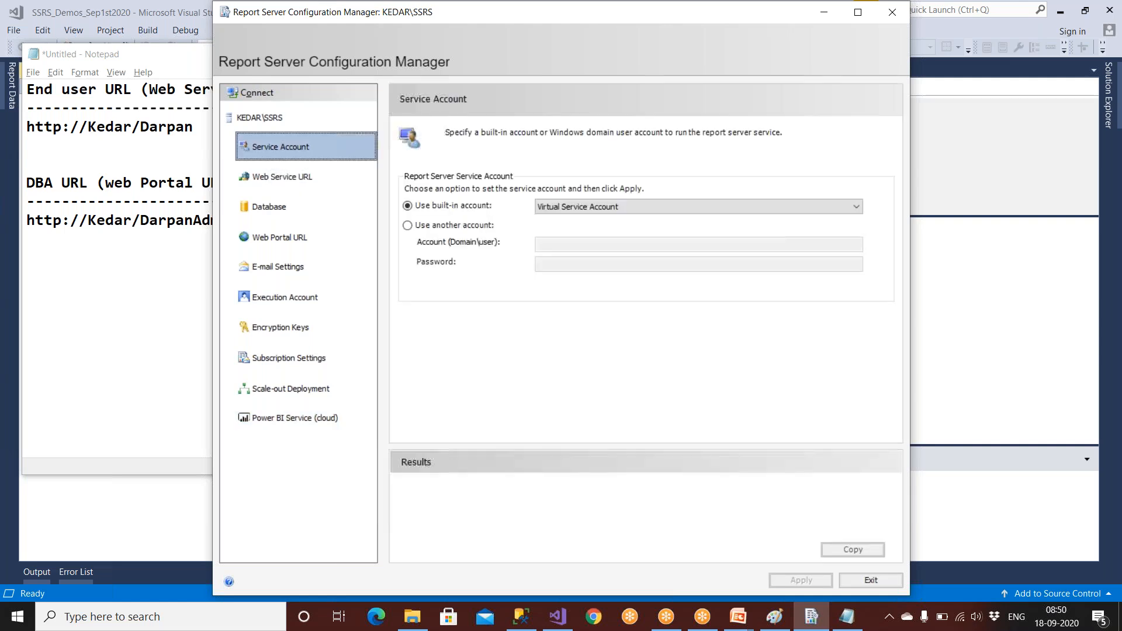
{"action": "left_click", "coordinate": [270, 178]}
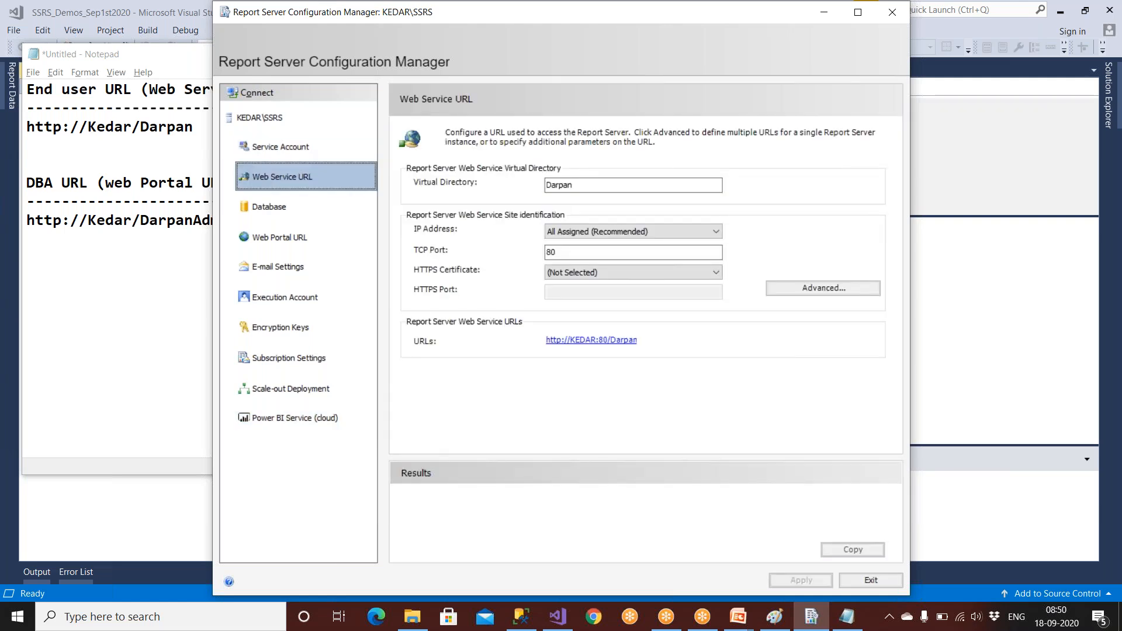
{"action": "left_click", "coordinate": [305, 203]}
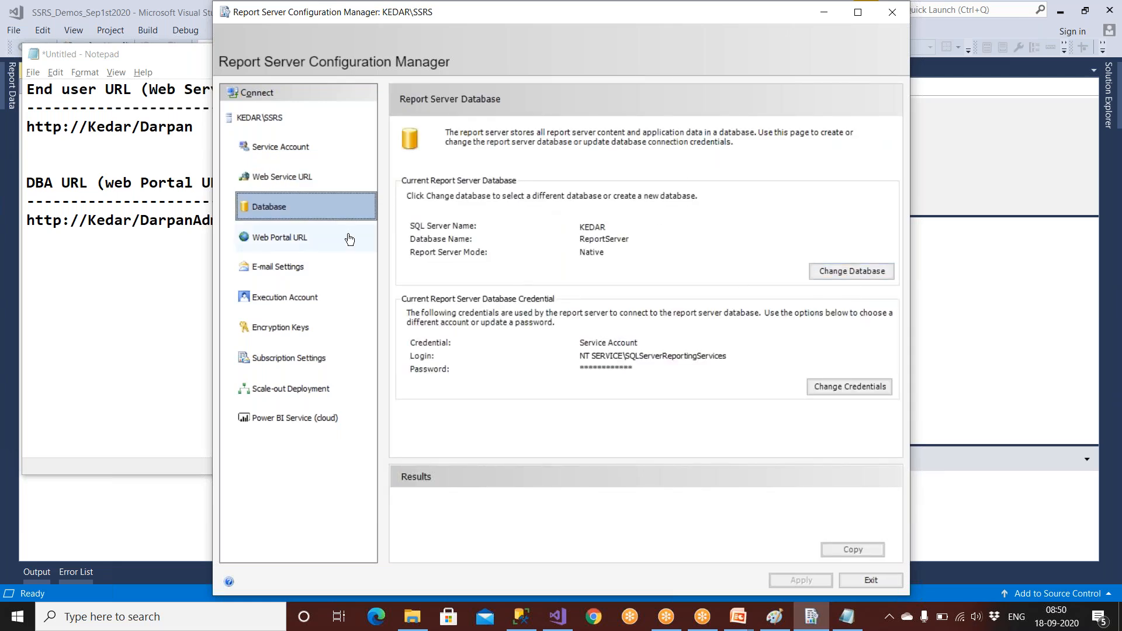
{"action": "left_click", "coordinate": [267, 244]}
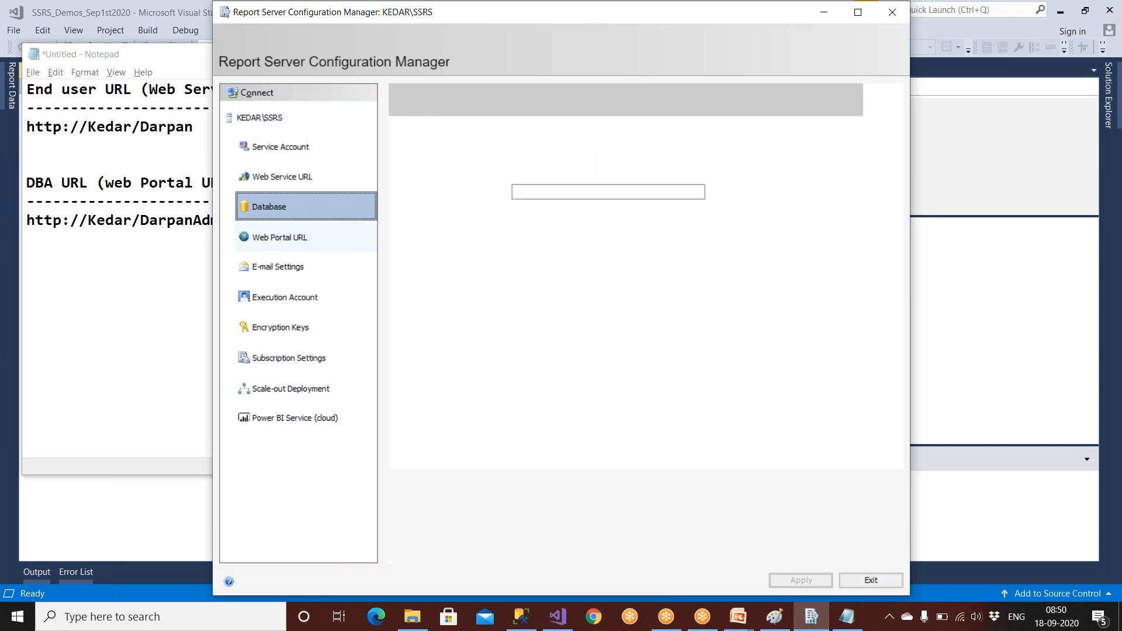
{"action": "left_click", "coordinate": [291, 270]}
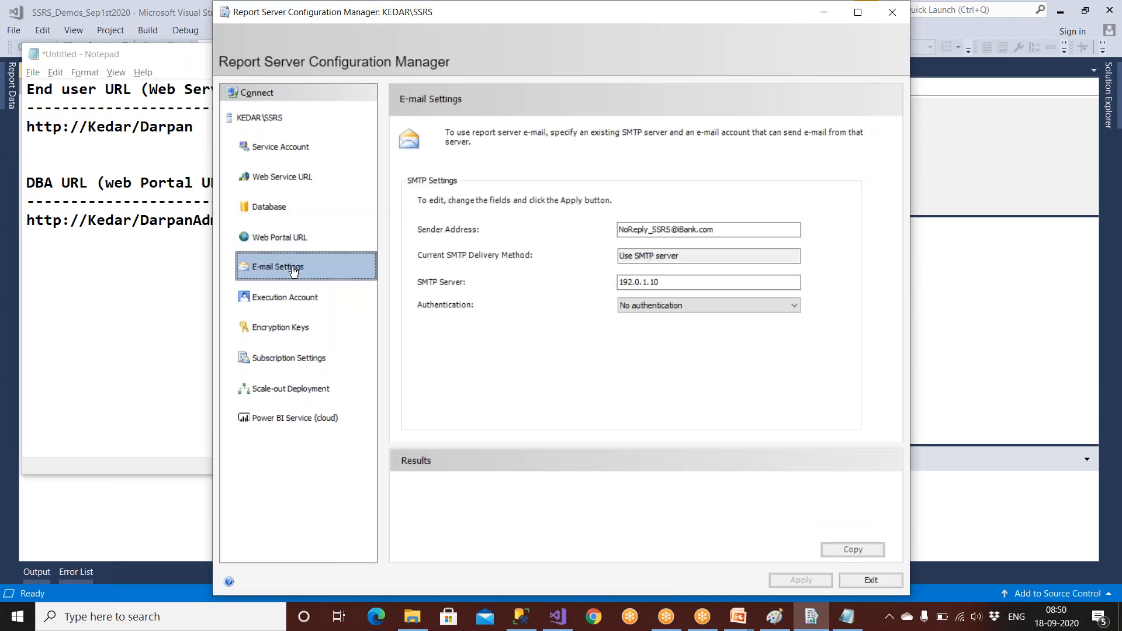
{"action": "left_click", "coordinate": [289, 296]}
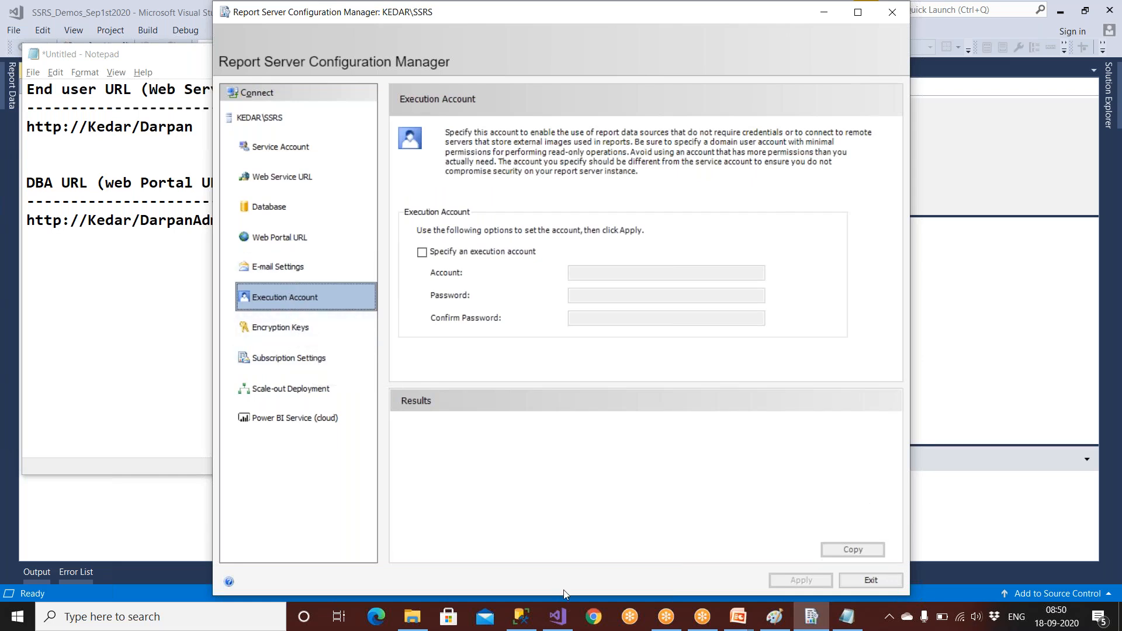
{"action": "left_click", "coordinate": [870, 584]}
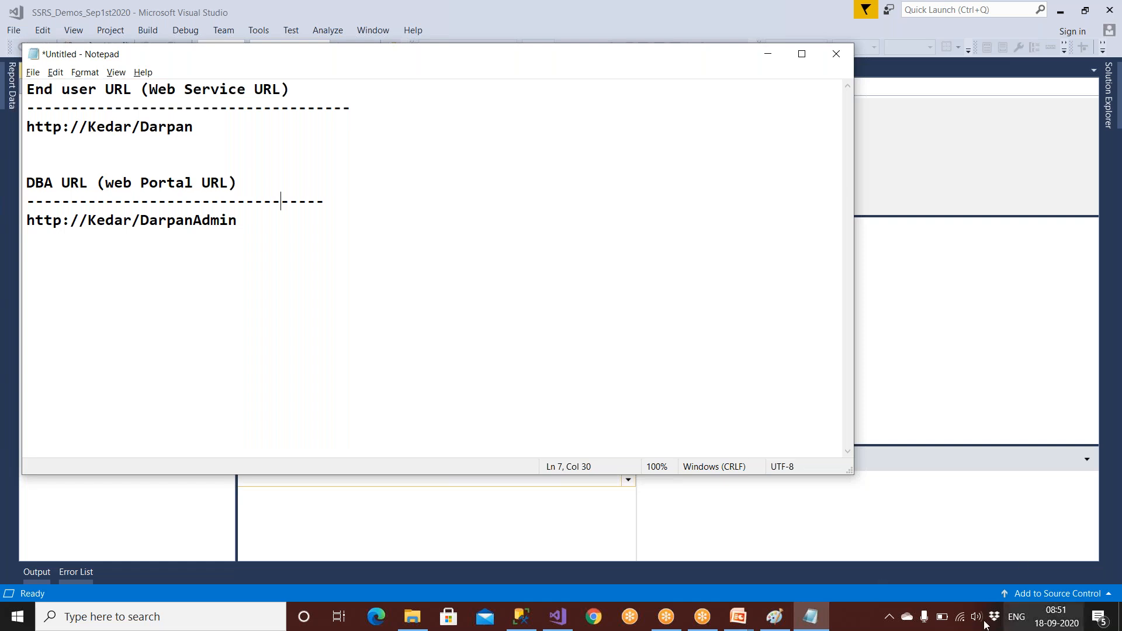
{"action": "left_click", "coordinate": [771, 618]}
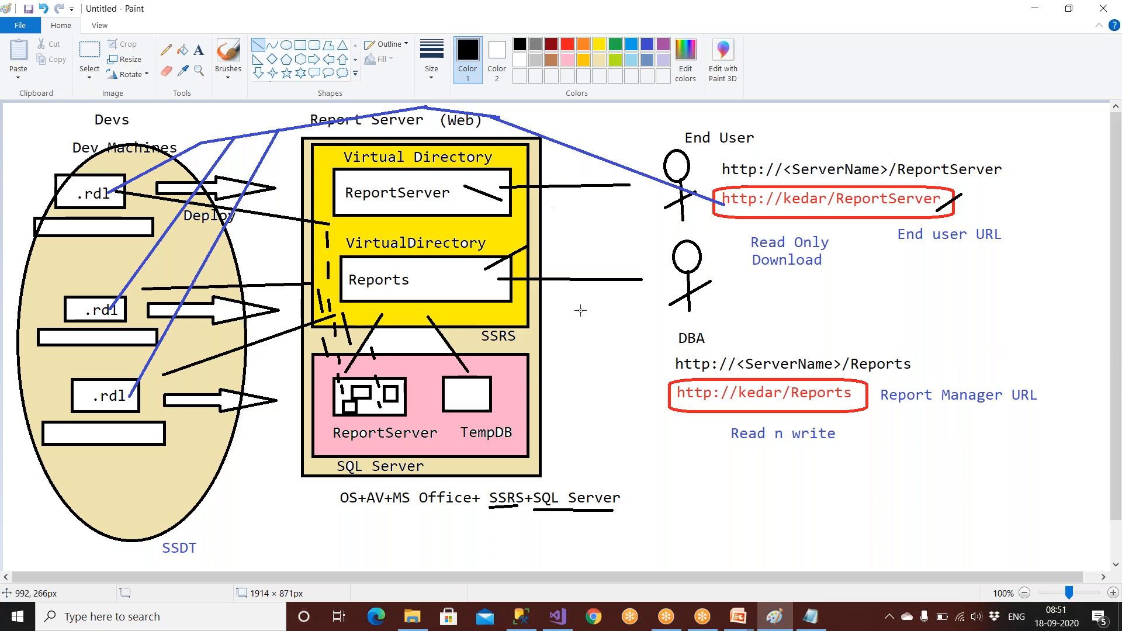
{"action": "left_click", "coordinate": [809, 616]}
{"action": "left_click_drag", "start_coordinate": [180, 127], "coordinate": [71, 129]}
{"action": "right_click", "coordinate": [72, 128]}
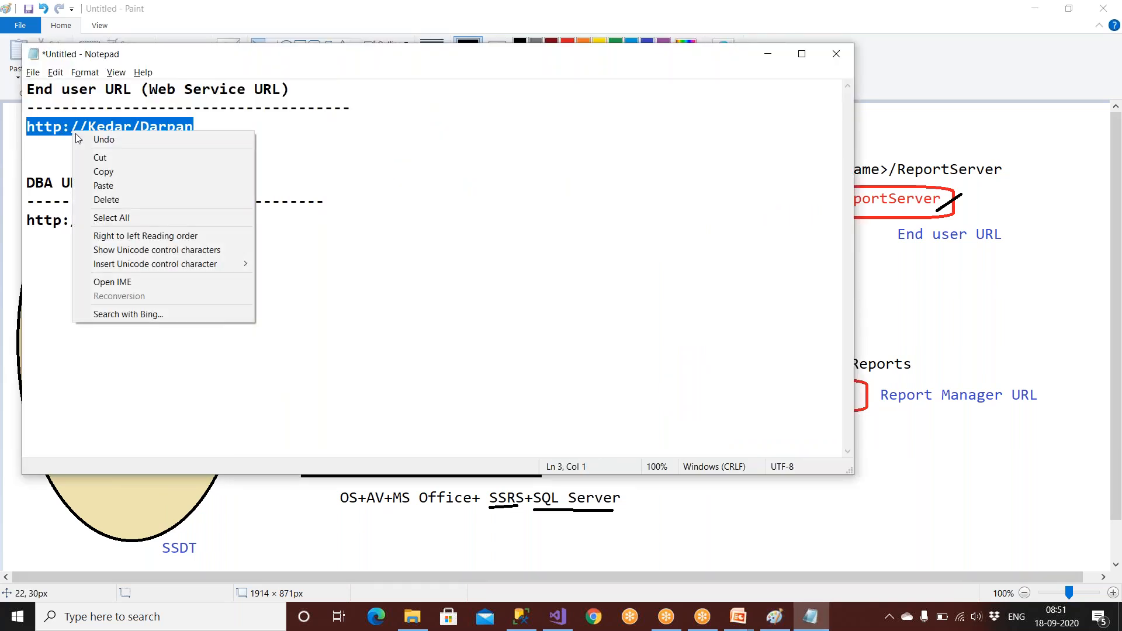
{"action": "left_click", "coordinate": [89, 171]}
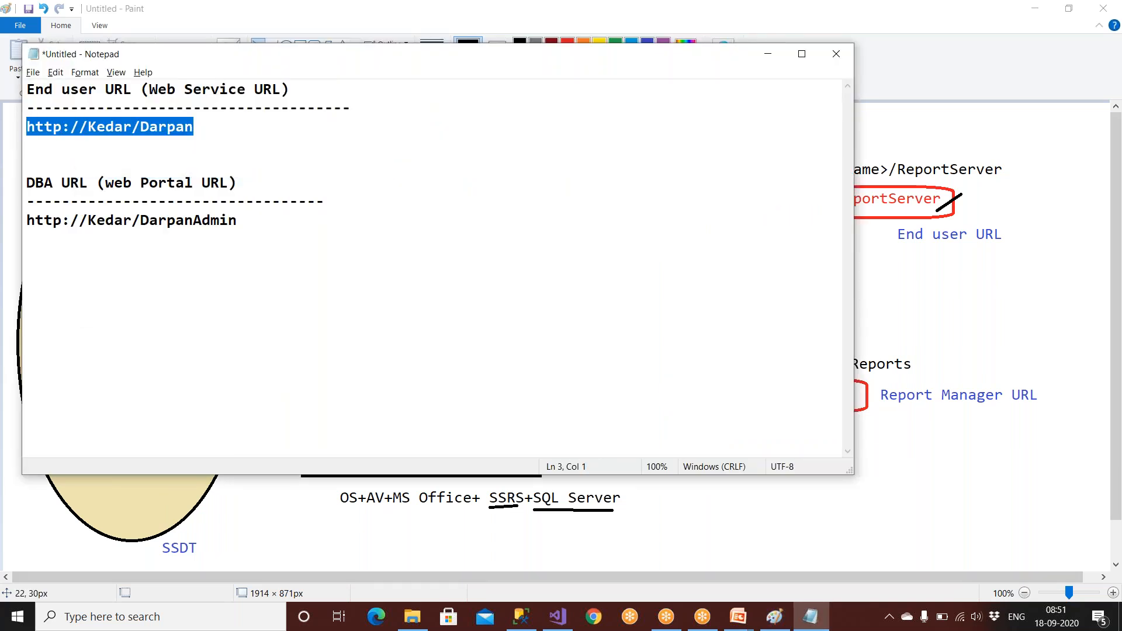
{"action": "left_click", "coordinate": [558, 618]}
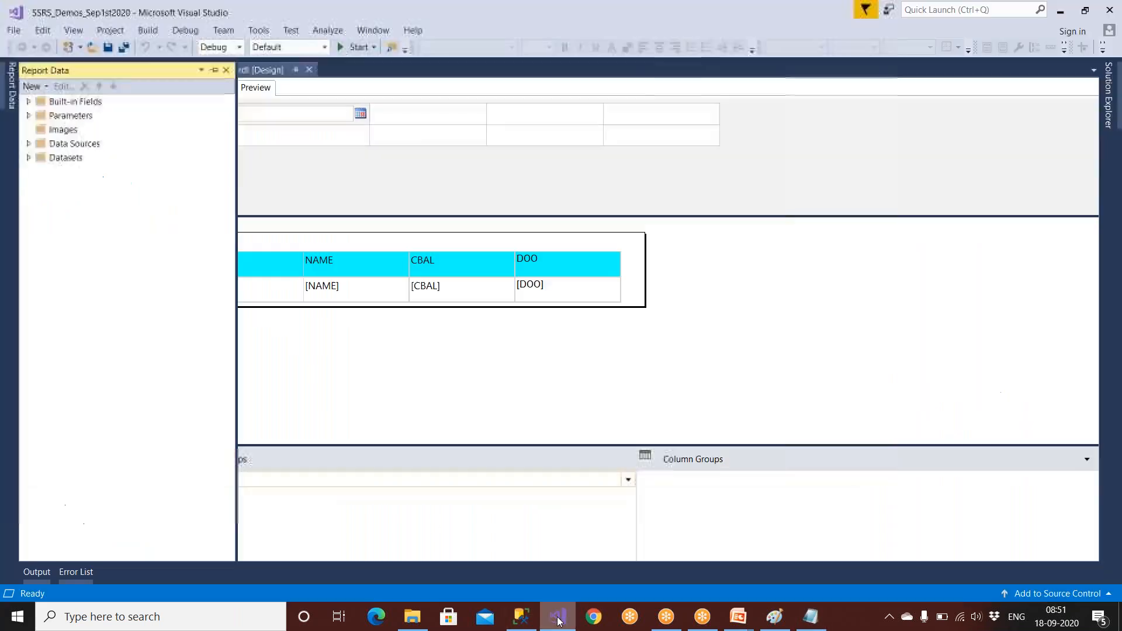
{"action": "left_click", "coordinate": [1113, 89]}
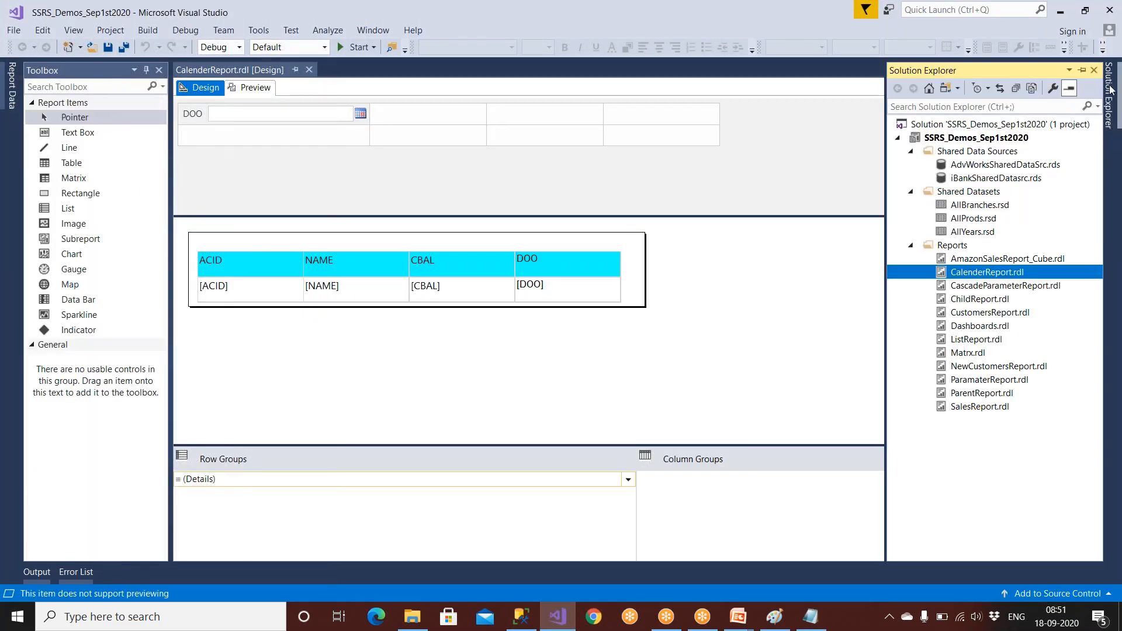
{"action": "left_click", "coordinate": [1022, 138]}
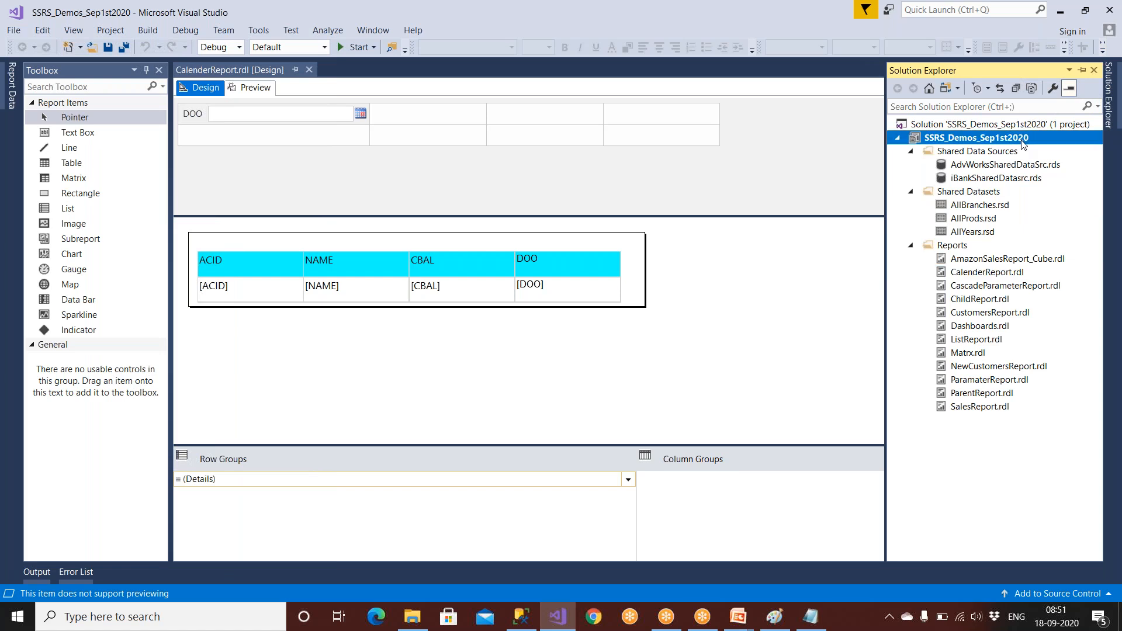
{"action": "right_click", "coordinate": [1023, 144]}
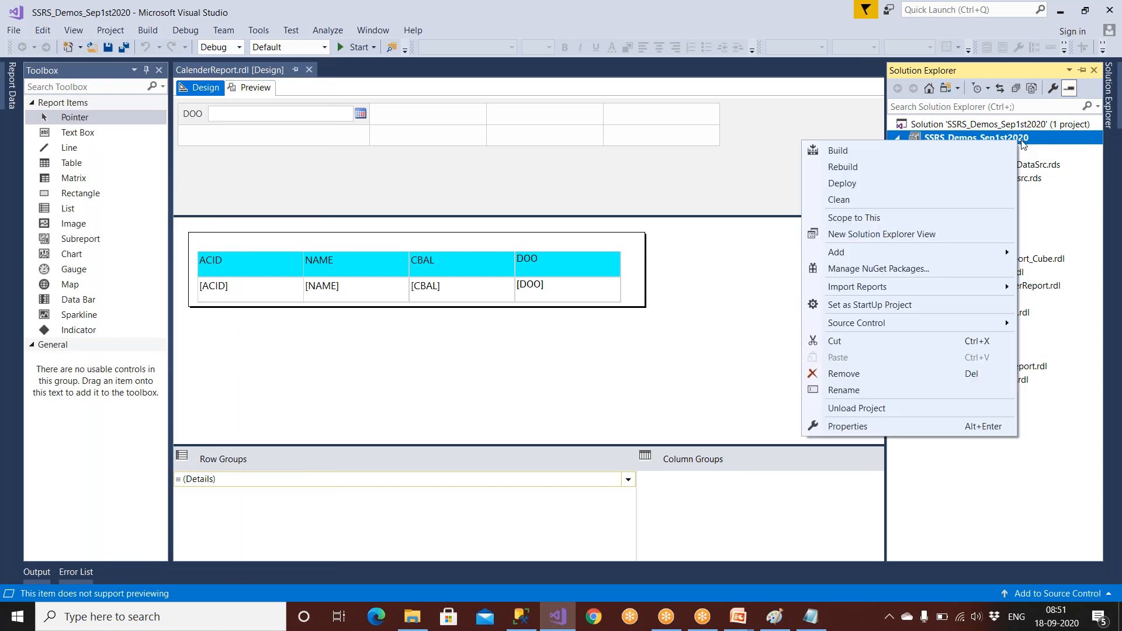
{"action": "left_click", "coordinate": [875, 425]}
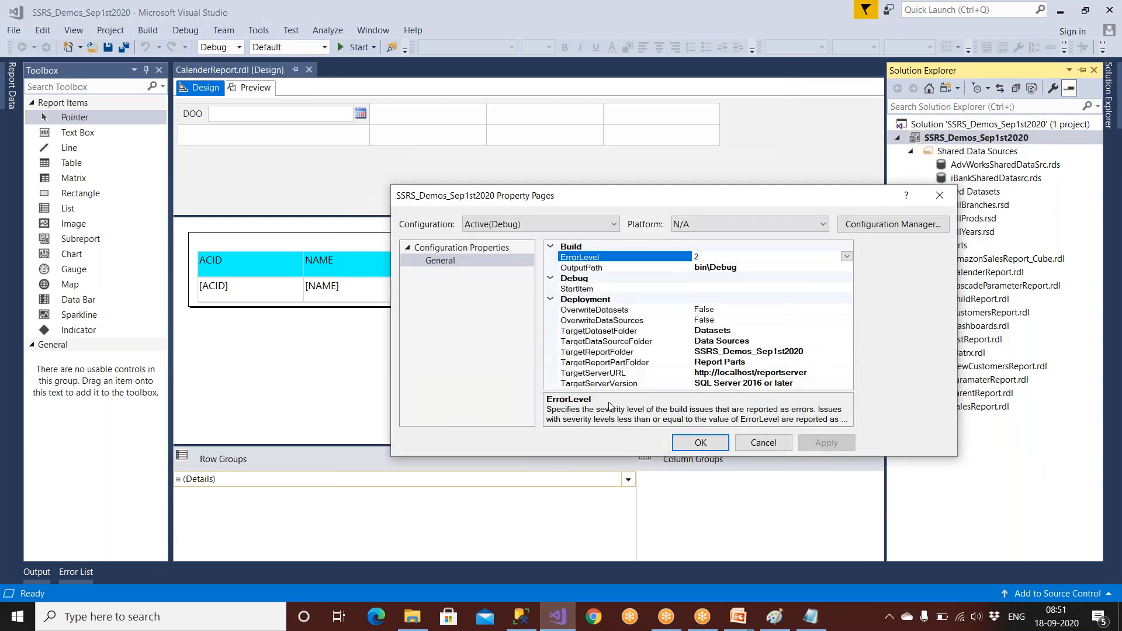
{"action": "left_click", "coordinate": [606, 374]}
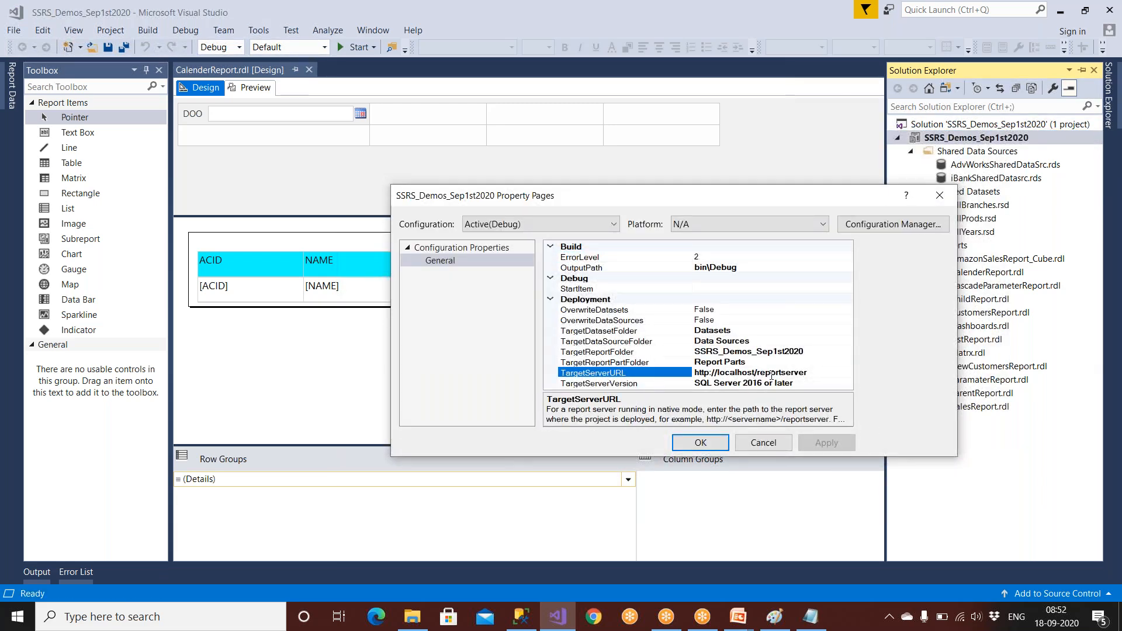
{"action": "left_click_drag", "start_coordinate": [812, 374], "coordinate": [689, 385]}
{"action": "key", "text": "BackSpace"}
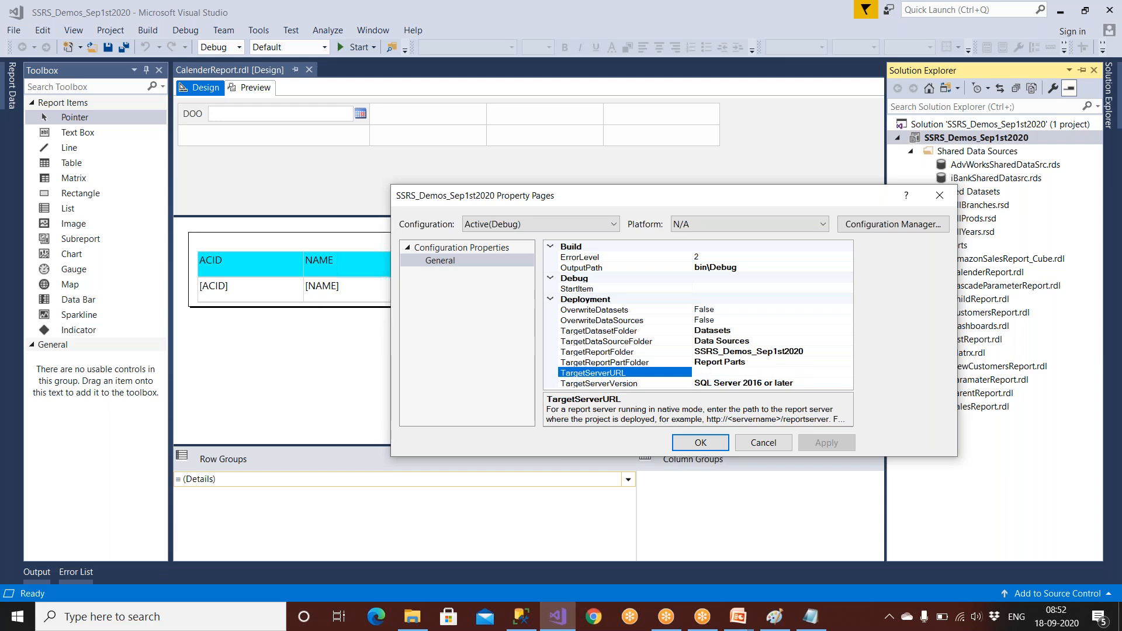
{"action": "type", "text": "http://Kedar/Darpan"}
{"action": "left_click", "coordinate": [811, 616]}
{"action": "left_click_drag", "start_coordinate": [249, 220], "coordinate": [18, 179]}
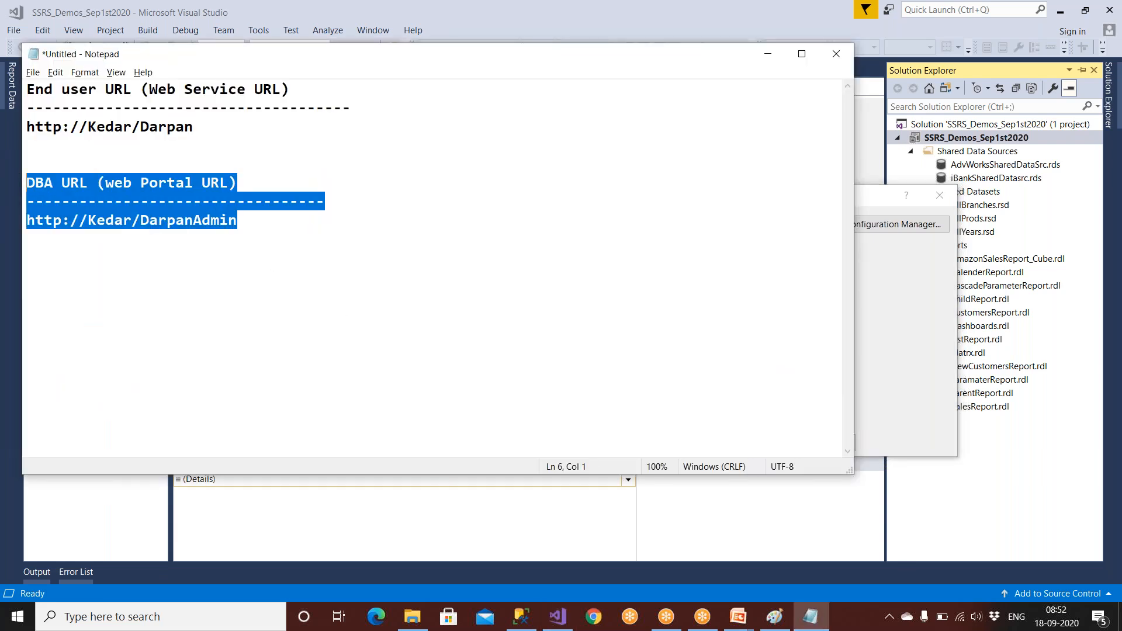
{"action": "left_click_drag", "start_coordinate": [192, 127], "coordinate": [18, 77]}
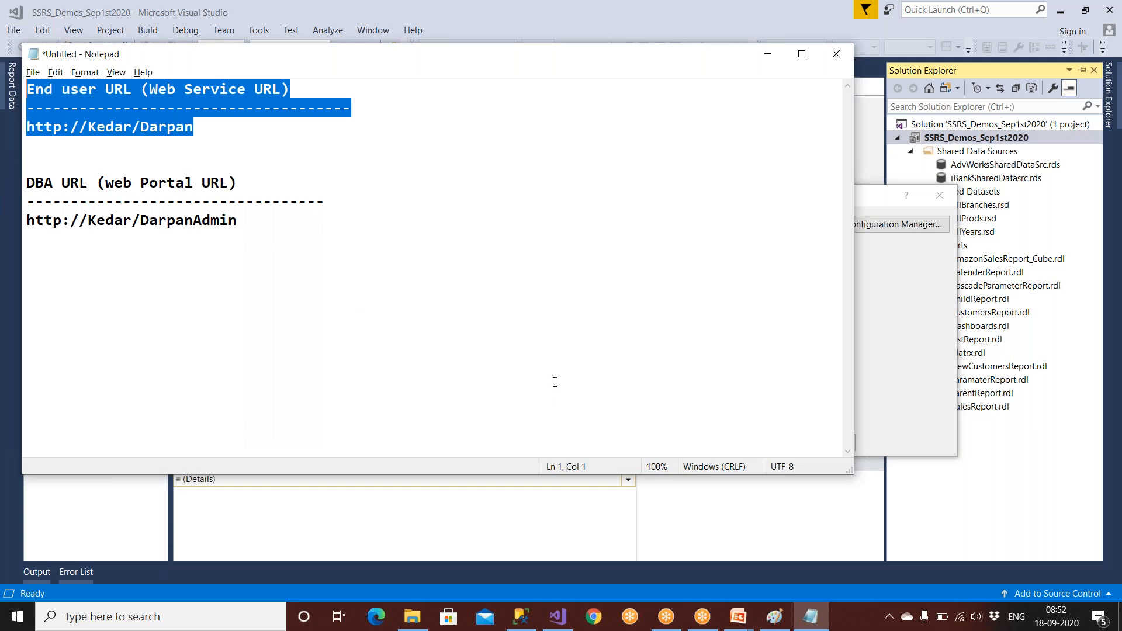
{"action": "left_click", "coordinate": [558, 617]}
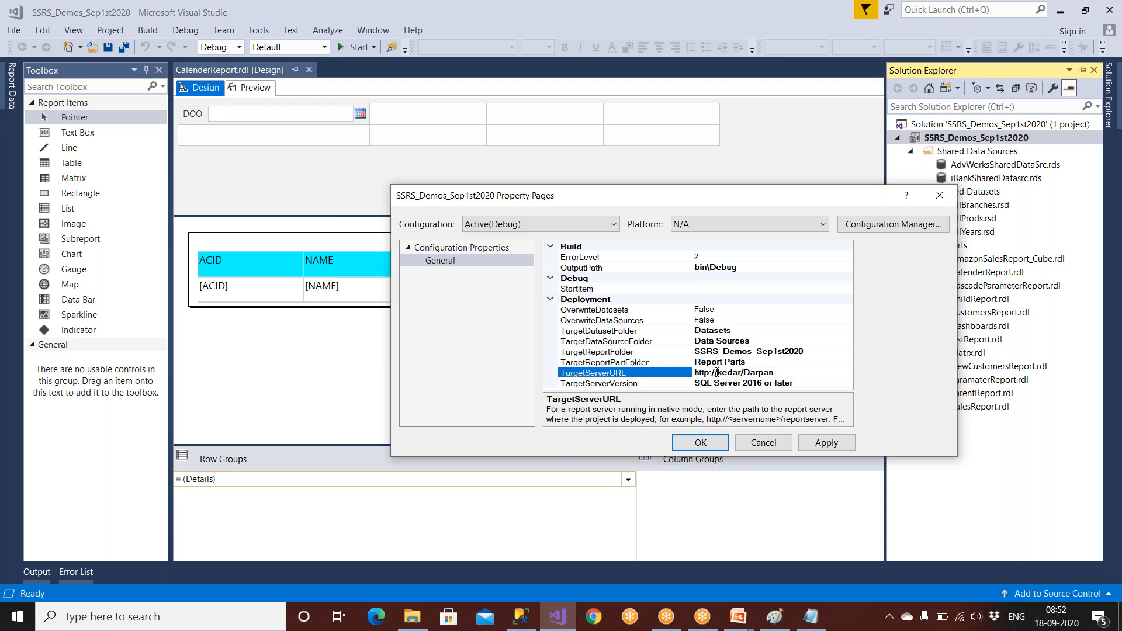
Set the project's TargetReportFolder to IBankReports.
{"action": "left_click_drag", "start_coordinate": [714, 372], "coordinate": [745, 373]}
{"action": "left_click_drag", "start_coordinate": [787, 372], "coordinate": [692, 380]}
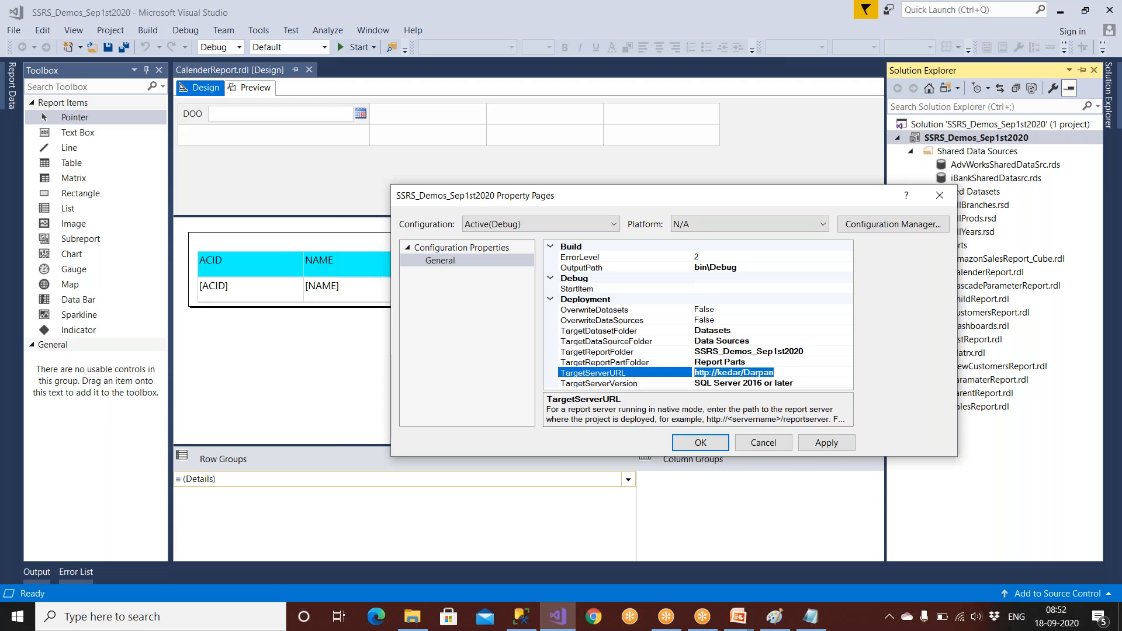
{"action": "left_click", "coordinate": [719, 353]}
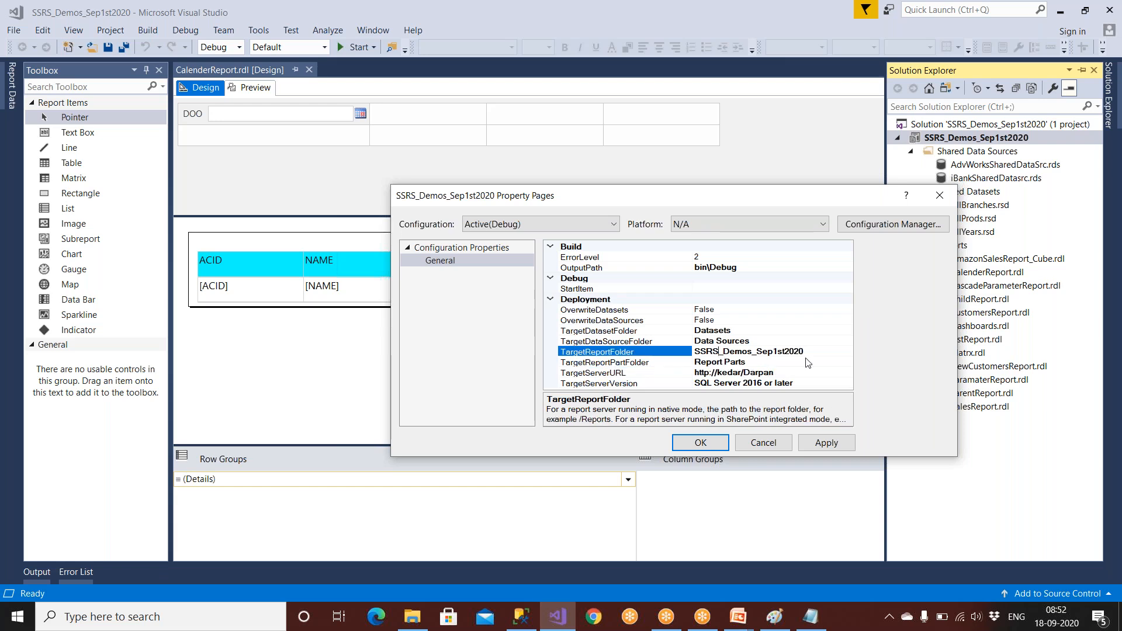
{"action": "left_click_drag", "start_coordinate": [805, 351], "coordinate": [693, 352]}
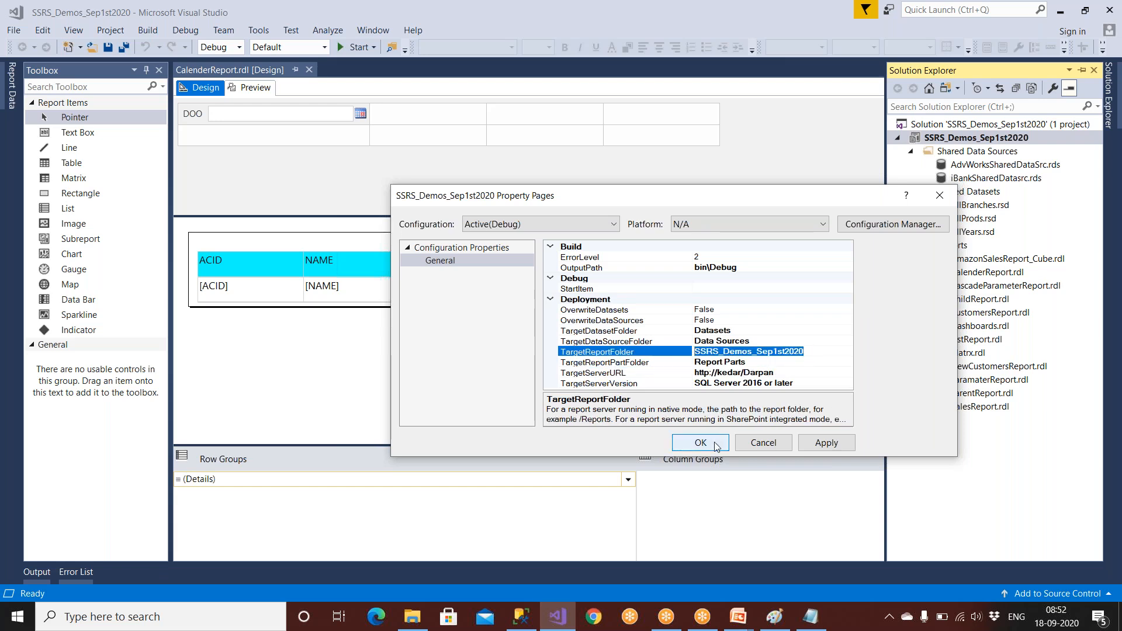
{"action": "type", "text": "INa"}
{"action": "key", "text": "BackSpace"}
{"action": "key", "text": "BackSpace"}
{"action": "type", "text": "Ban"}
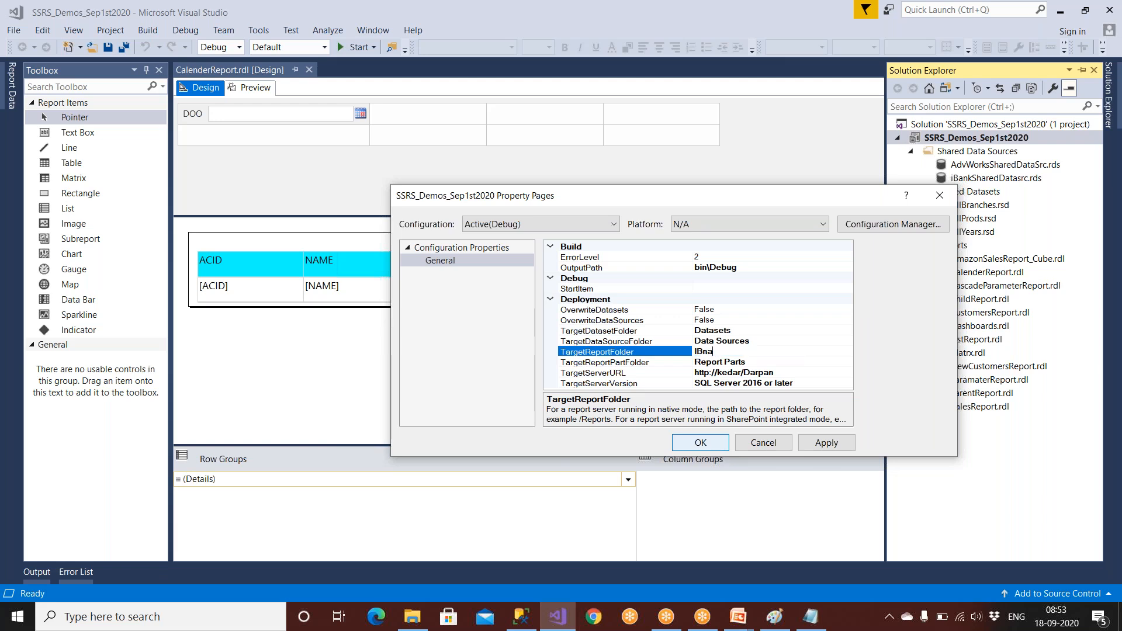
{"action": "type", "text": "kReports"}
Set OverwriteDatasets and OverwriteDataSources to True, then apply and close Property Pages.
{"action": "double_click", "coordinate": [622, 311]}
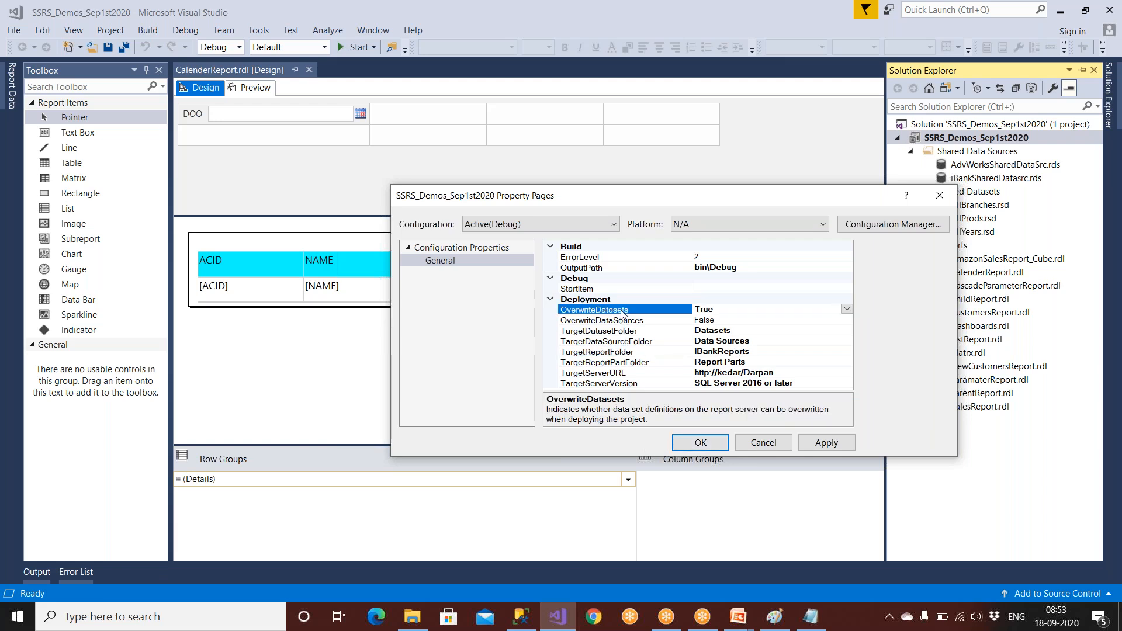
{"action": "double_click", "coordinate": [622, 321]}
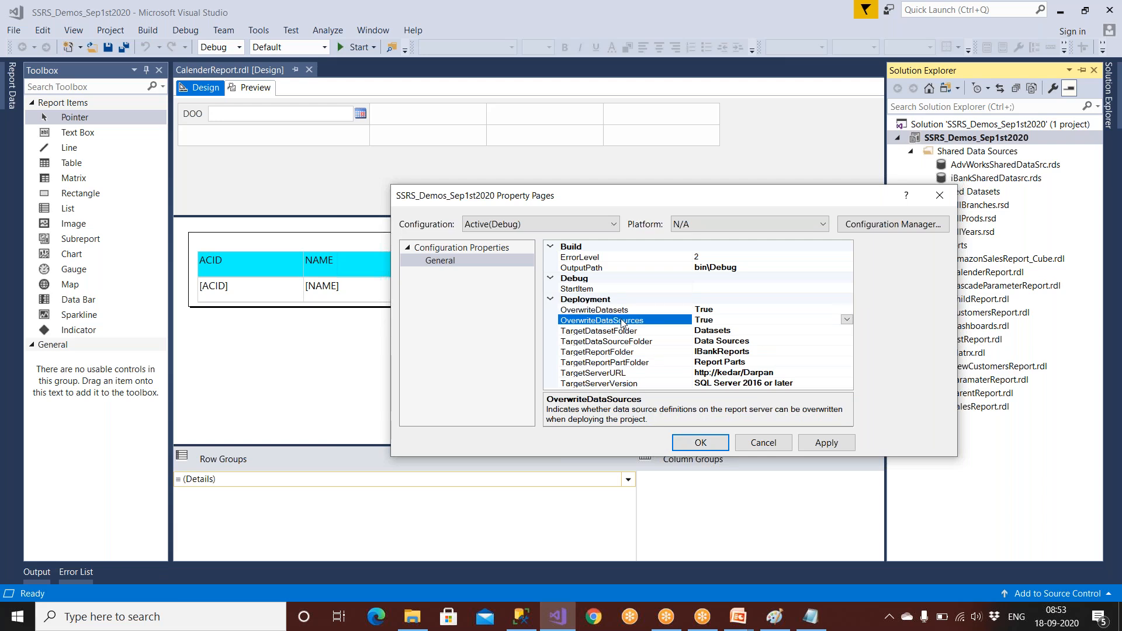
{"action": "left_click", "coordinate": [624, 311]}
{"action": "left_click", "coordinate": [624, 319]}
{"action": "left_click", "coordinate": [624, 312]}
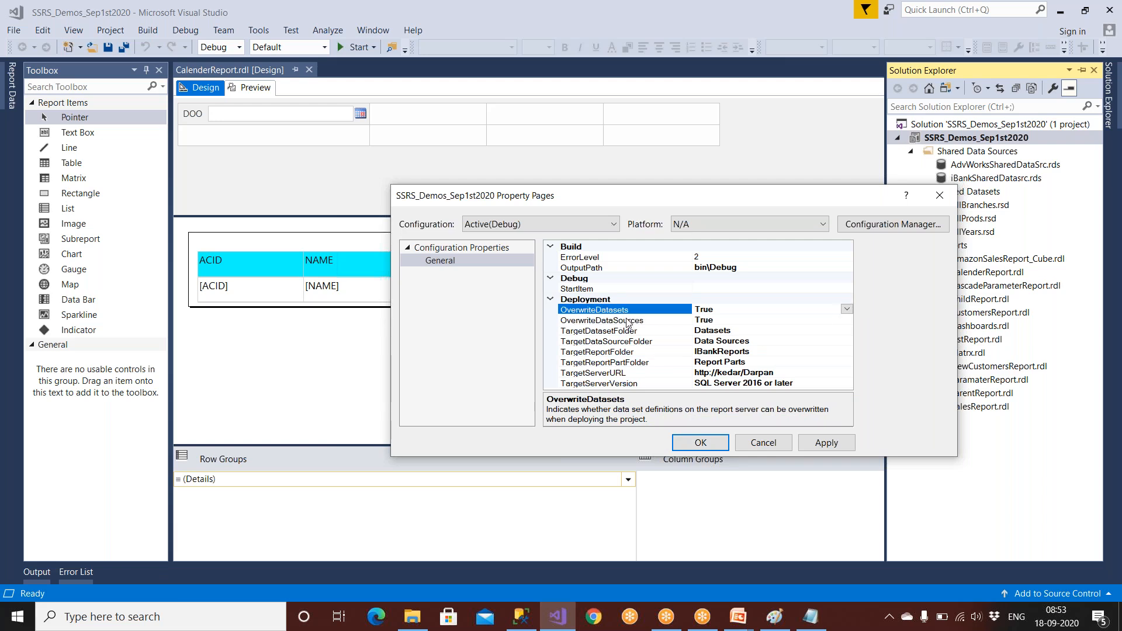
{"action": "left_click", "coordinate": [627, 320]}
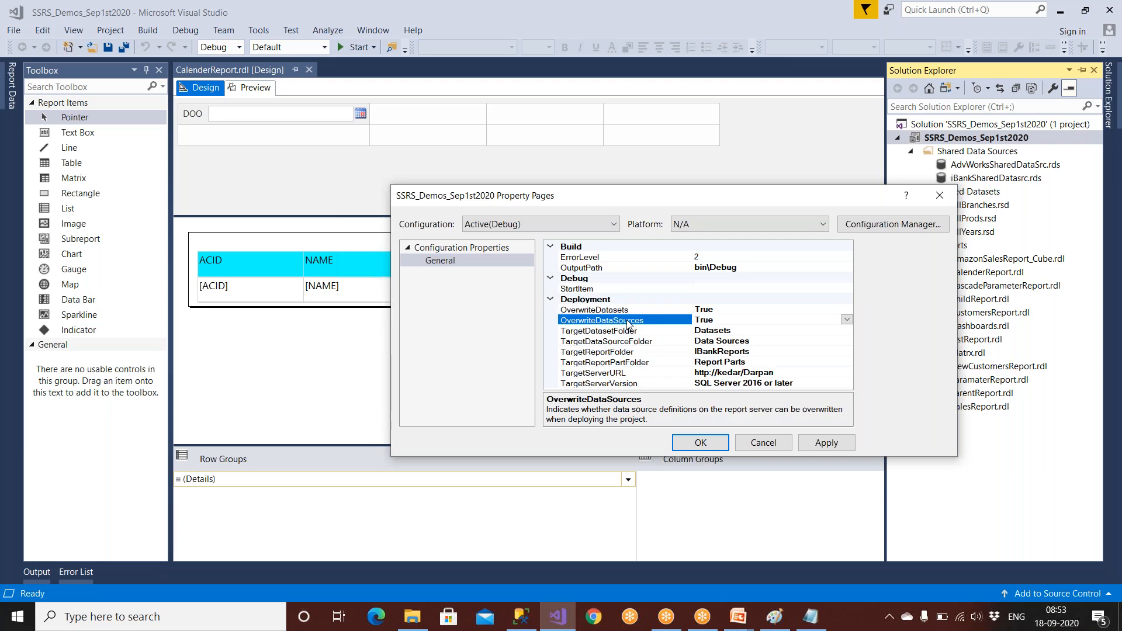
{"action": "left_click", "coordinate": [629, 313]}
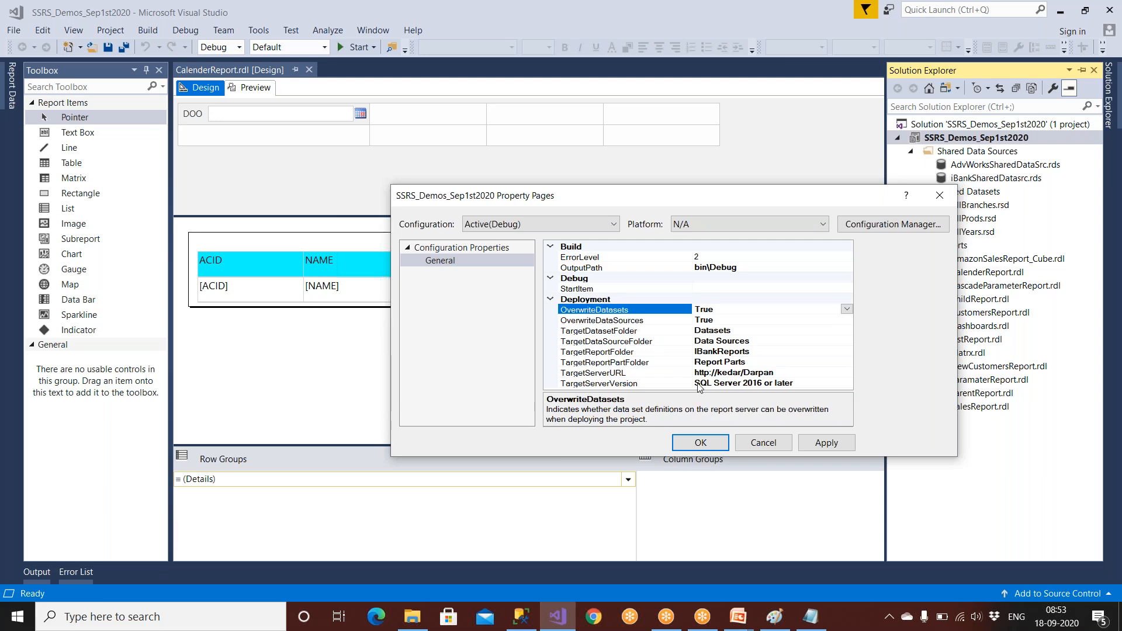
{"action": "left_click", "coordinate": [711, 373]}
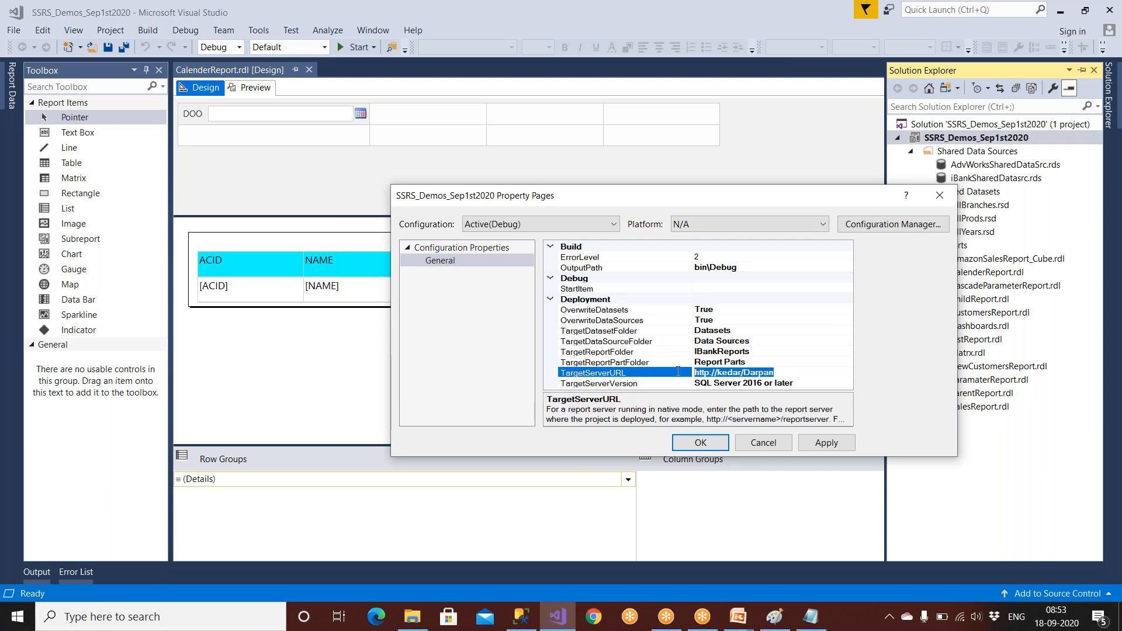
{"action": "left_click", "coordinate": [703, 352]}
{"action": "left_click_drag", "start_coordinate": [764, 354], "coordinate": [672, 354]}
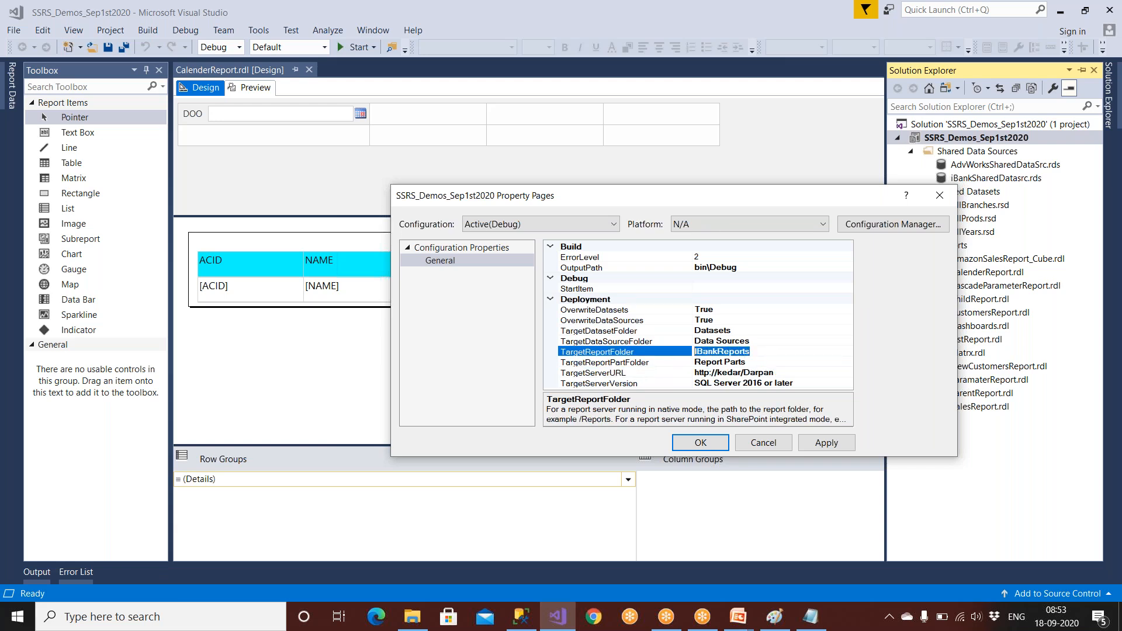
{"action": "left_click", "coordinate": [829, 445]}
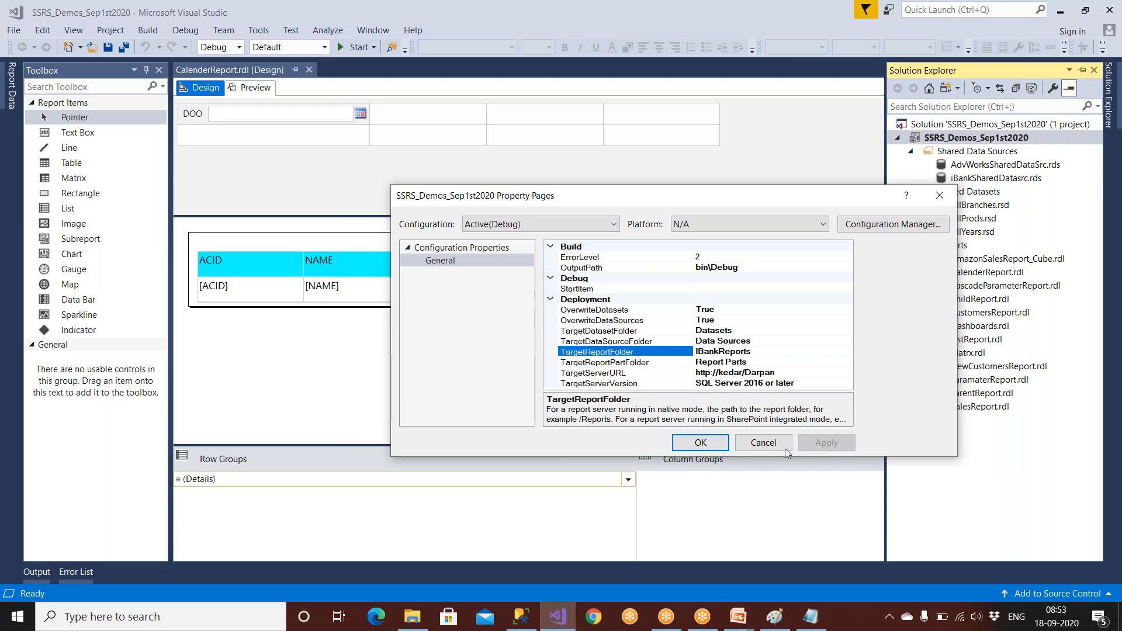
{"action": "left_click", "coordinate": [713, 446]}
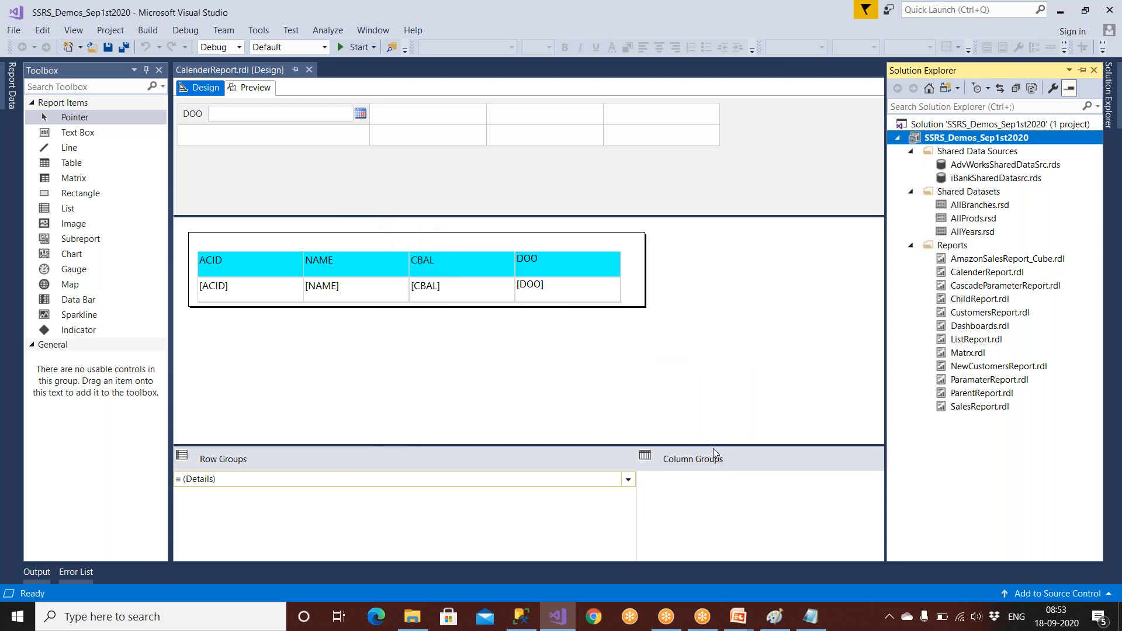
Recheck server URL, IBankReports folder and overwrite settings, then bring up the project's deploy actions.
{"action": "left_click", "coordinate": [771, 620]}
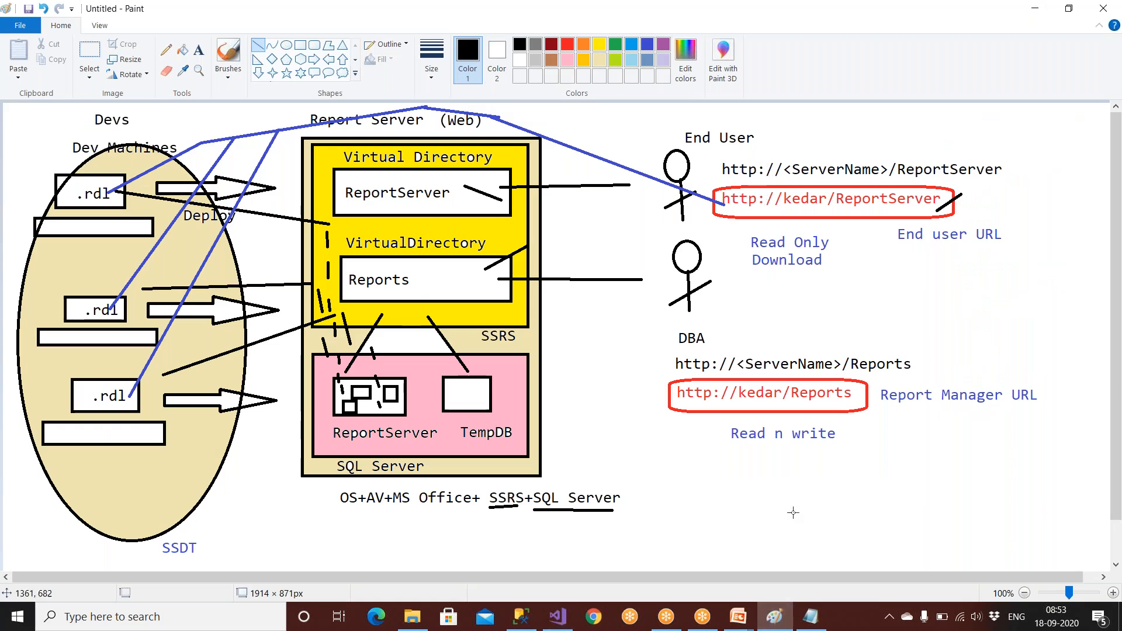
{"action": "left_click", "coordinate": [558, 616]}
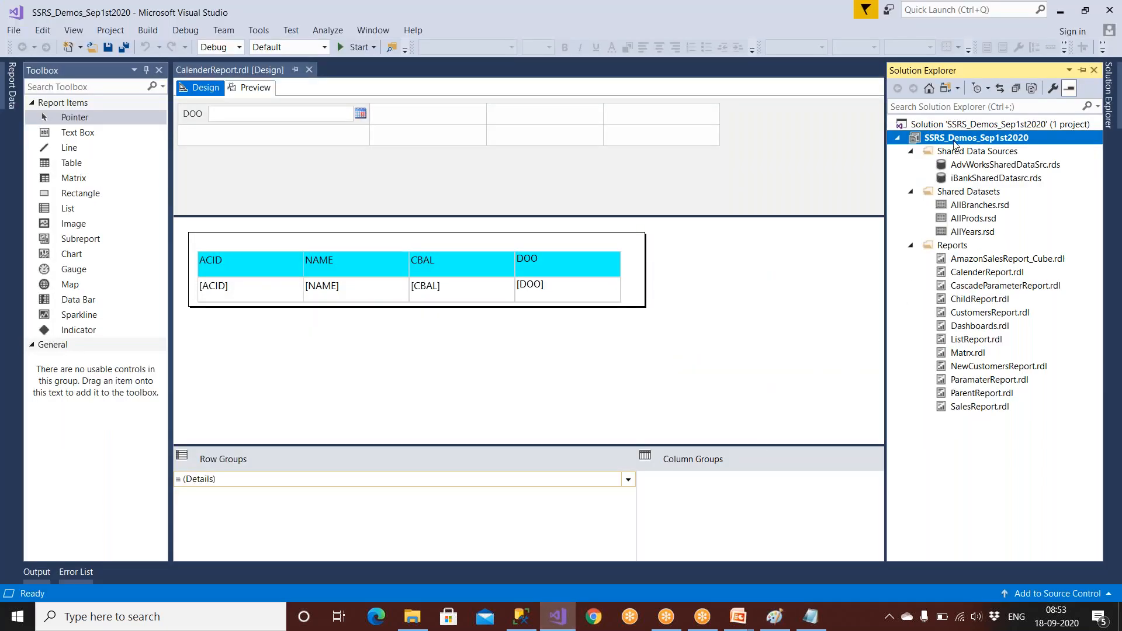
{"action": "right_click", "coordinate": [955, 143]}
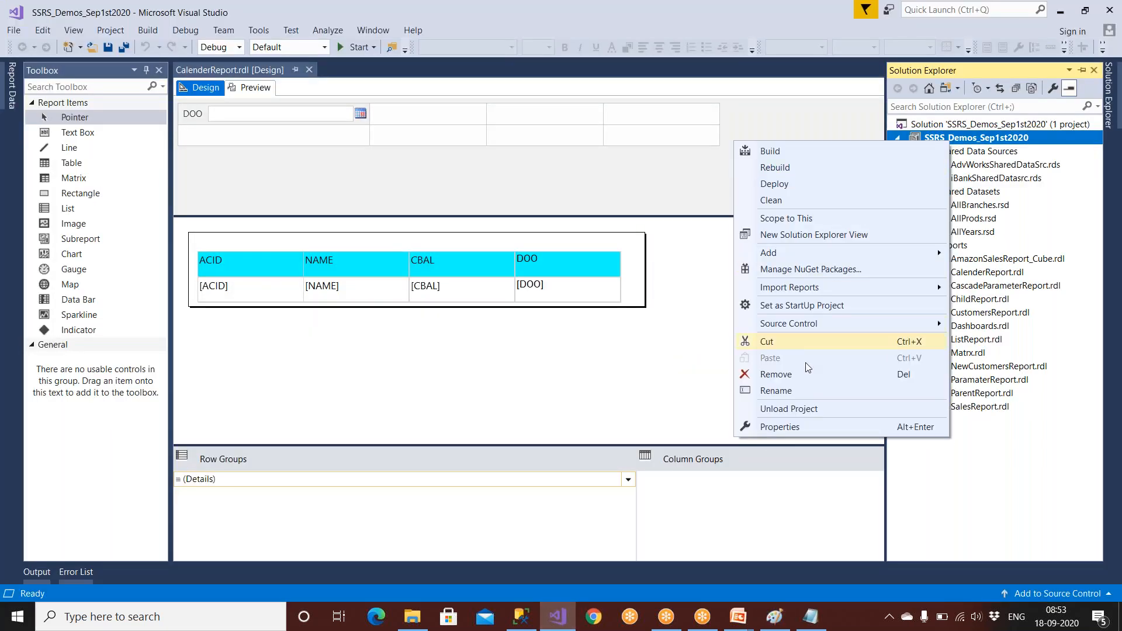
{"action": "left_click", "coordinate": [796, 431]}
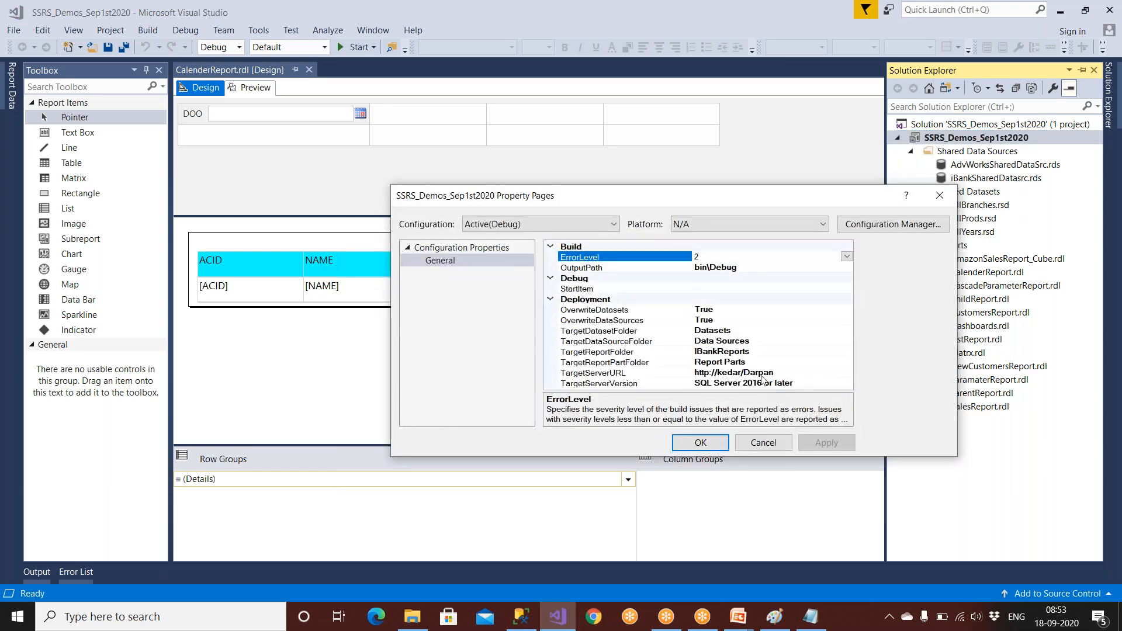
{"action": "left_click", "coordinate": [664, 372]}
{"action": "left_click", "coordinate": [643, 352]}
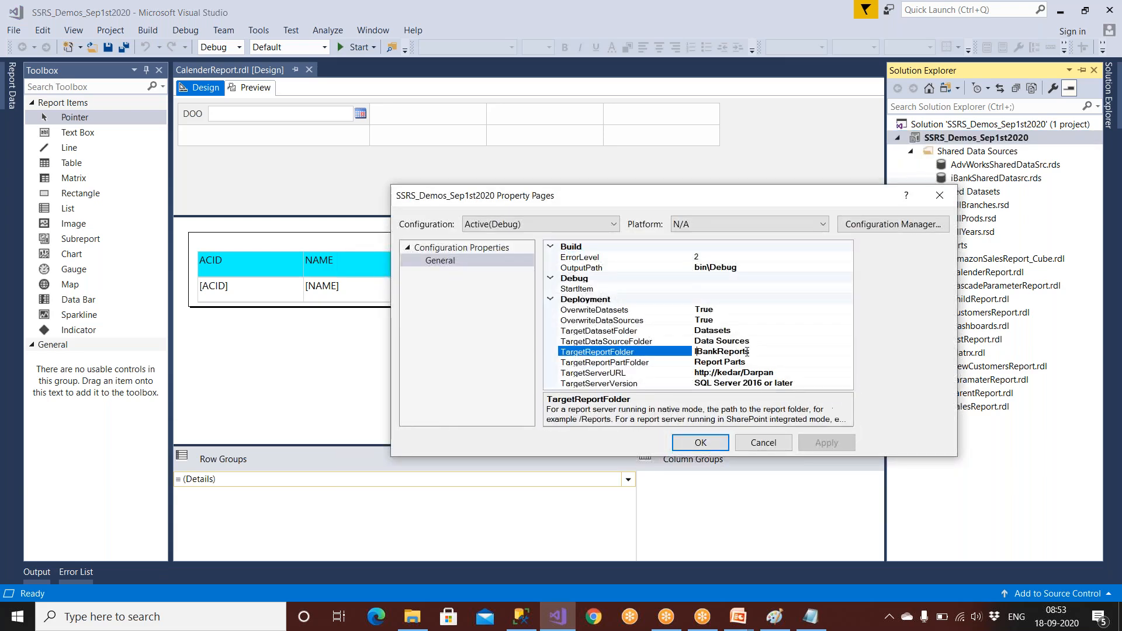
{"action": "left_click", "coordinate": [705, 310]}
{"action": "left_click", "coordinate": [708, 320]}
{"action": "left_click", "coordinate": [707, 444]}
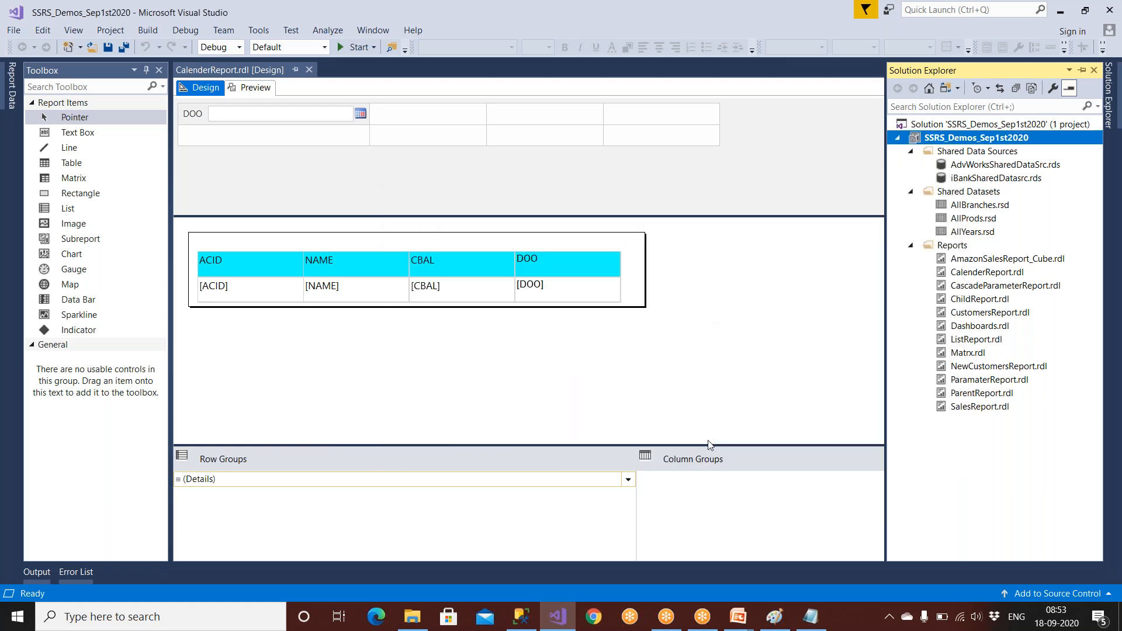
{"action": "right_click", "coordinate": [942, 135]}
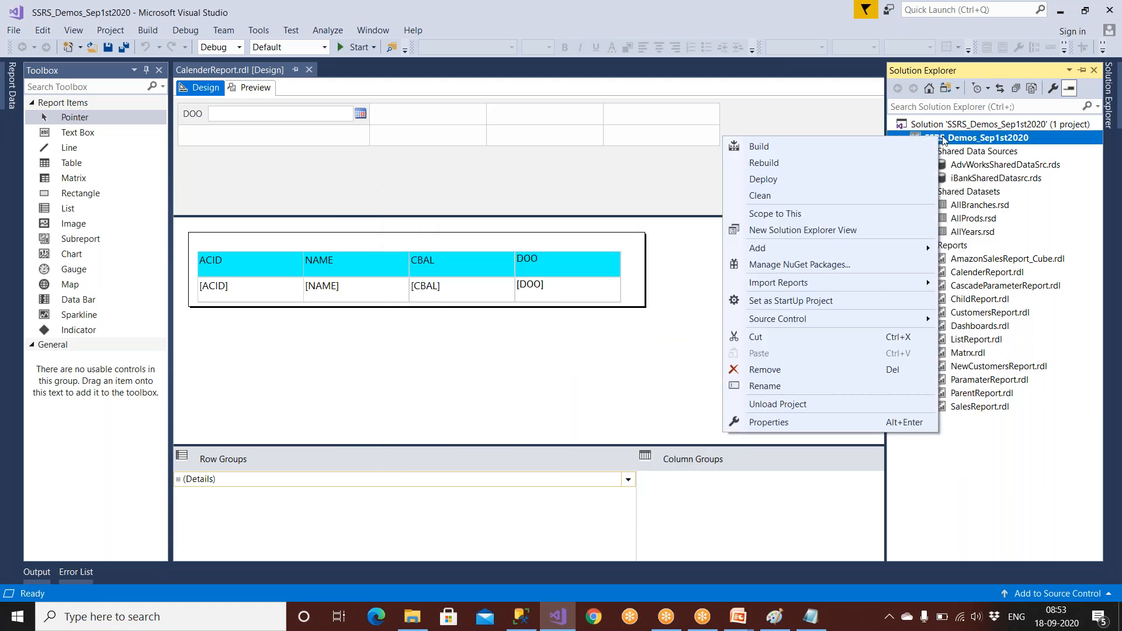
Build SSRS_Demos_Sep1st2020 and confirm 0 errors, 0 warnings, 1 project succeeded in Output.
{"action": "left_click", "coordinate": [779, 151]}
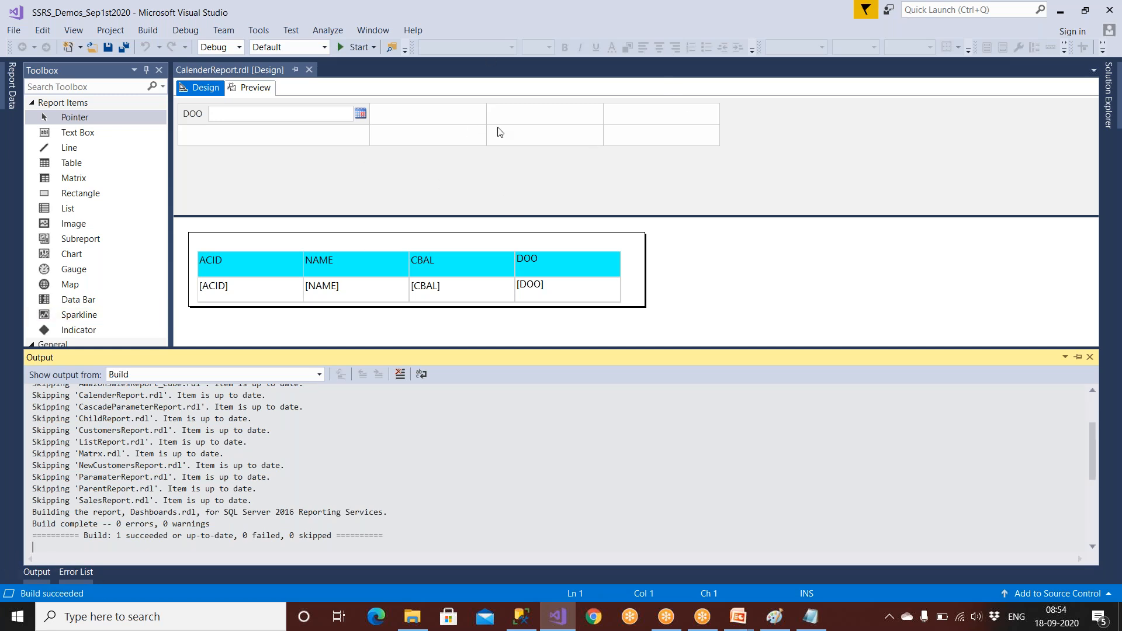
{"action": "left_click", "coordinate": [718, 39]}
{"action": "mouse_move", "coordinate": [94, 572]}
{"action": "left_mouse_down"}
{"action": "mouse_move", "coordinate": [32, 570]}
{"action": "mouse_move", "coordinate": [100, 603]}
{"action": "mouse_move", "coordinate": [120, 576]}
{"action": "mouse_move", "coordinate": [44, 544]}
{"action": "left_mouse_up"}
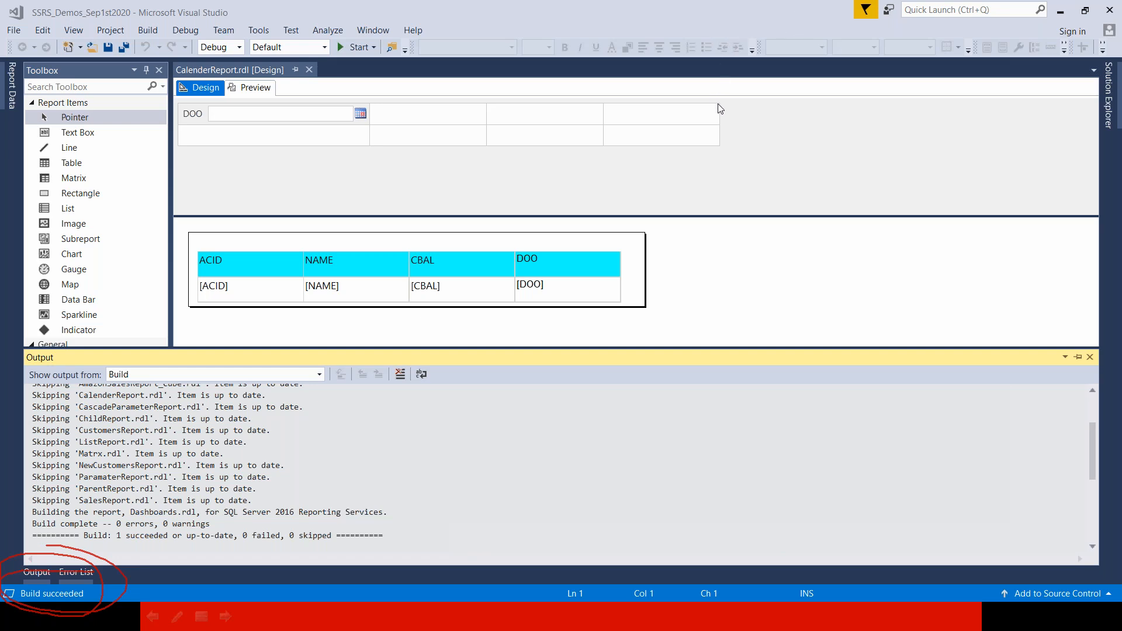
{"action": "left_click", "coordinate": [1108, 93]}
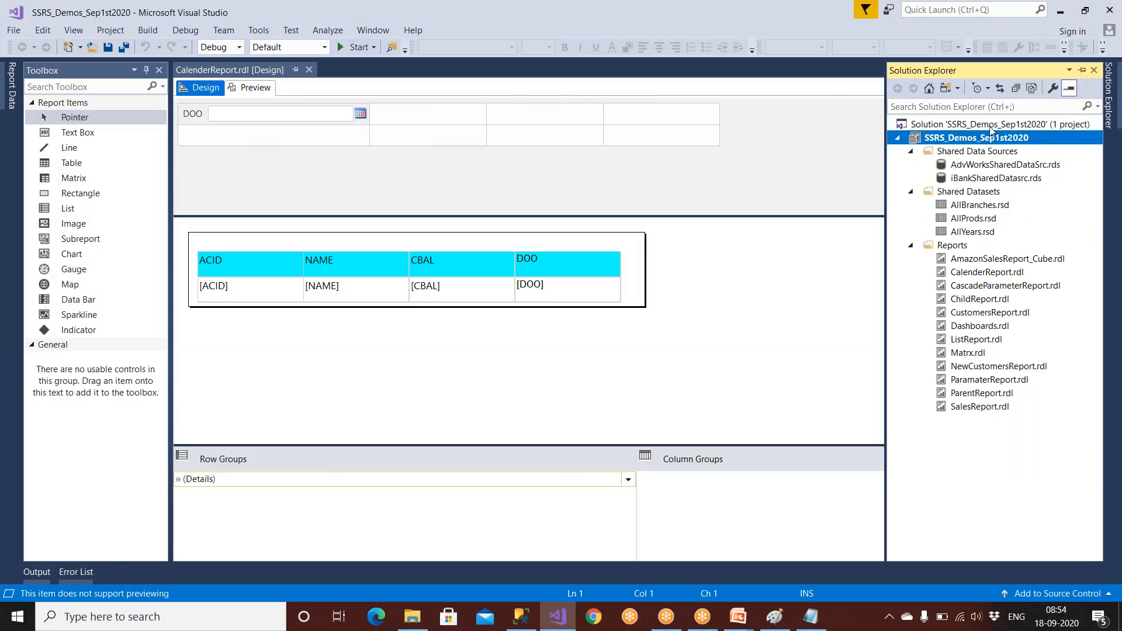
Rebuild the project until Output shows Rebuild All: 1 succeeded, 0 failed, 0 skipped.
{"action": "right_click", "coordinate": [987, 137]}
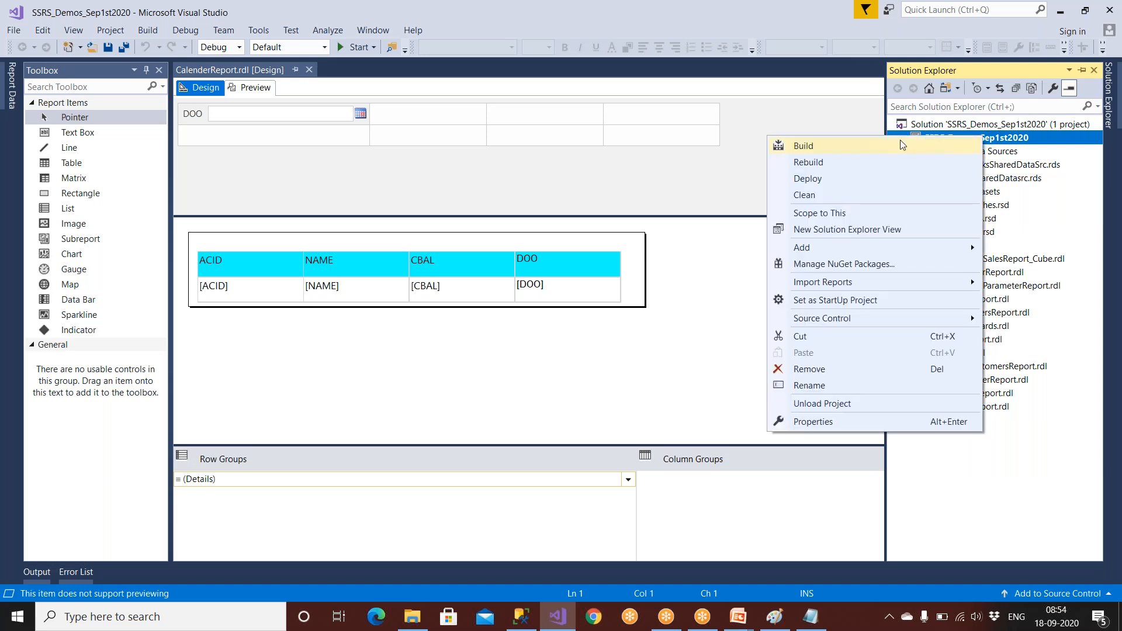
{"action": "left_click", "coordinate": [844, 164]}
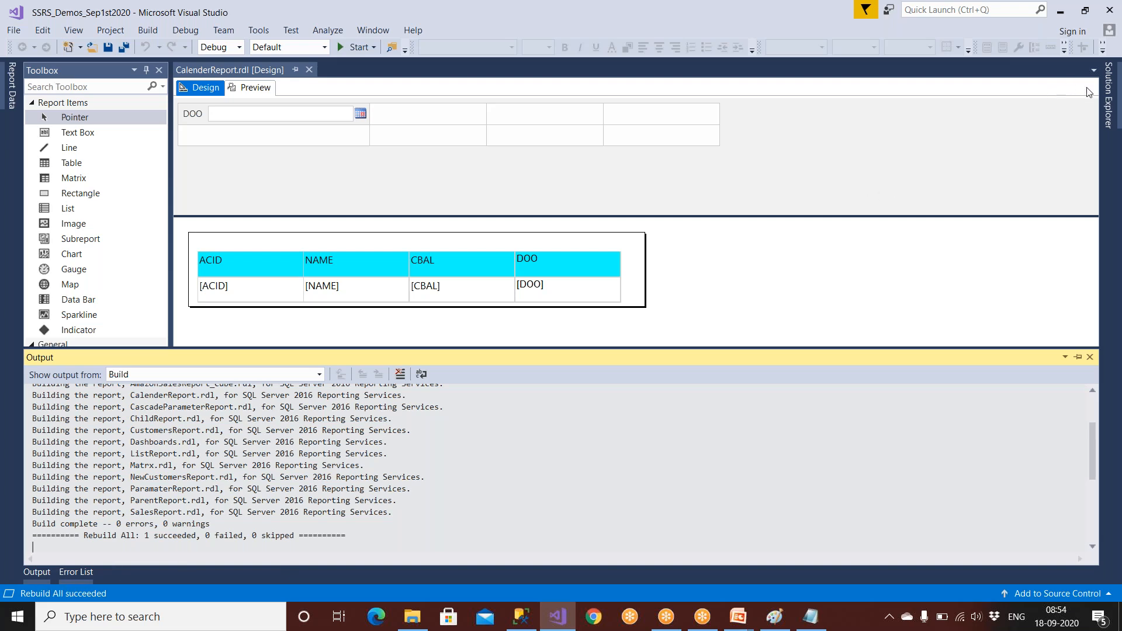
{"action": "left_click", "coordinate": [1111, 85]}
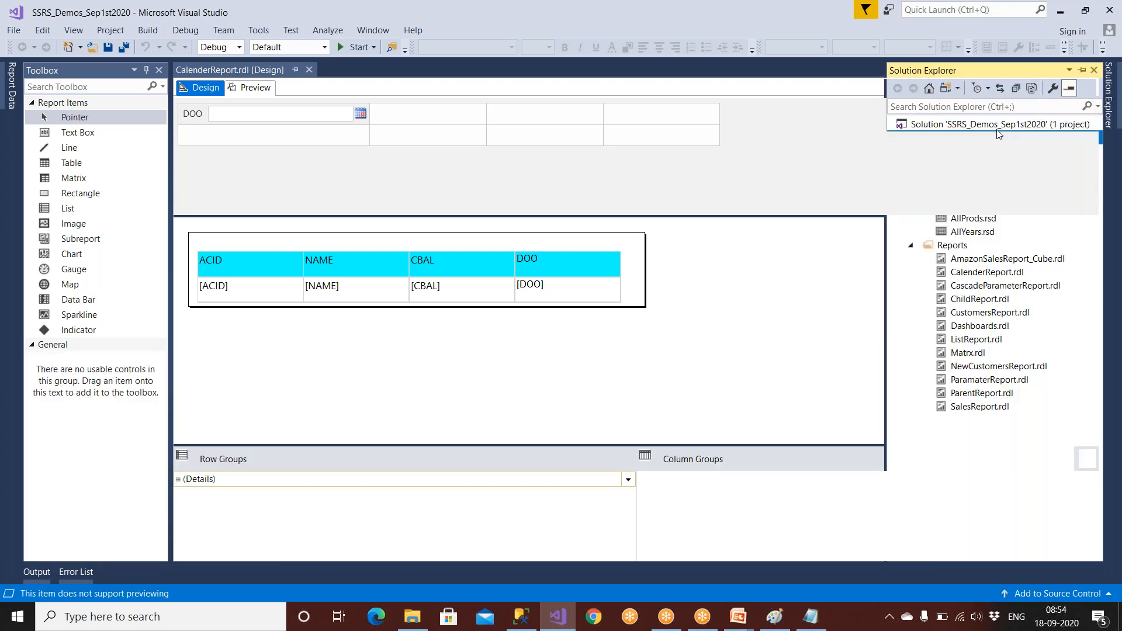
{"action": "left_click", "coordinate": [1109, 90]}
{"action": "left_click", "coordinate": [1109, 90]}
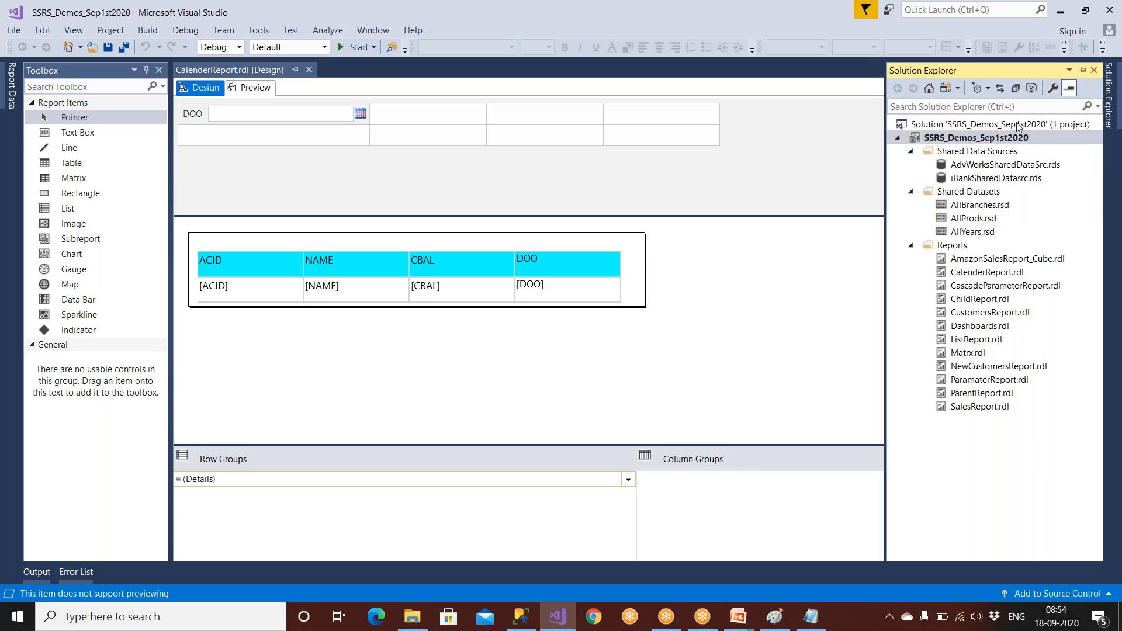
{"action": "left_click", "coordinate": [1003, 139]}
{"action": "right_click", "coordinate": [1002, 139]}
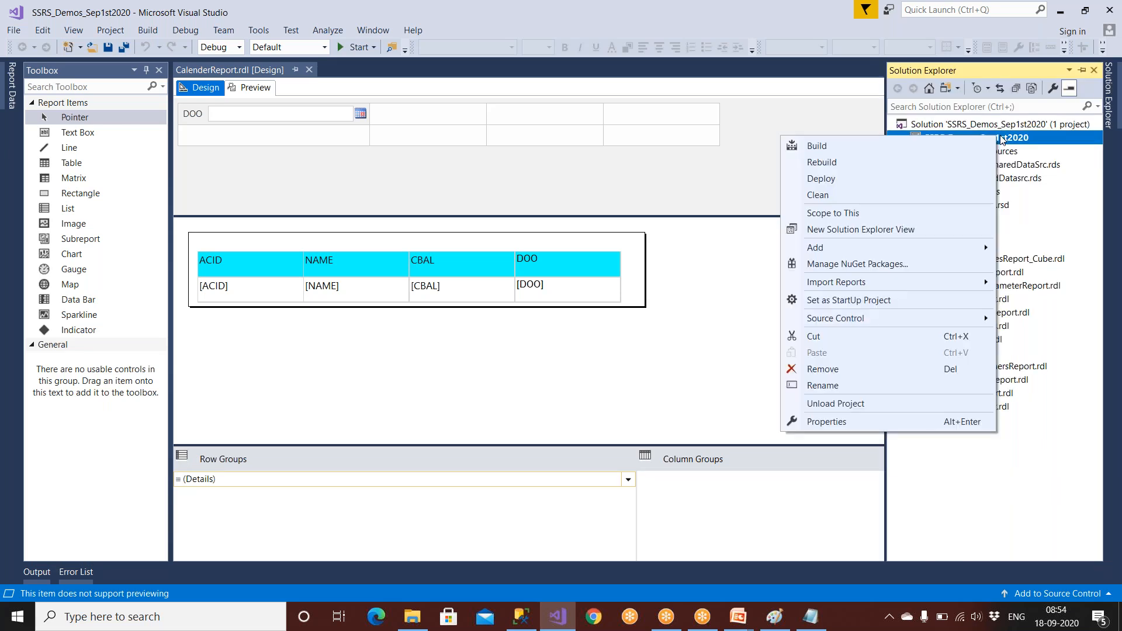
{"action": "left_click", "coordinate": [859, 182]}
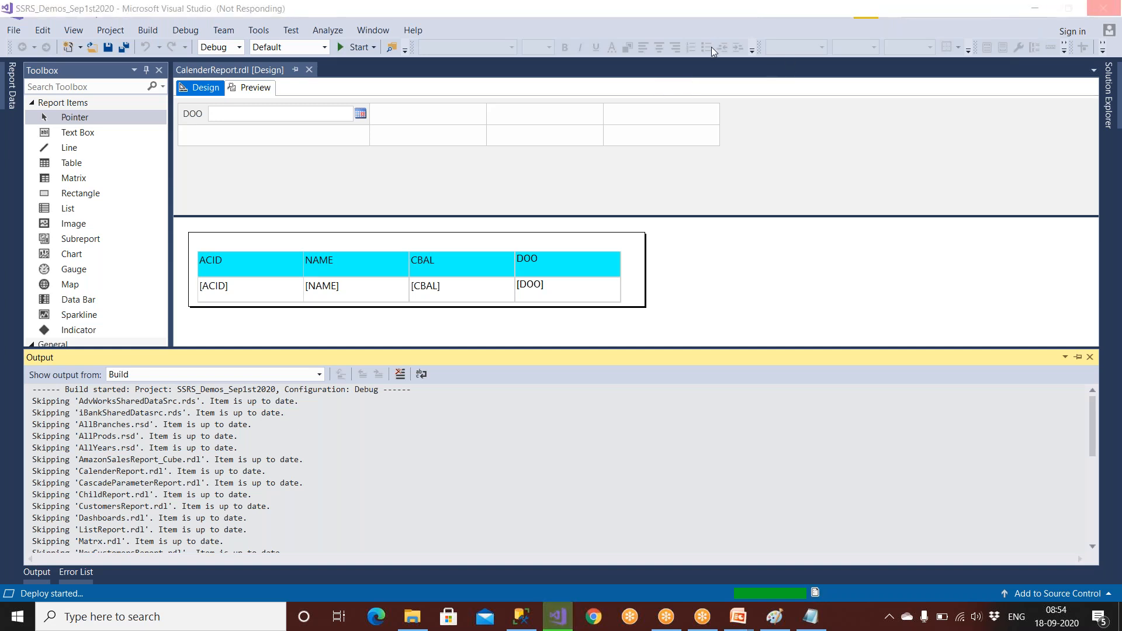
{"action": "mouse_move", "coordinate": [121, 577]}
{"action": "left_mouse_down"}
{"action": "mouse_move", "coordinate": [4, 586]}
{"action": "mouse_move", "coordinate": [128, 590]}
{"action": "mouse_move", "coordinate": [98, 567]}
{"action": "left_mouse_up"}
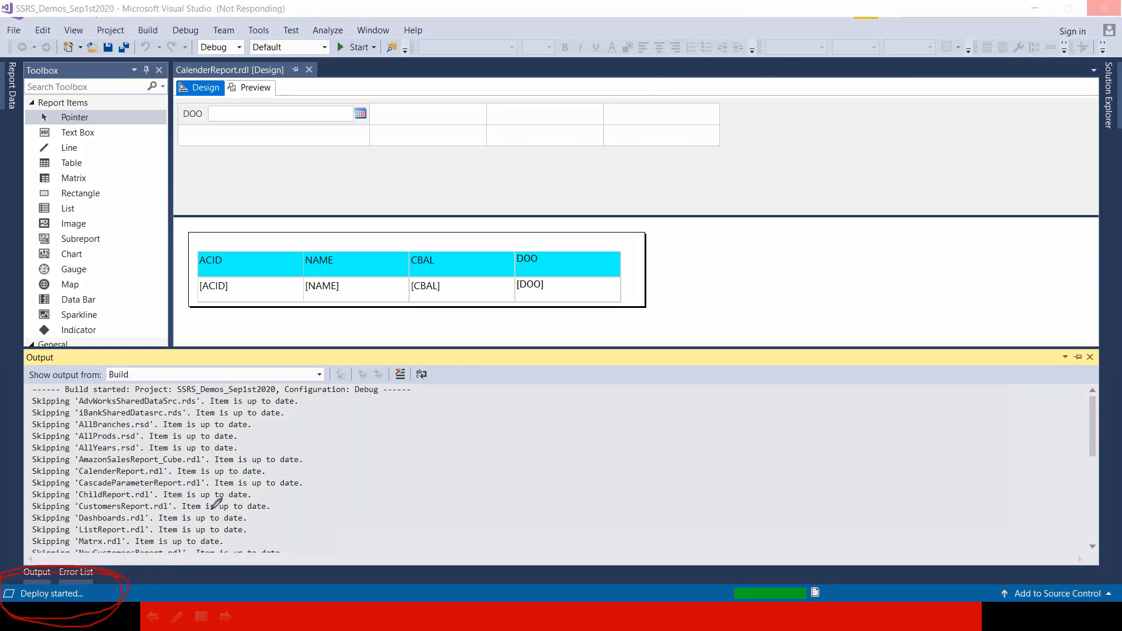
{"action": "left_click_drag", "start_coordinate": [266, 534], "coordinate": [392, 446]}
{"action": "left_click_drag", "start_coordinate": [294, 547], "coordinate": [368, 471]}
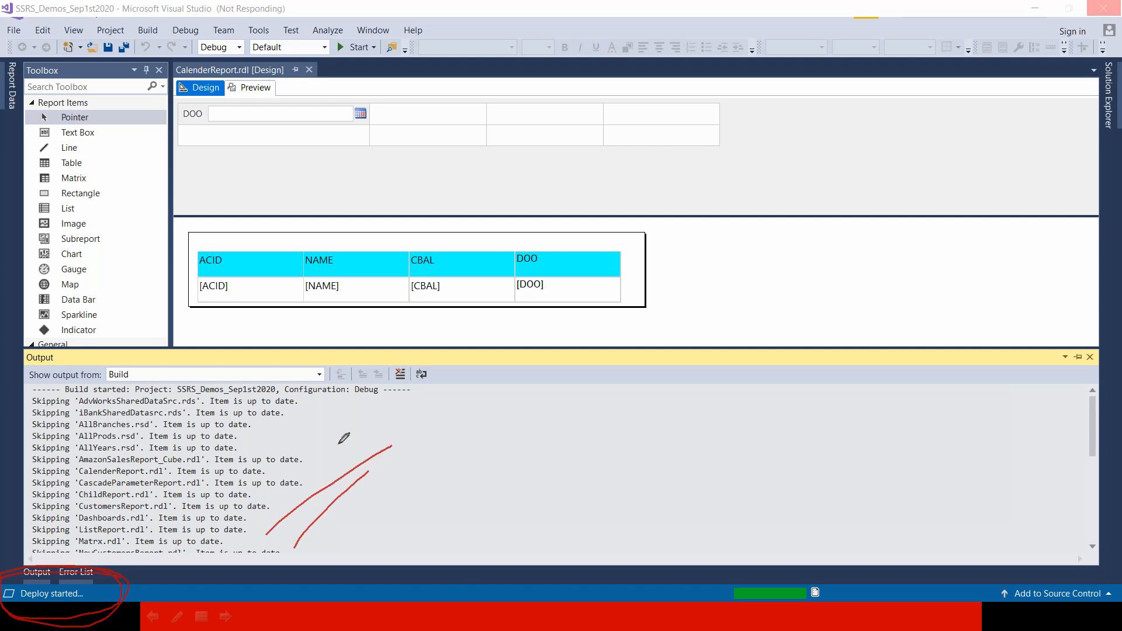
{"action": "left_click_drag", "start_coordinate": [324, 399], "coordinate": [331, 523]}
{"action": "mouse_move", "coordinate": [332, 421]}
{"action": "left_mouse_down"}
{"action": "mouse_move", "coordinate": [347, 529]}
{"action": "mouse_move", "coordinate": [368, 515]}
{"action": "left_mouse_up"}
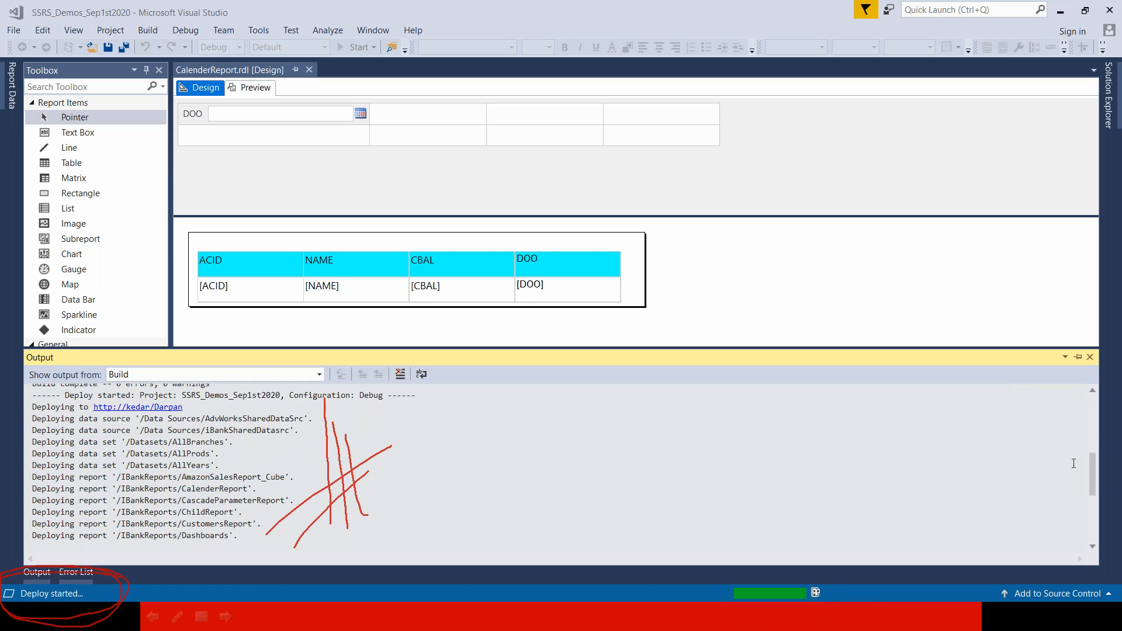
Highlight the ListReport, Matrx and ParamaterReport lines in the deploy log.
{"action": "mouse_move", "coordinate": [1092, 486]}
{"action": "left_mouse_down"}
{"action": "mouse_move", "coordinate": [1092, 525]}
{"action": "mouse_move", "coordinate": [1092, 503]}
{"action": "left_mouse_up"}
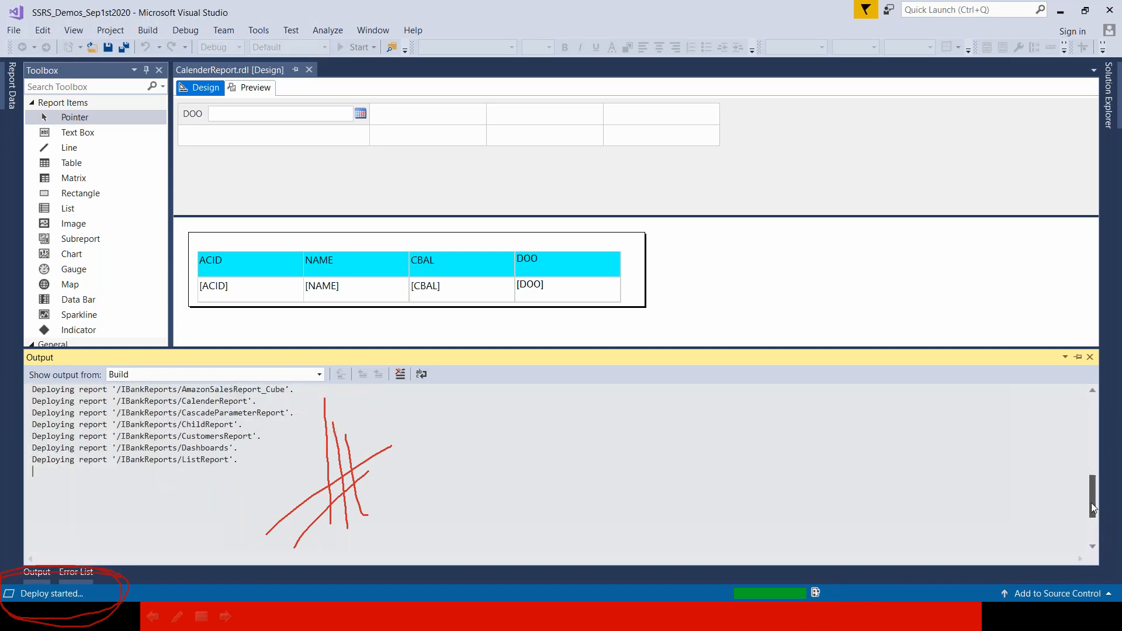
{"action": "left_click_drag", "start_coordinate": [182, 459], "coordinate": [260, 469]}
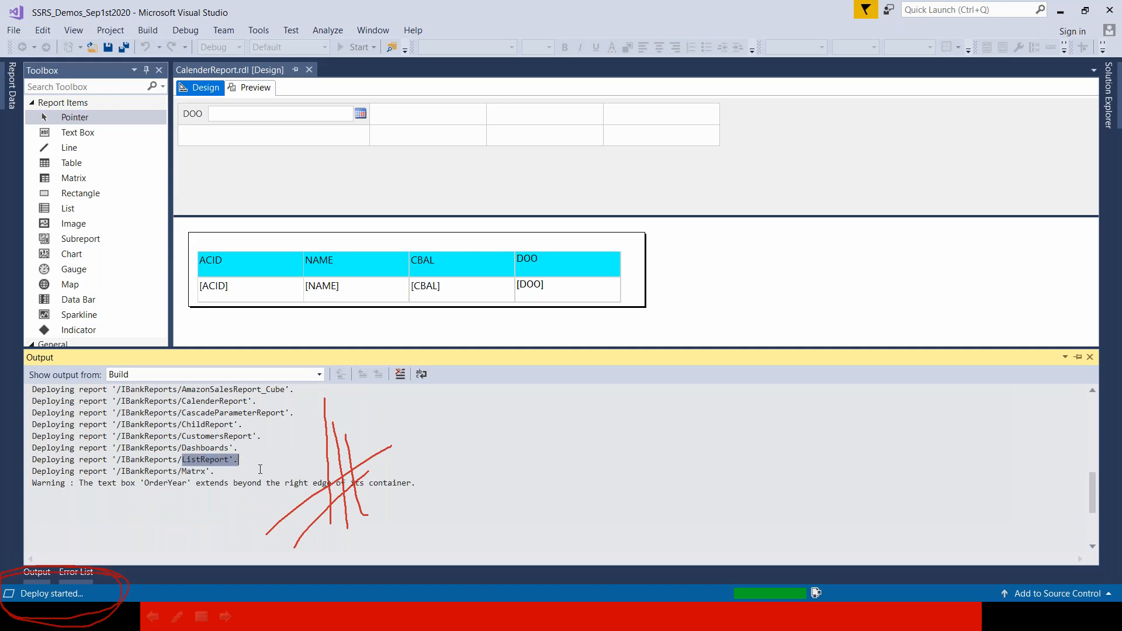
{"action": "left_click_drag", "start_coordinate": [191, 470], "coordinate": [280, 483]}
{"action": "left_click_drag", "start_coordinate": [253, 529], "coordinate": [173, 529]}
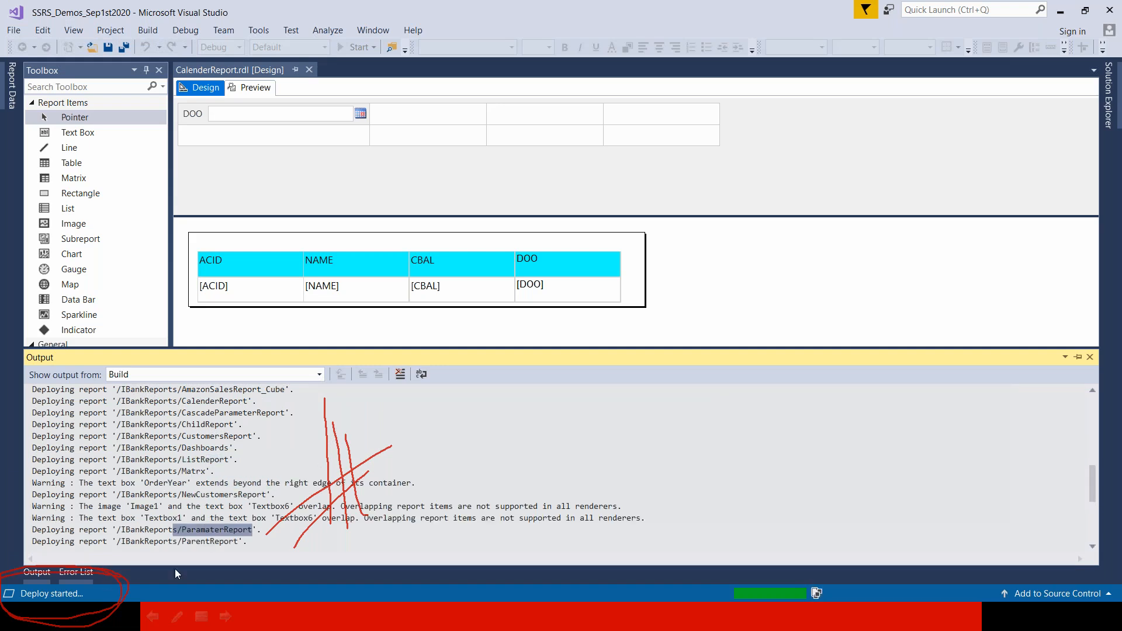
{"action": "scroll", "coordinate": [218, 548], "scroll_direction": "down", "scroll_amount": 2}
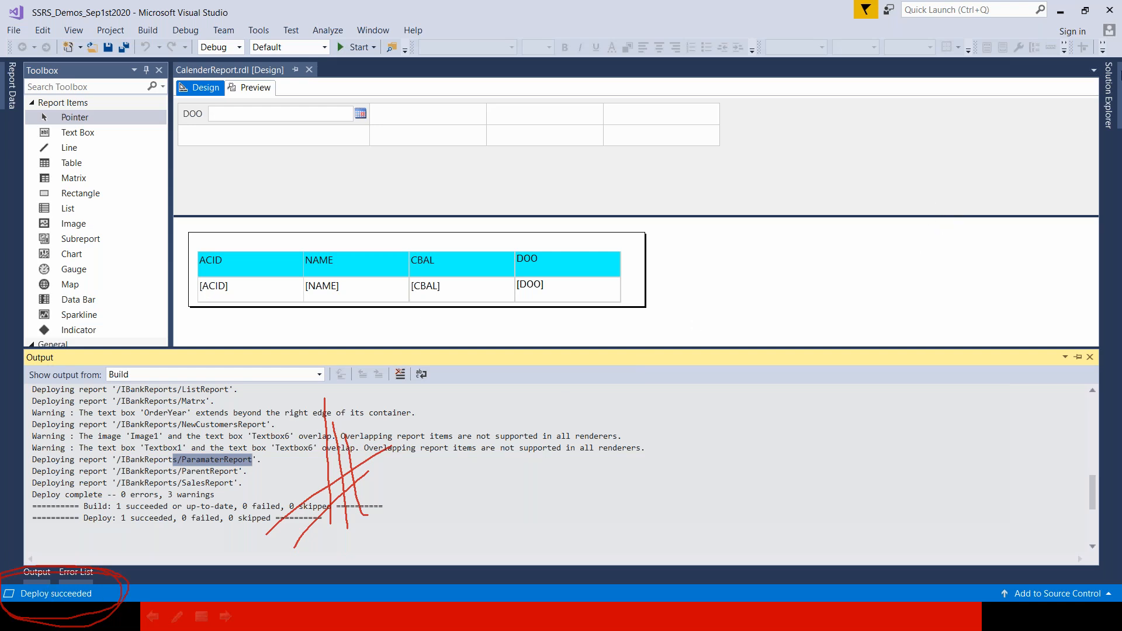
Reopen the project's actions without choosing one, then switch to the web browser.
{"action": "left_click", "coordinate": [1108, 94]}
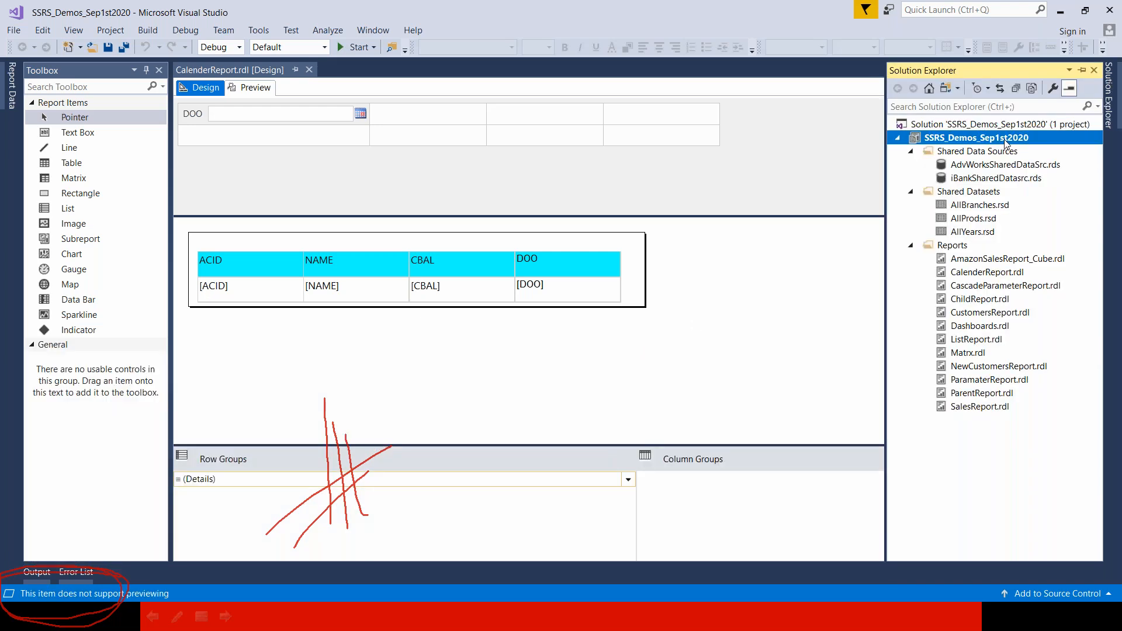
{"action": "right_click", "coordinate": [1005, 143]}
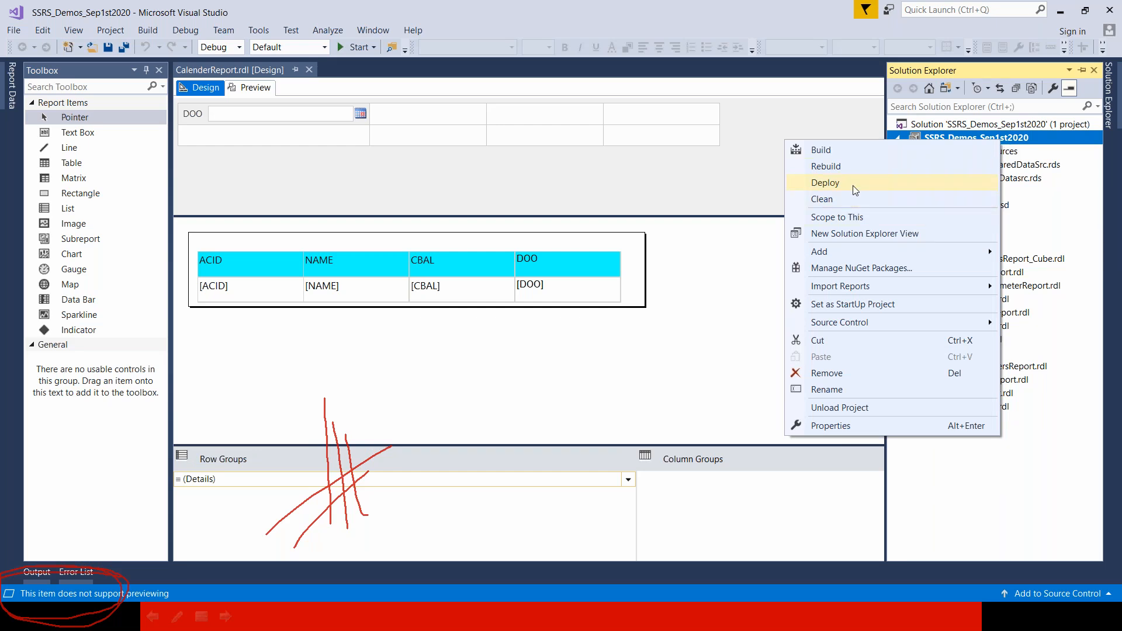
{"action": "left_click", "coordinate": [490, 479]}
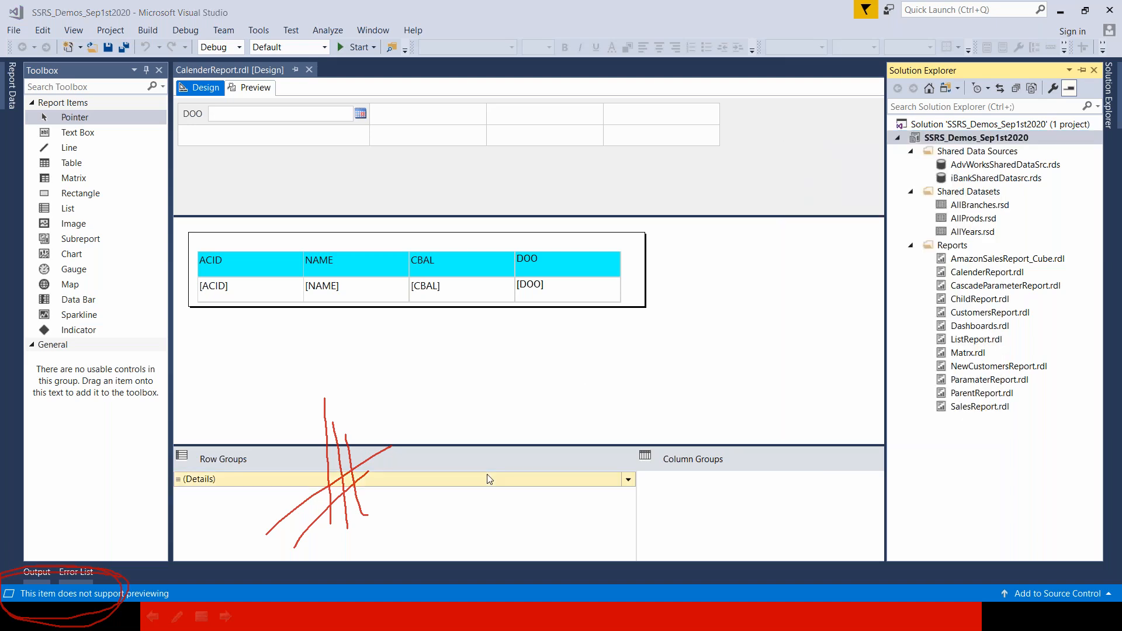
{"action": "key", "text": "super"}
{"action": "left_click", "coordinate": [598, 619]}
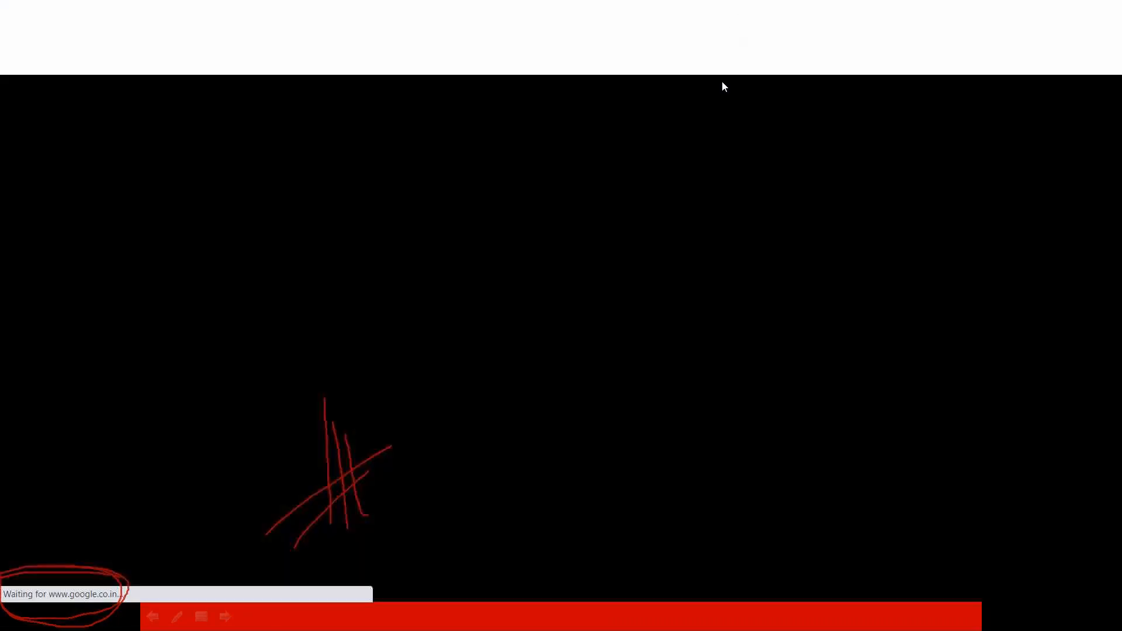
{"action": "left_click", "coordinate": [717, 106]}
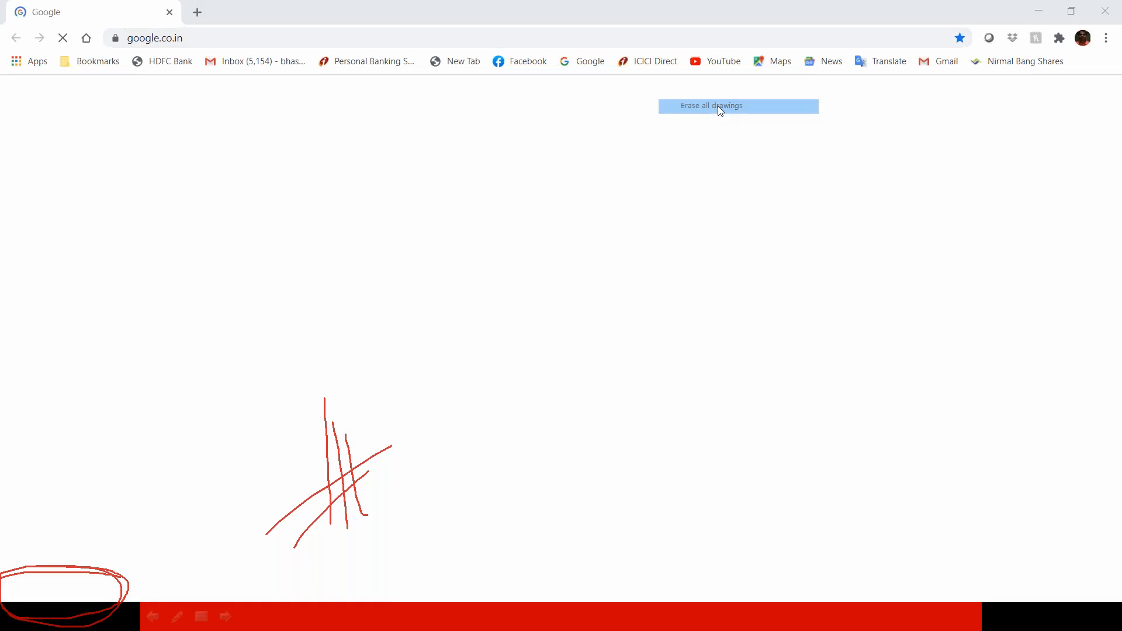
{"action": "left_click", "coordinate": [207, 39]}
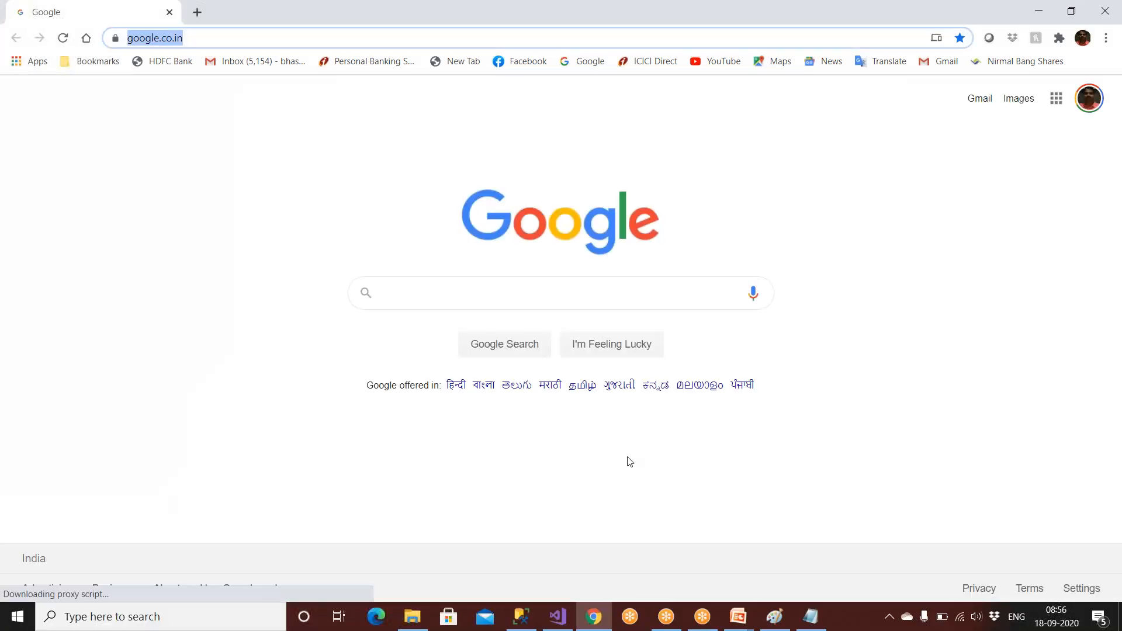
{"action": "left_click", "coordinate": [811, 618]}
{"action": "left_click", "coordinate": [194, 126]}
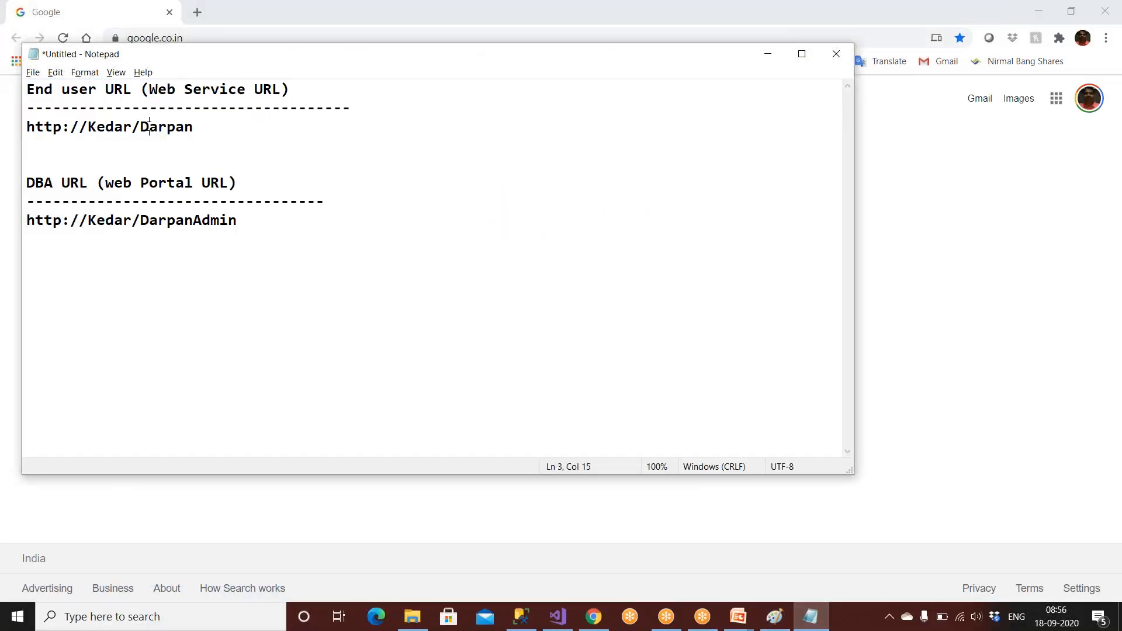
{"action": "left_click_drag", "start_coordinate": [194, 127], "coordinate": [14, 120]}
{"action": "right_click", "coordinate": [49, 125]}
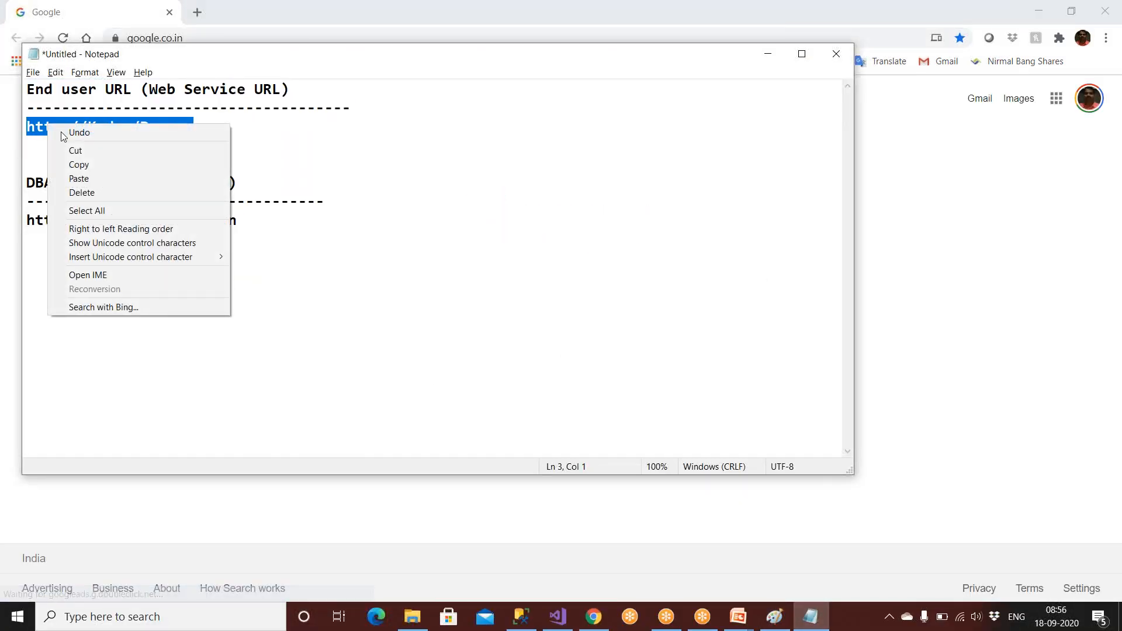
{"action": "left_click", "coordinate": [76, 165]}
{"action": "left_click", "coordinate": [190, 39]}
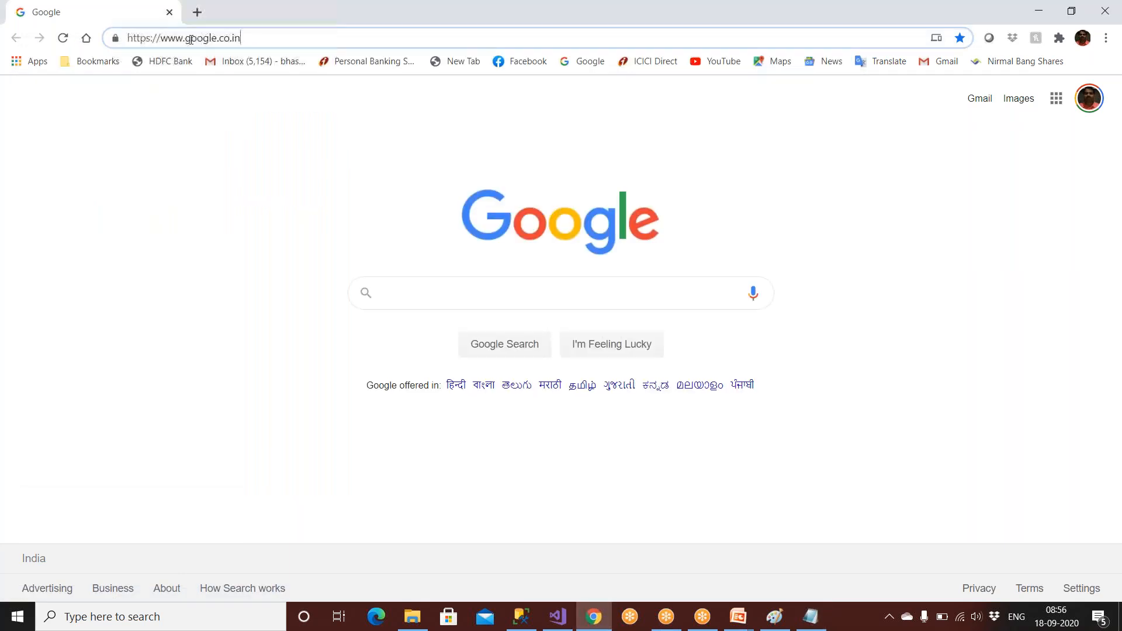
{"action": "left_click_drag", "start_coordinate": [246, 39], "coordinate": [125, 38]}
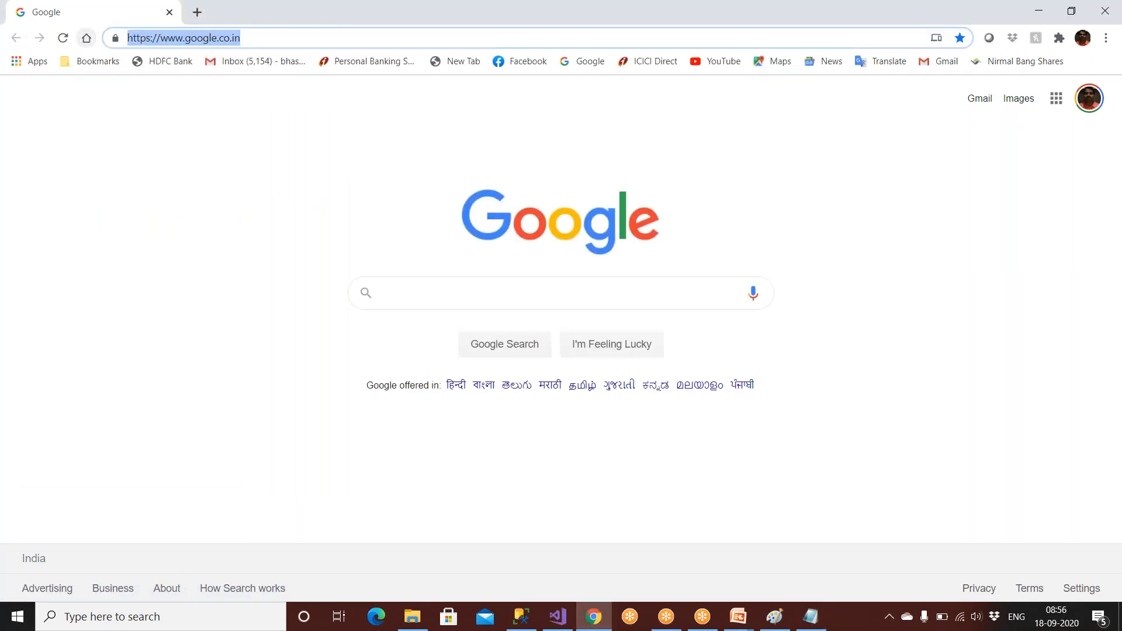
{"action": "key", "text": "ctrl+v"}
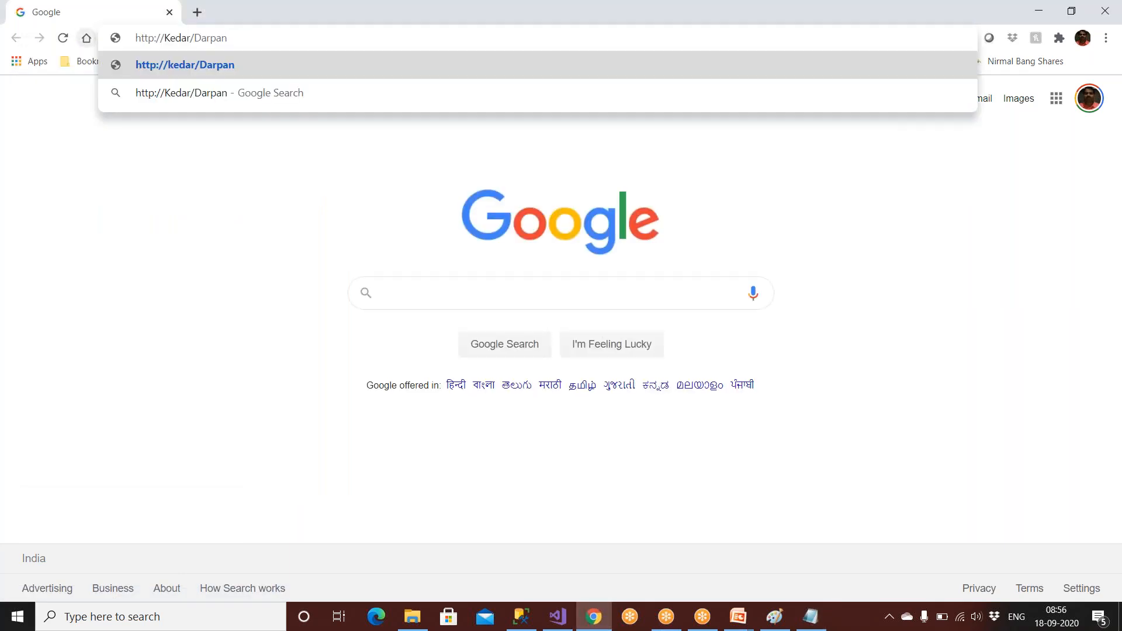
{"action": "key", "text": "Return"}
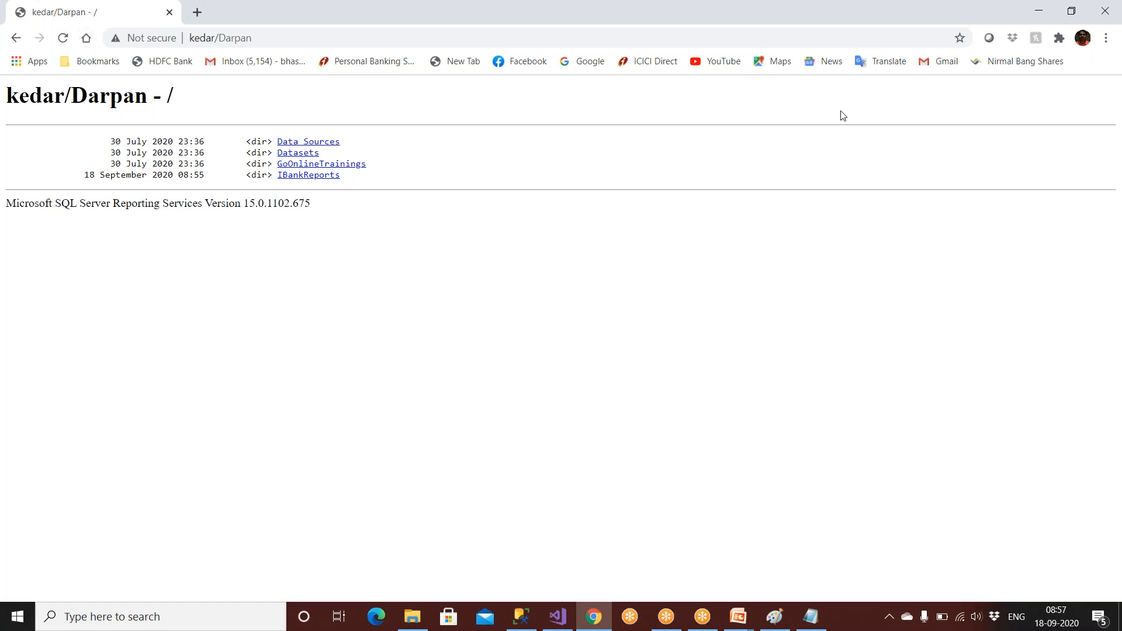
Render SalesReport from IBankReports, view its export formats, then return to the report list.
{"action": "left_click", "coordinate": [310, 177]}
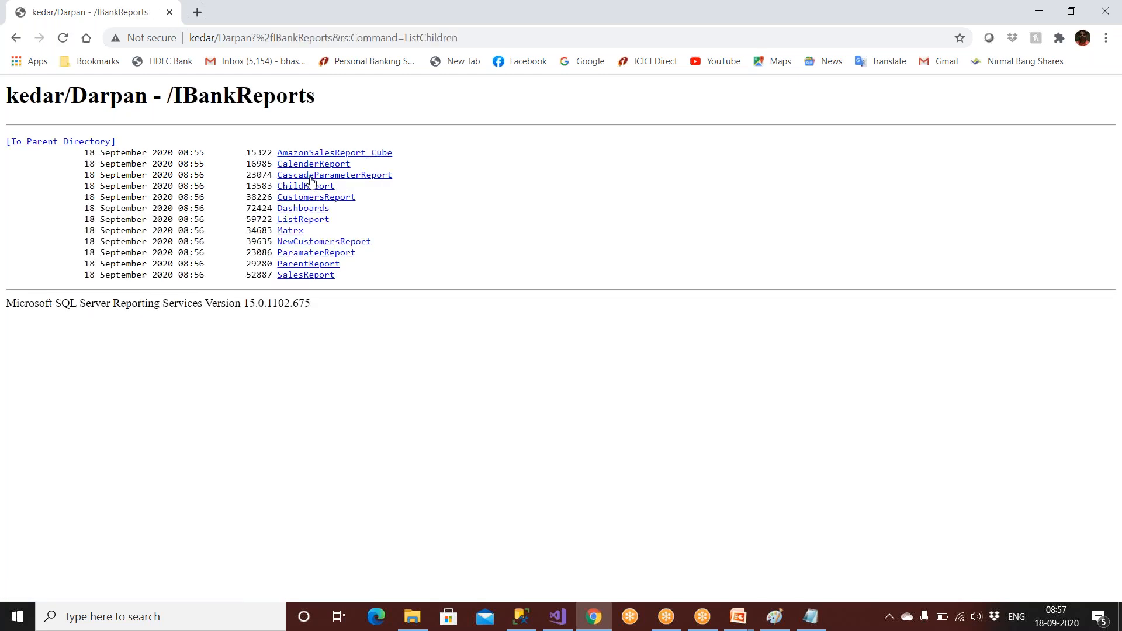
{"action": "left_click", "coordinate": [318, 279]}
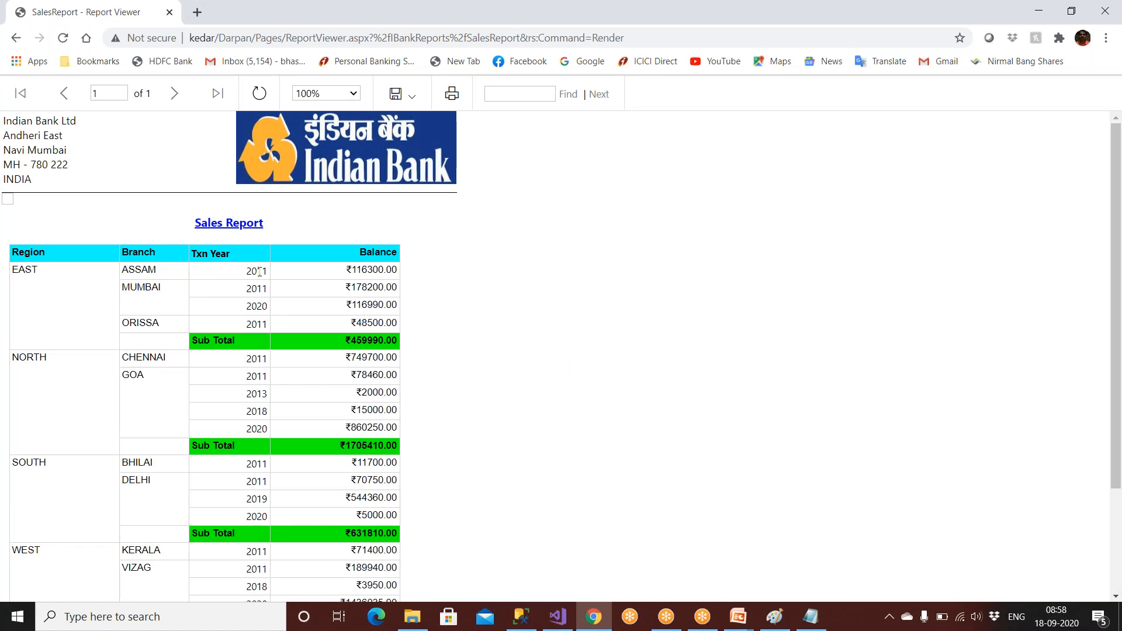
{"action": "left_click", "coordinate": [417, 98]}
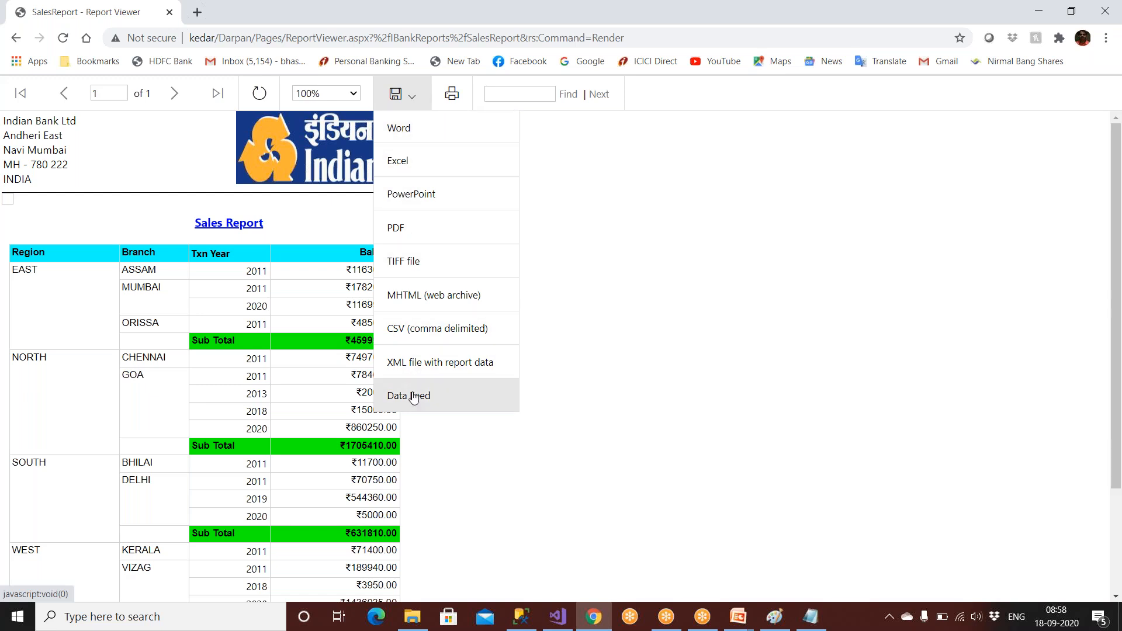
{"action": "left_click", "coordinate": [176, 94]}
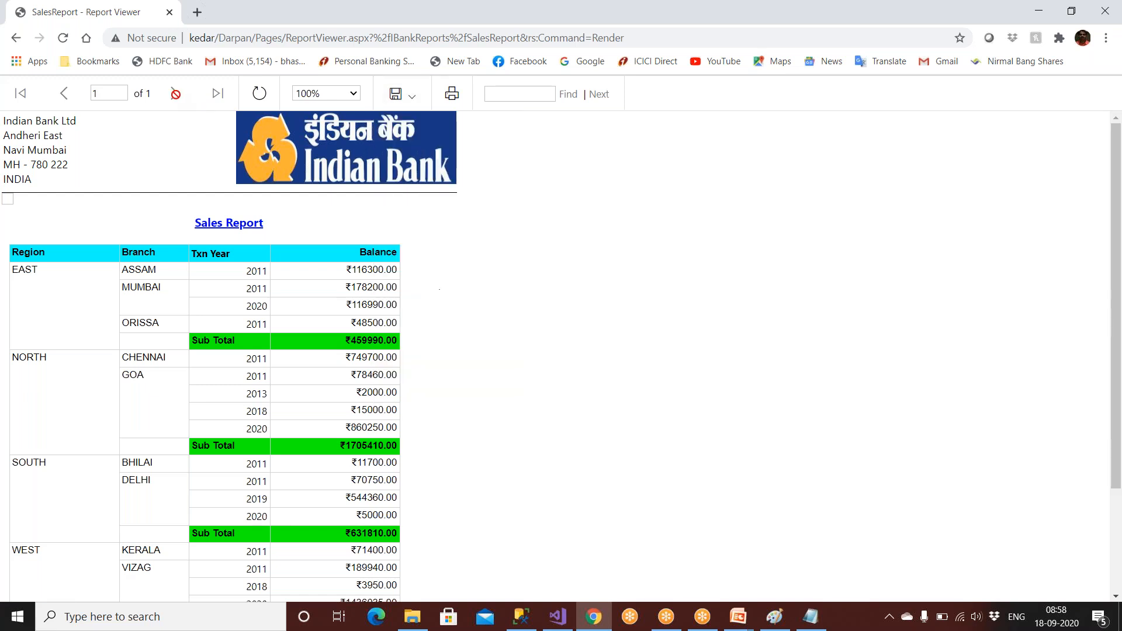
{"action": "left_click", "coordinate": [16, 38]}
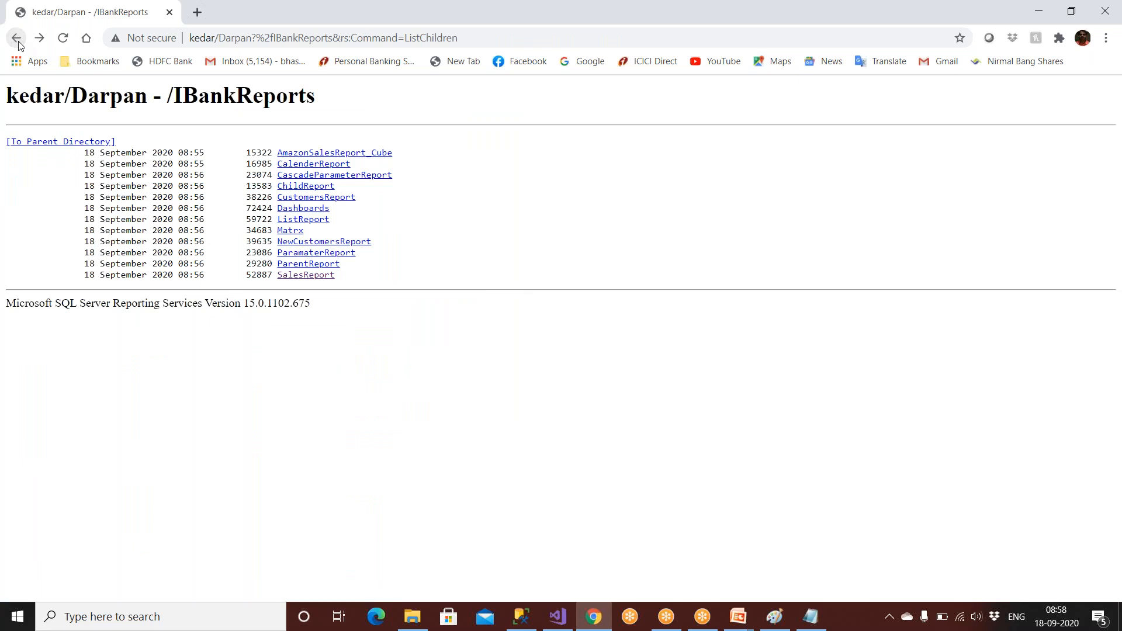
Open CustomersReport, jump to branches BR2, BR4, BR6 and BR9, then open Dashboards.
{"action": "left_click", "coordinate": [311, 202]}
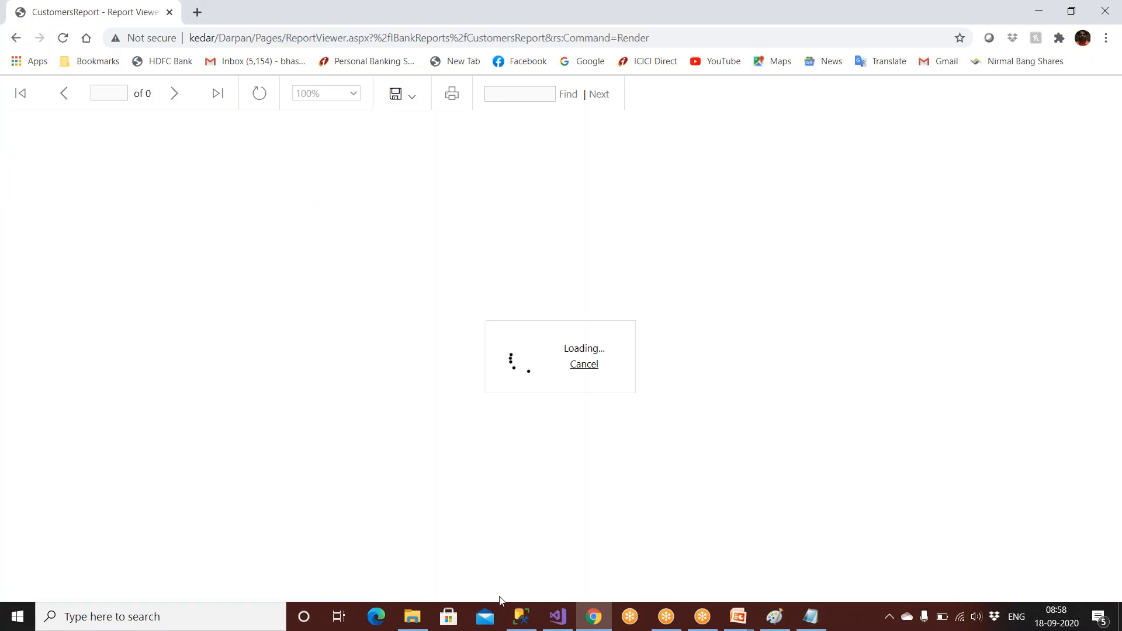
{"action": "left_click", "coordinate": [557, 620]}
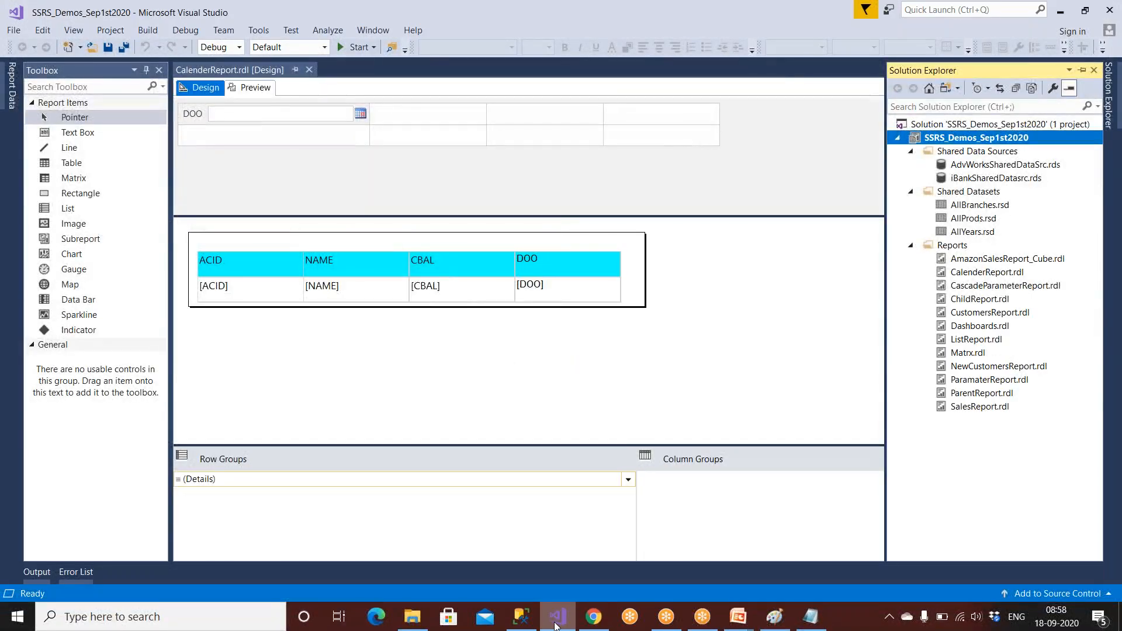
{"action": "left_click", "coordinate": [593, 618]}
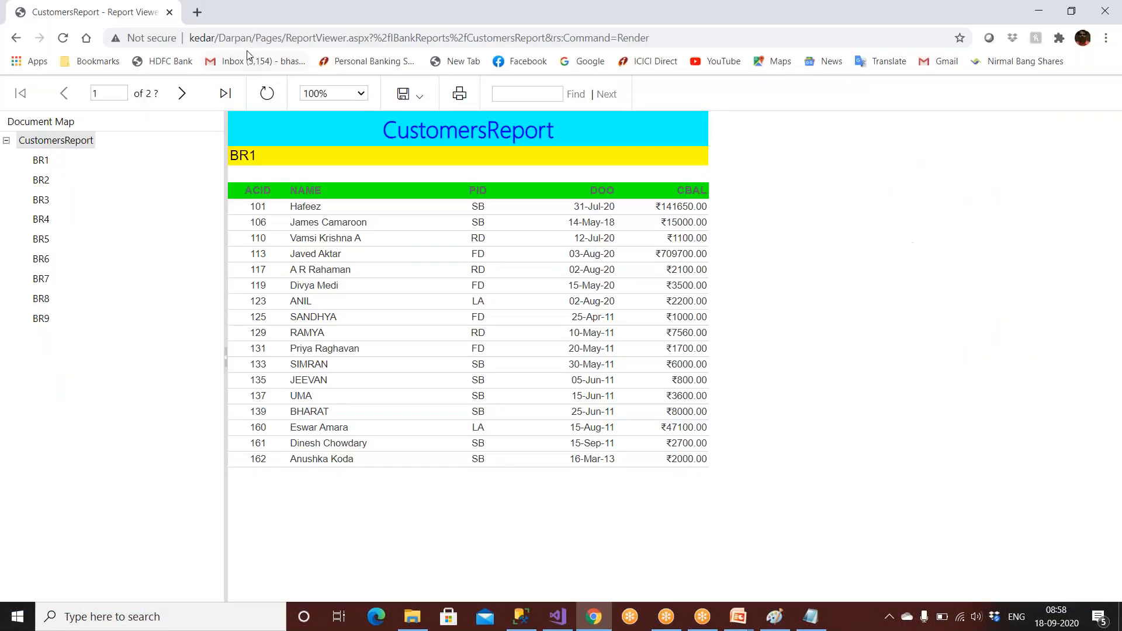
{"action": "left_click", "coordinate": [39, 180]}
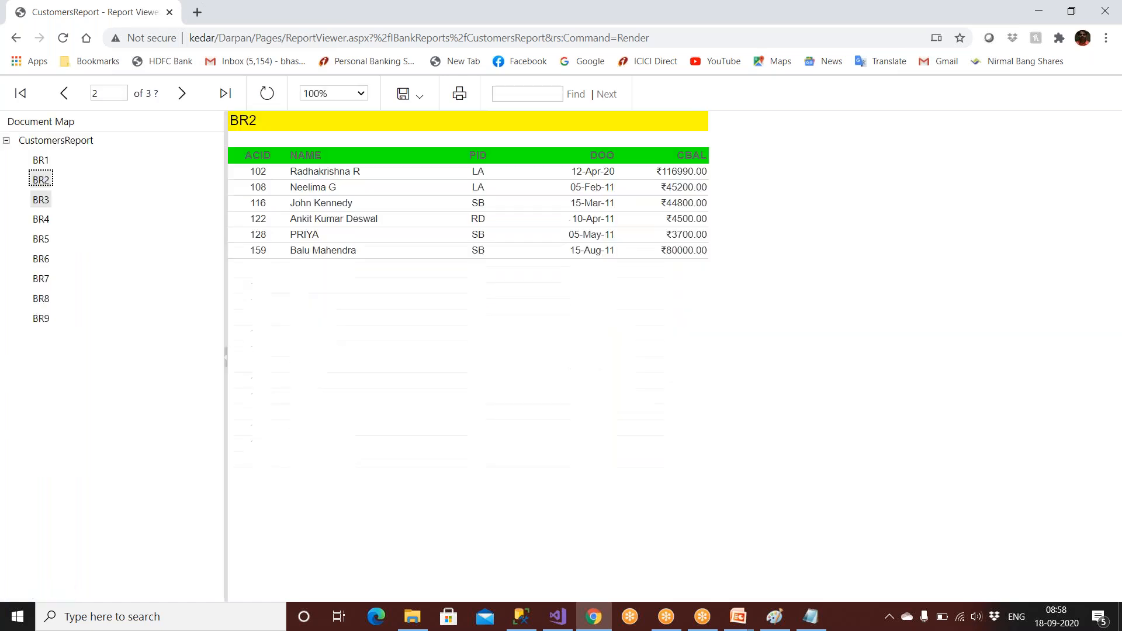
{"action": "left_click", "coordinate": [42, 222]}
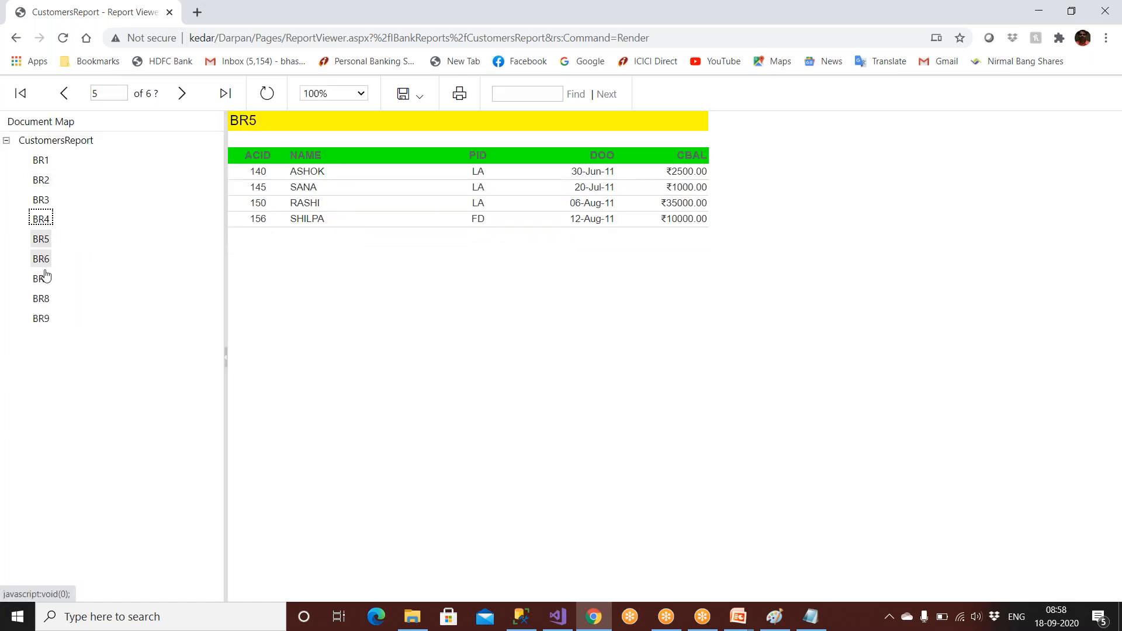
{"action": "left_click", "coordinate": [46, 263]}
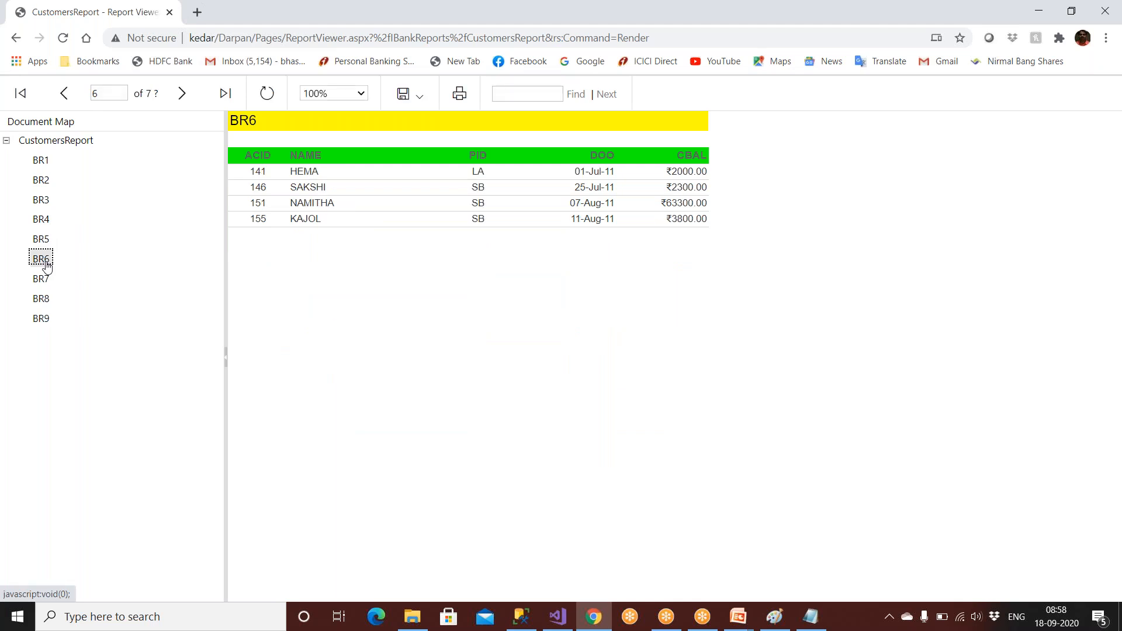
{"action": "left_click", "coordinate": [39, 325]}
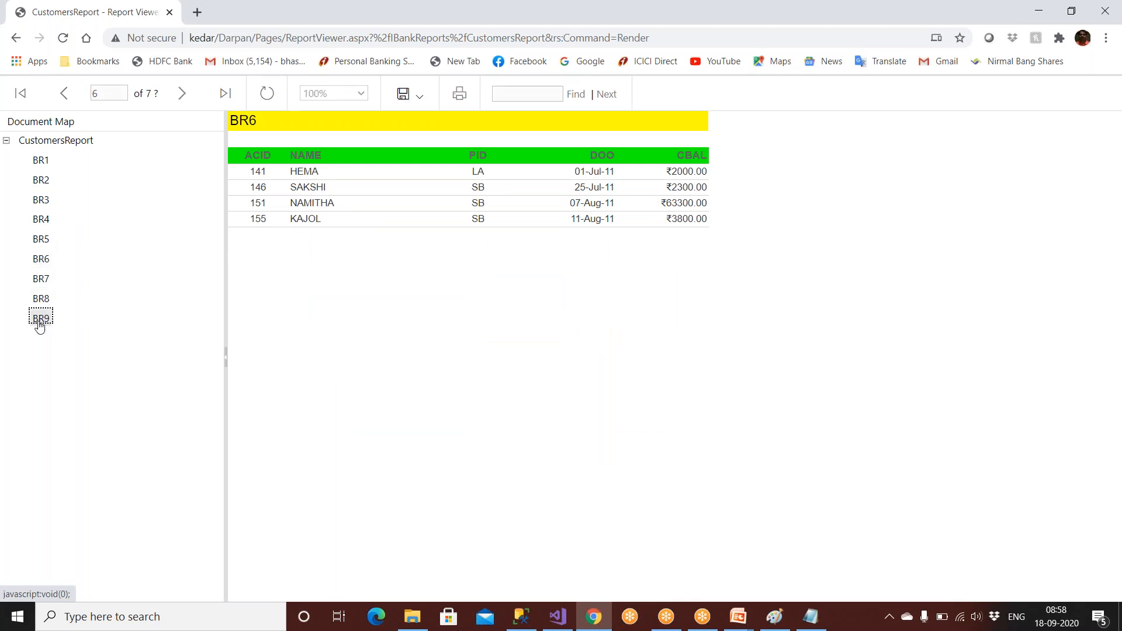
{"action": "left_click", "coordinate": [15, 38]}
{"action": "left_click", "coordinate": [307, 209]}
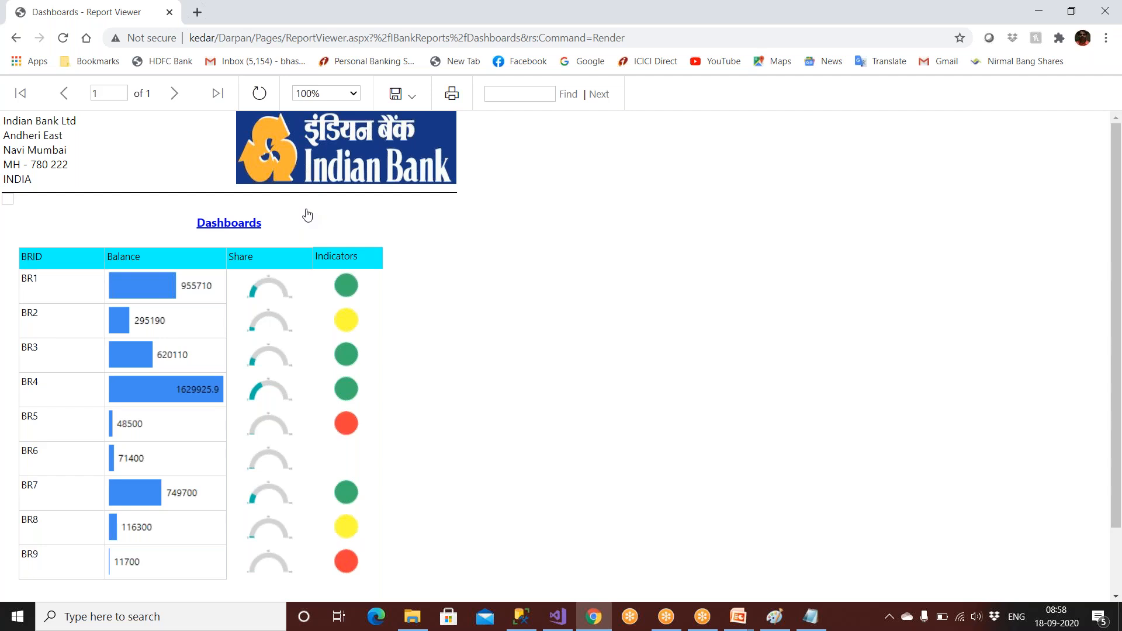
{"action": "left_click", "coordinate": [643, 42]}
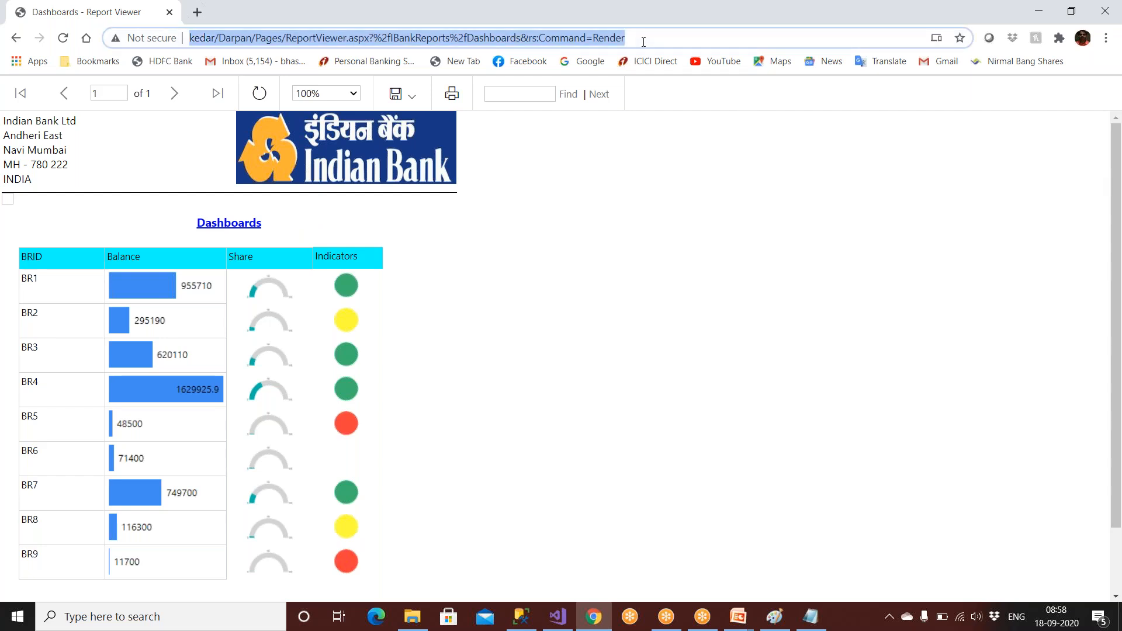
{"action": "left_click", "coordinate": [197, 12]}
{"action": "type", "text": "g"}
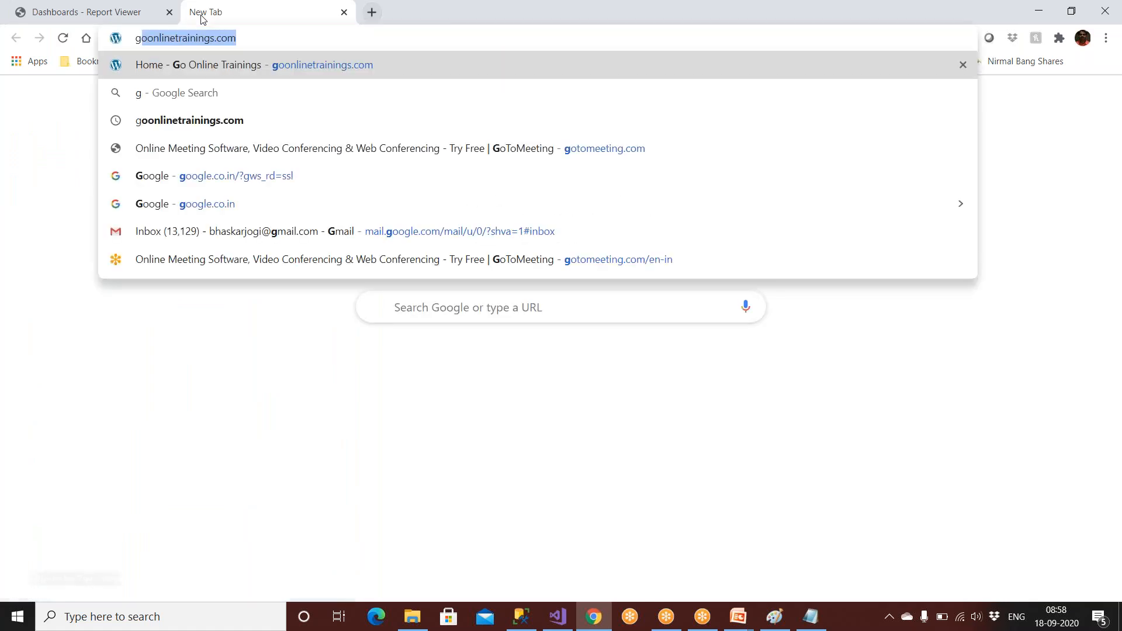
{"action": "key", "text": "Return"}
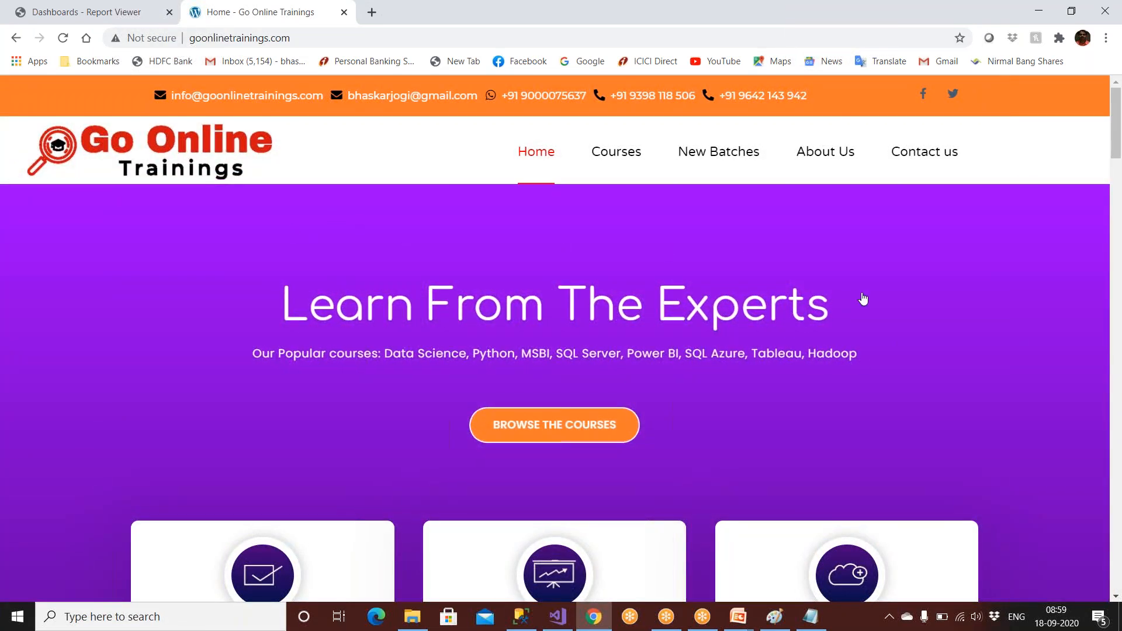
{"action": "left_click", "coordinate": [122, 14]}
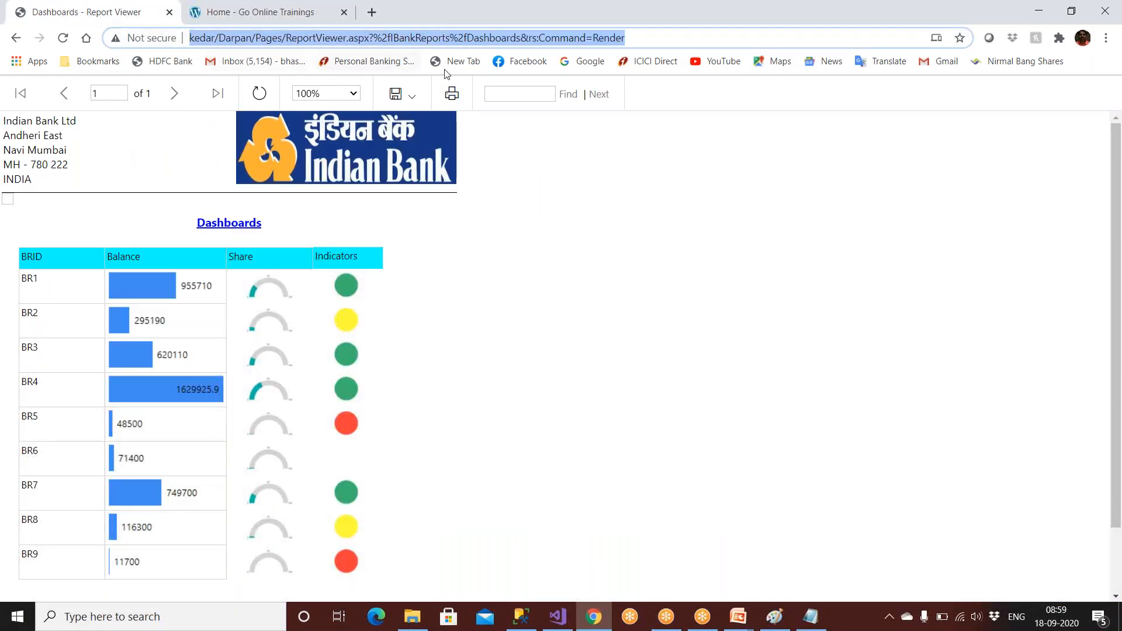
{"action": "left_click", "coordinate": [281, 14]}
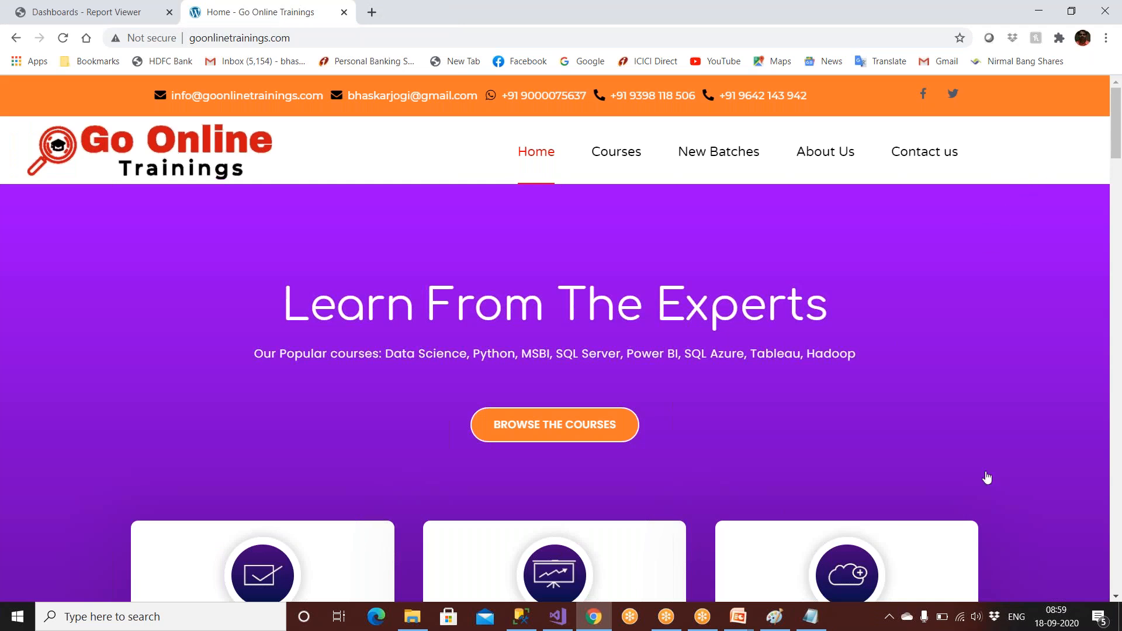
{"action": "left_click", "coordinate": [132, 15]}
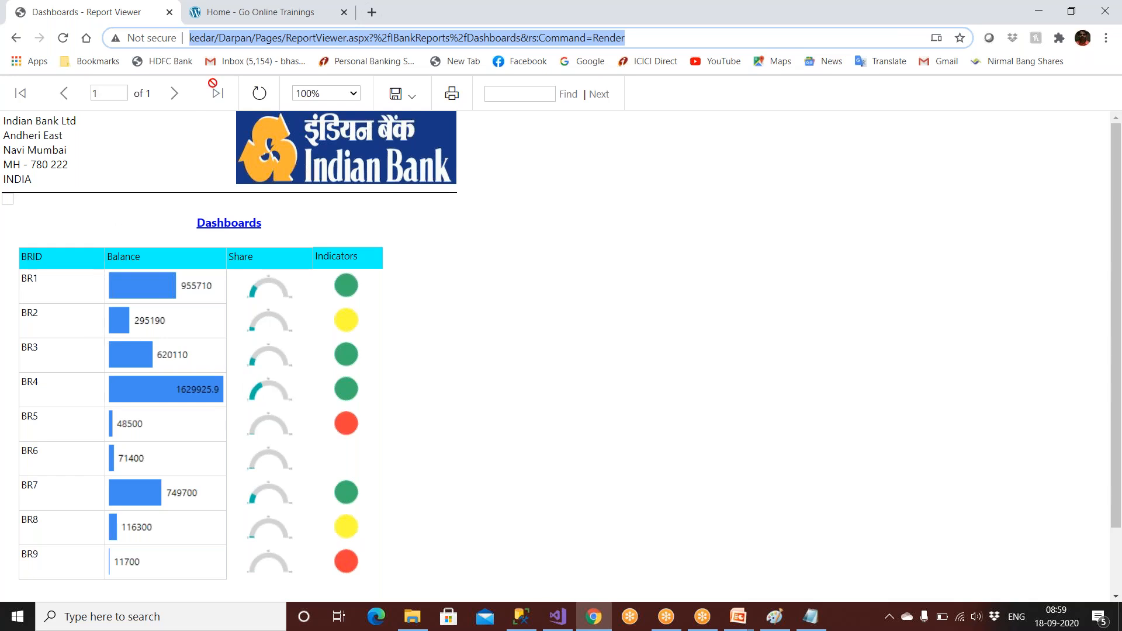
{"action": "left_click", "coordinate": [240, 20]}
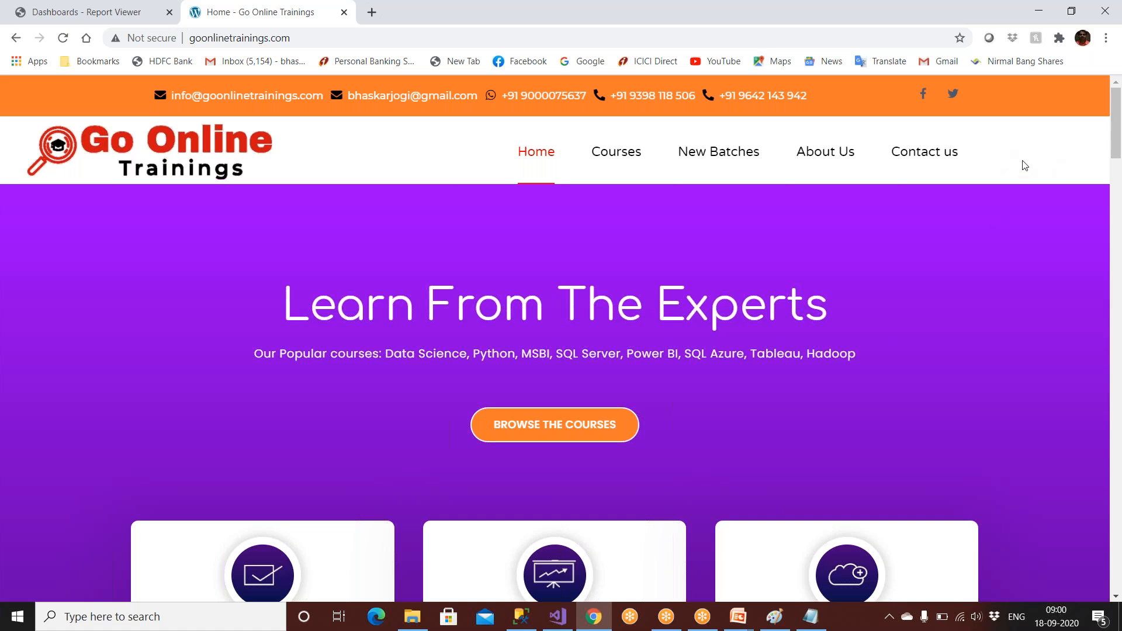
{"action": "left_click", "coordinate": [108, 12]}
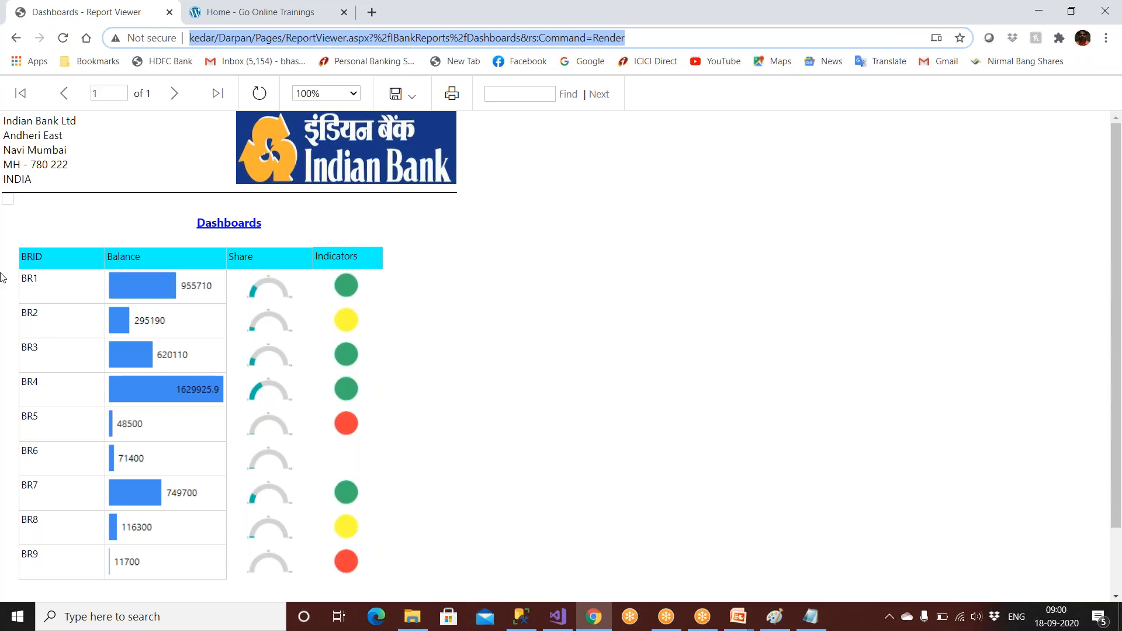
Run ChildReport with BRID Br2, then go back and open ListReport.
{"action": "left_click", "coordinate": [16, 38]}
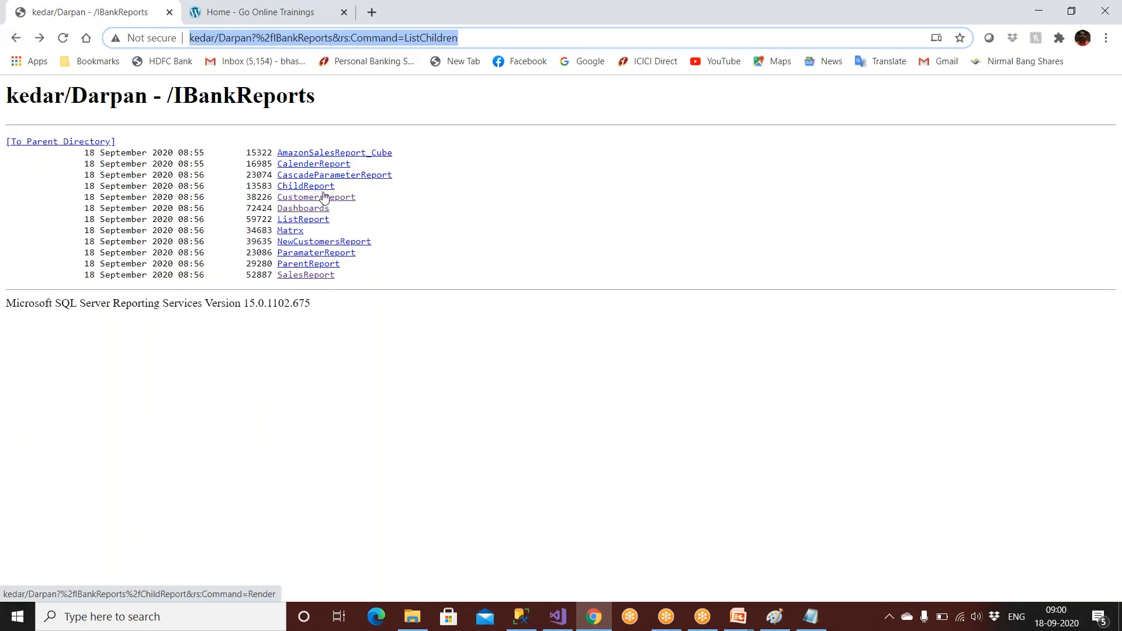
{"action": "left_click", "coordinate": [306, 187]}
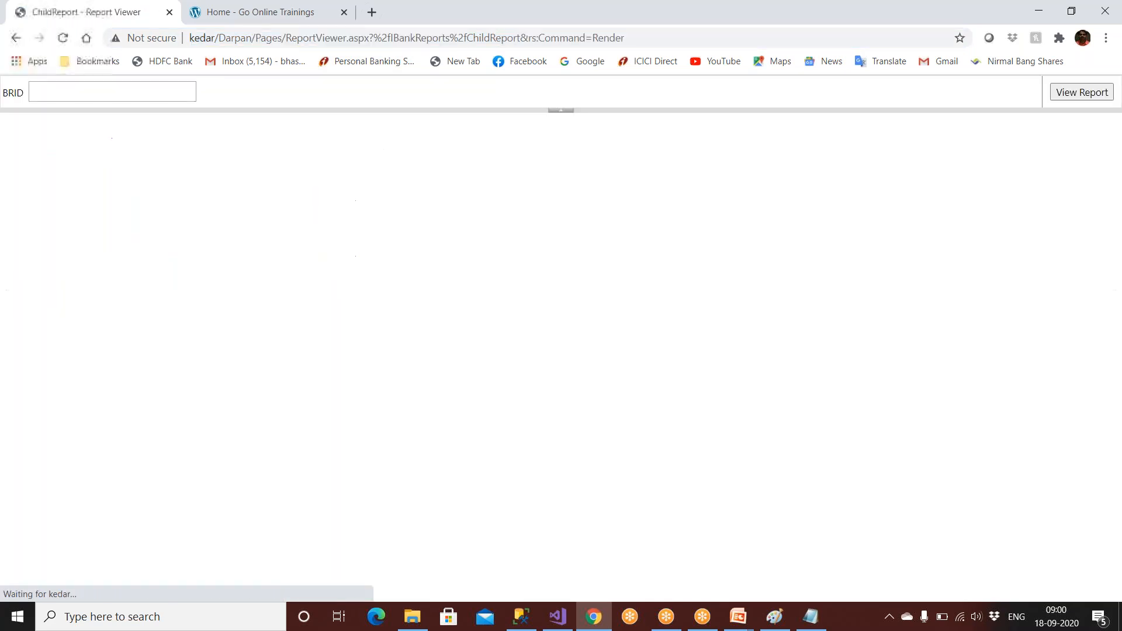
{"action": "left_click", "coordinate": [115, 94]}
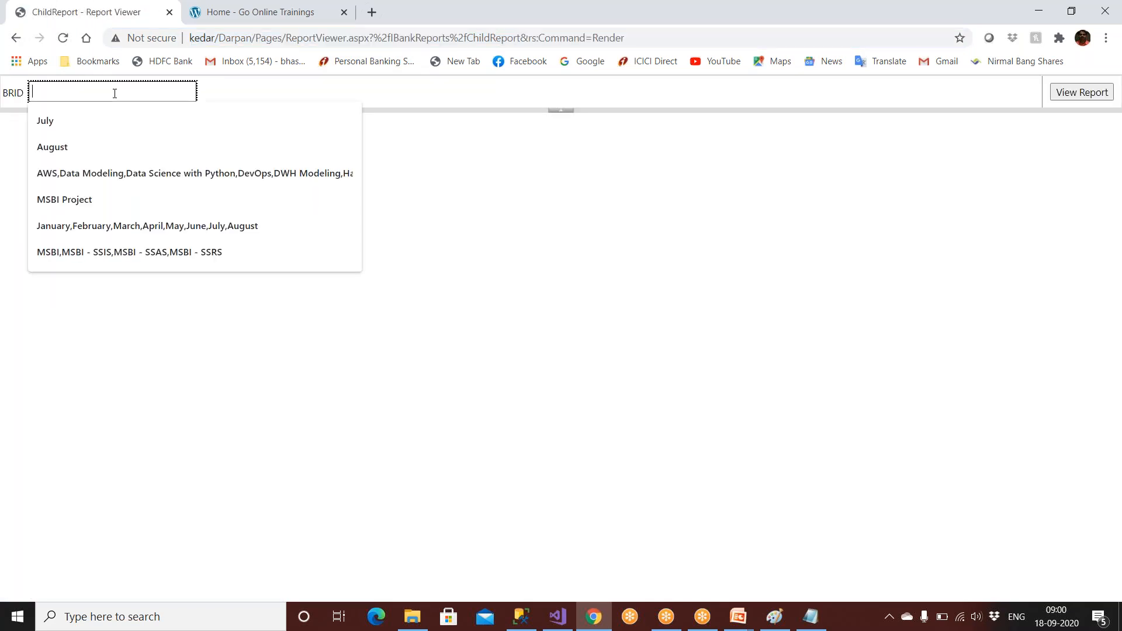
{"action": "type", "text": "Br2"}
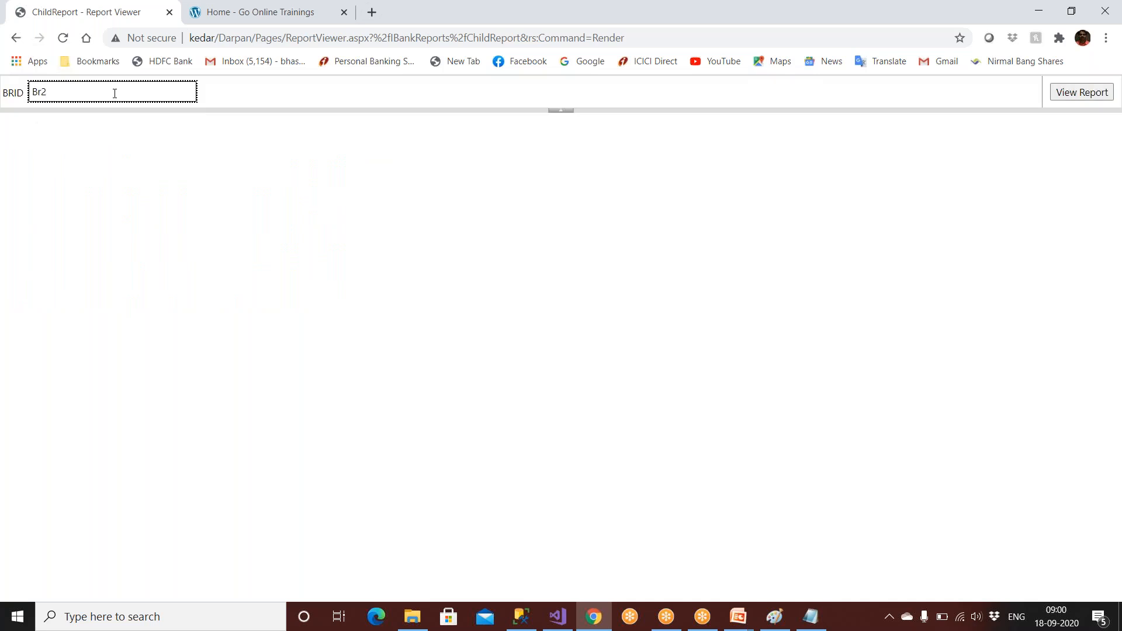
{"action": "left_click", "coordinate": [1097, 94]}
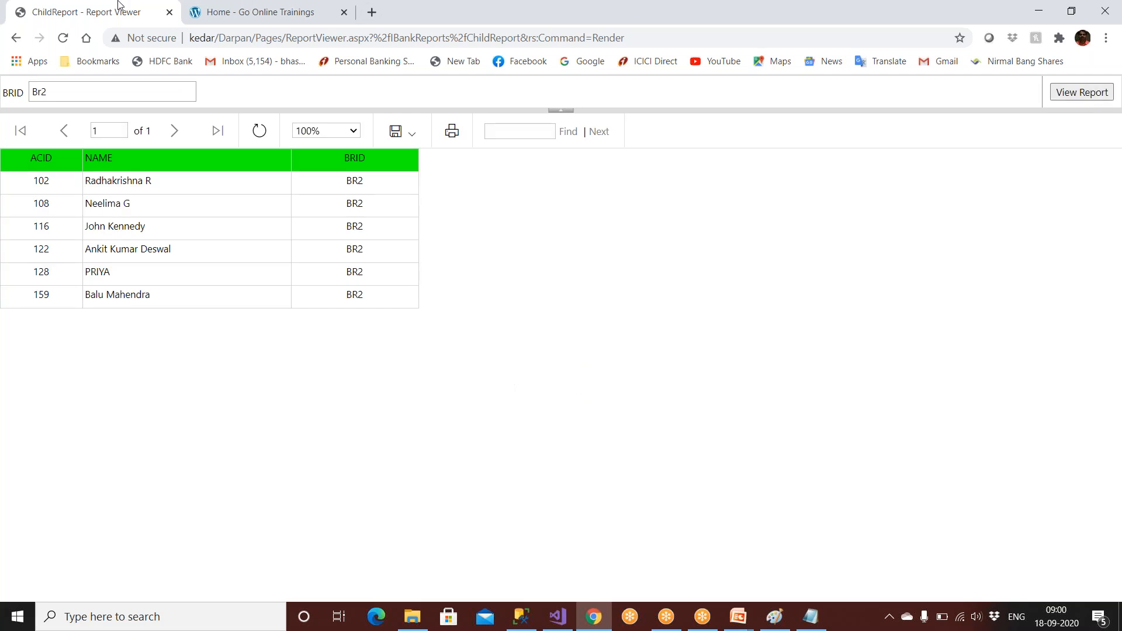
{"action": "left_click", "coordinate": [17, 38]}
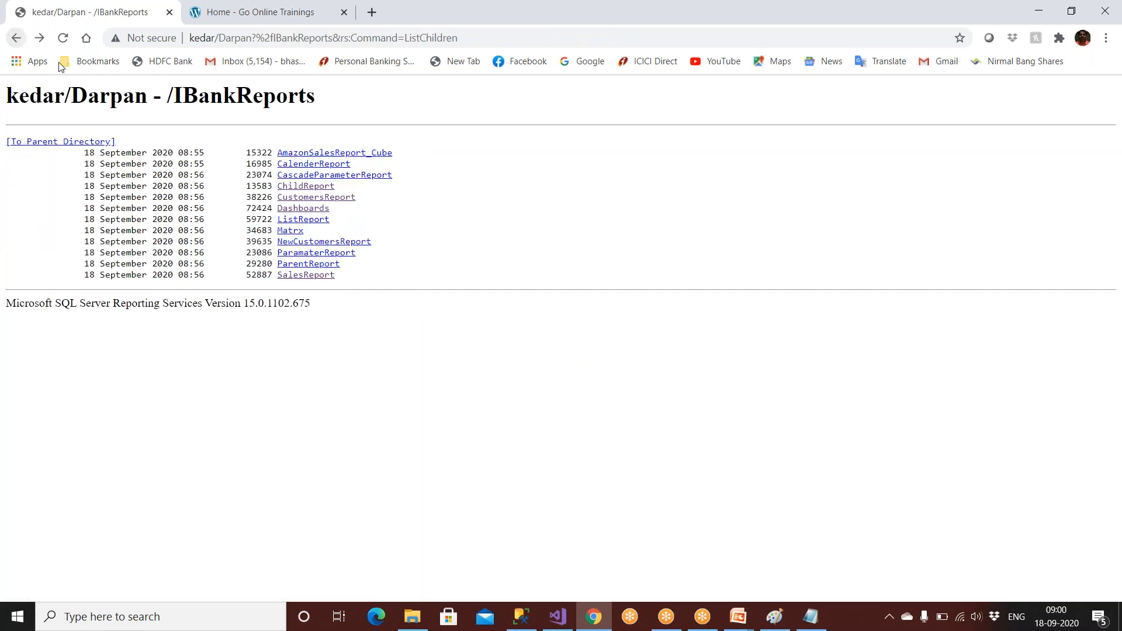
{"action": "left_click", "coordinate": [290, 221]}
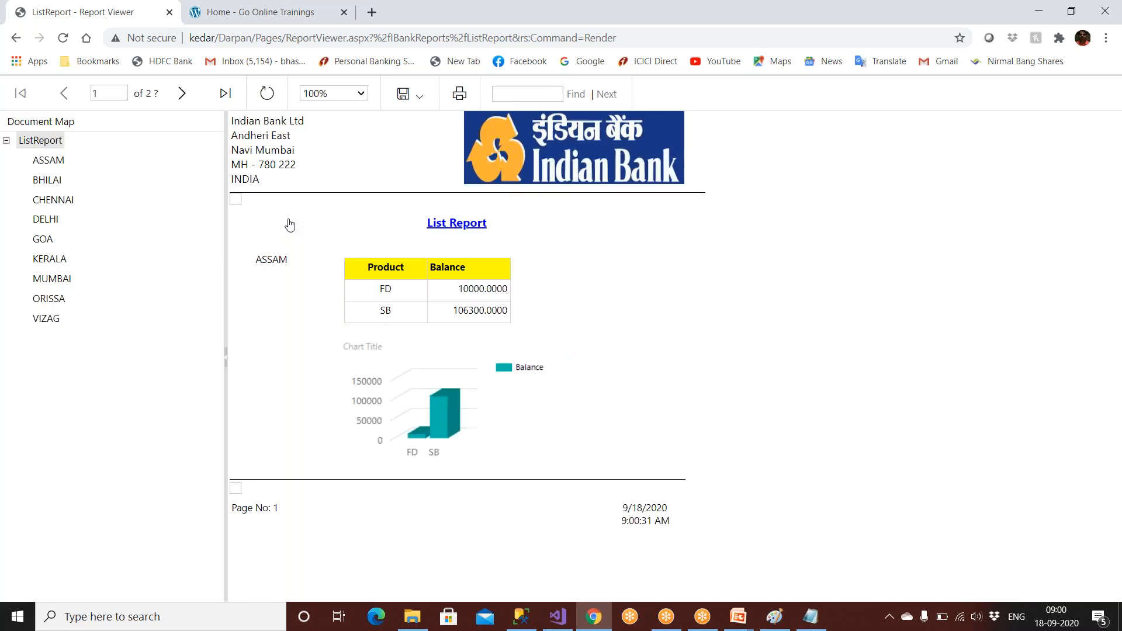
Jump to GOA then MUMBAI in ListReport's document map, then switch to Microsoft Edge.
{"action": "left_click", "coordinate": [43, 238]}
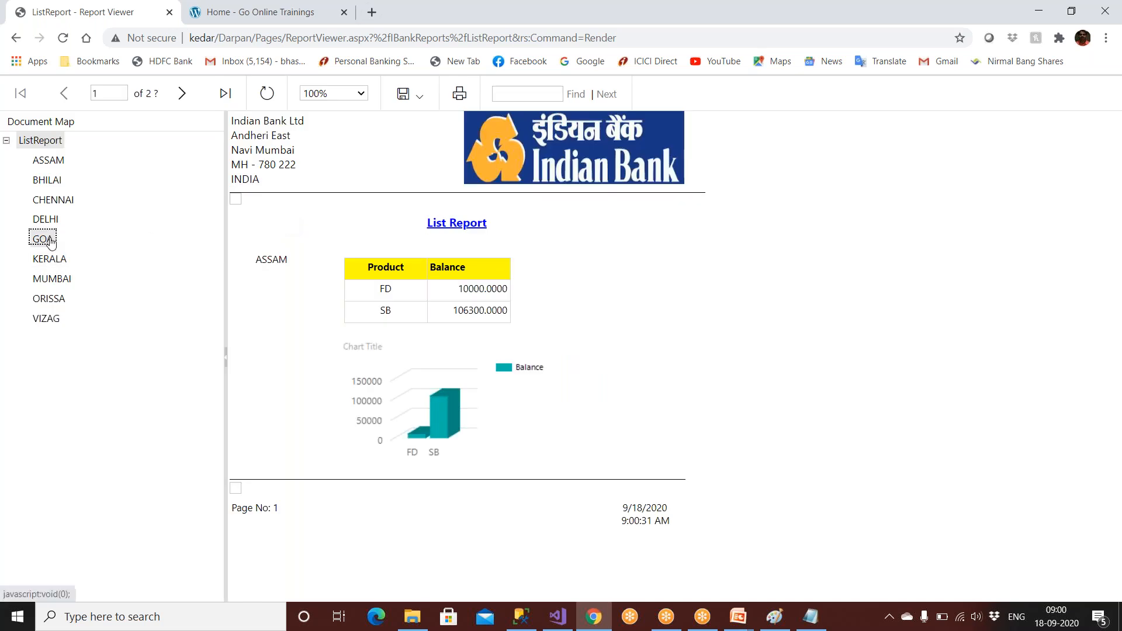
{"action": "left_click", "coordinate": [52, 279]}
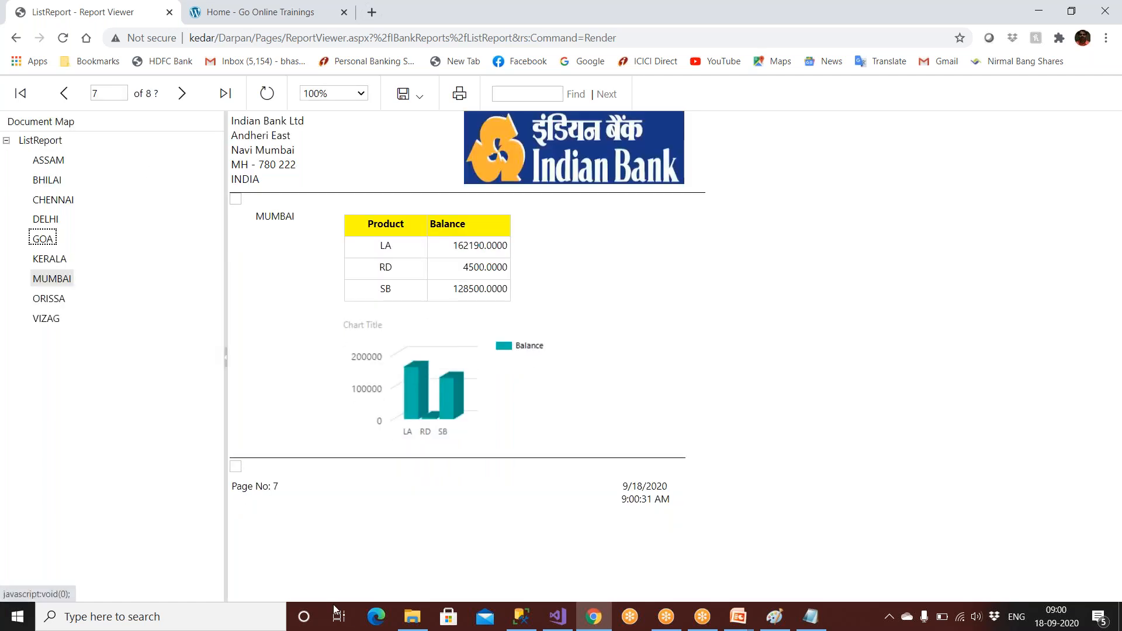
{"action": "left_click", "coordinate": [375, 618]}
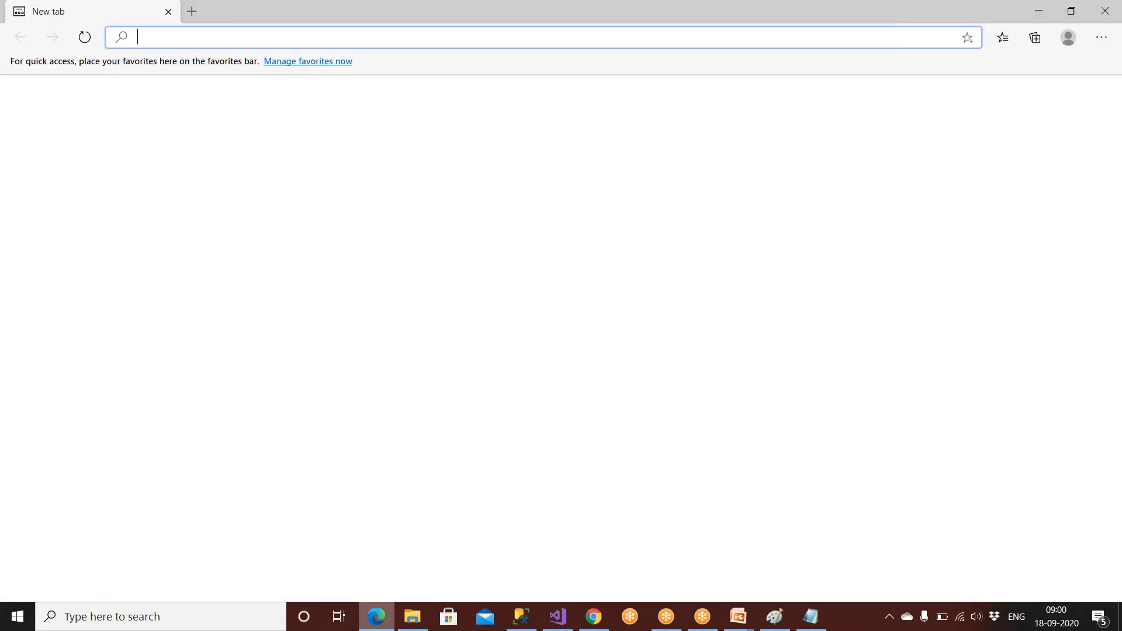
{"action": "type", "text": "http://Kedar/Darpan"}
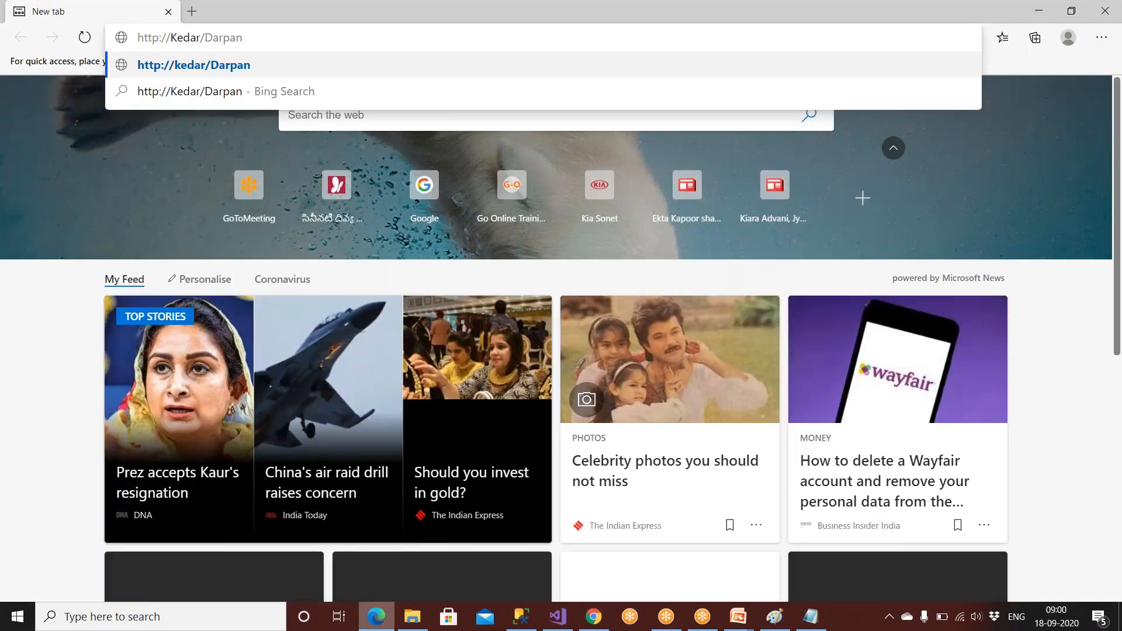
{"action": "key", "text": "Return"}
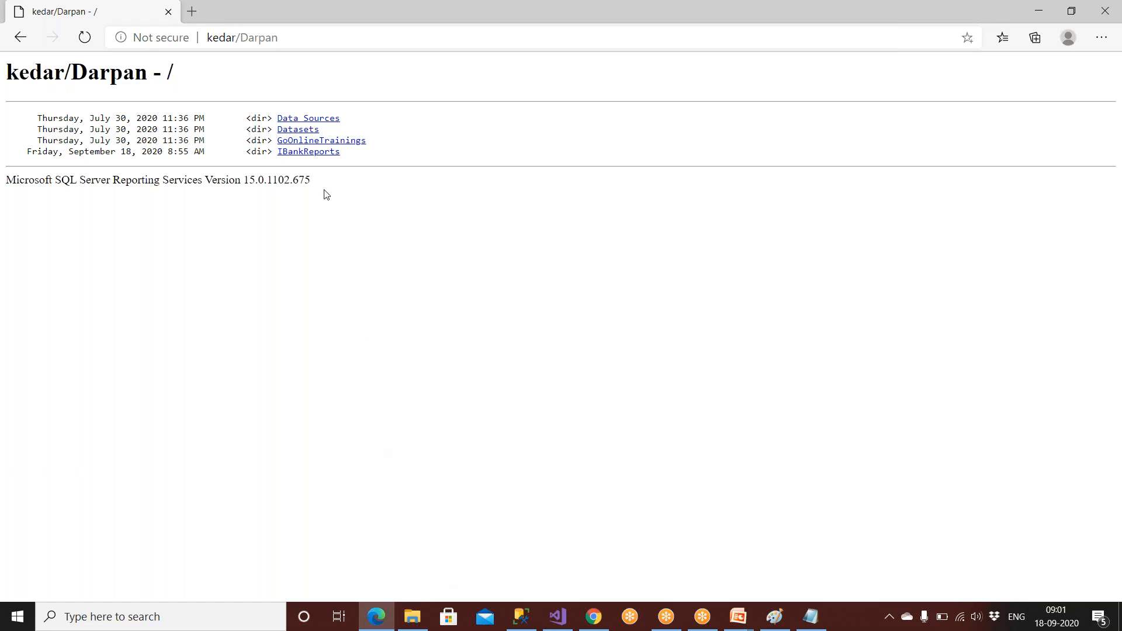
{"action": "left_click", "coordinate": [320, 154]}
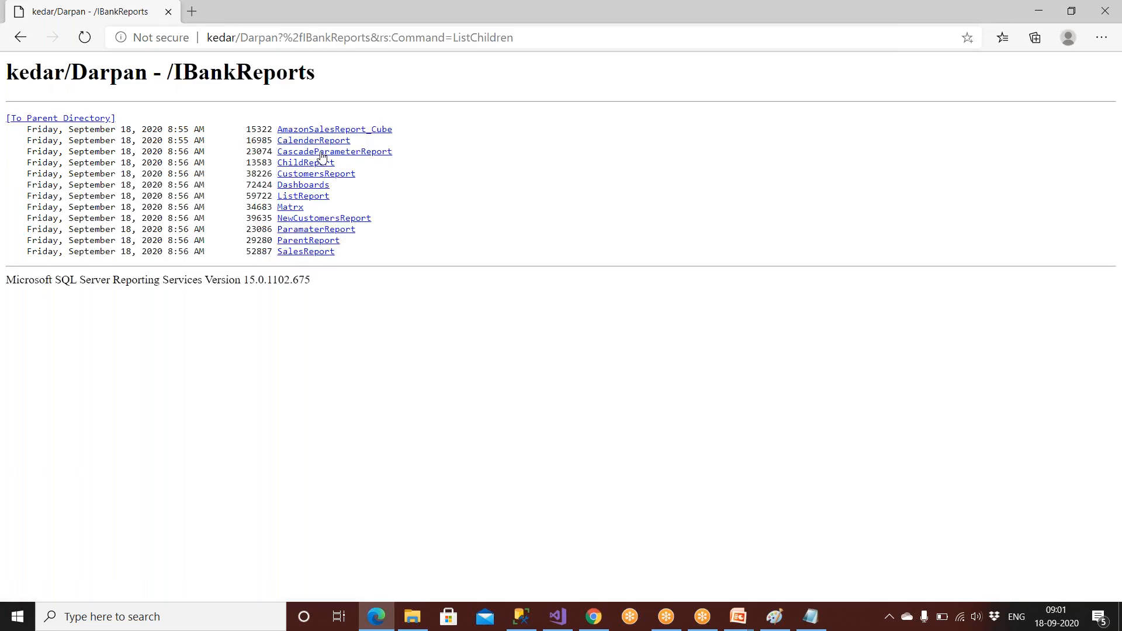
{"action": "left_click", "coordinate": [315, 256]}
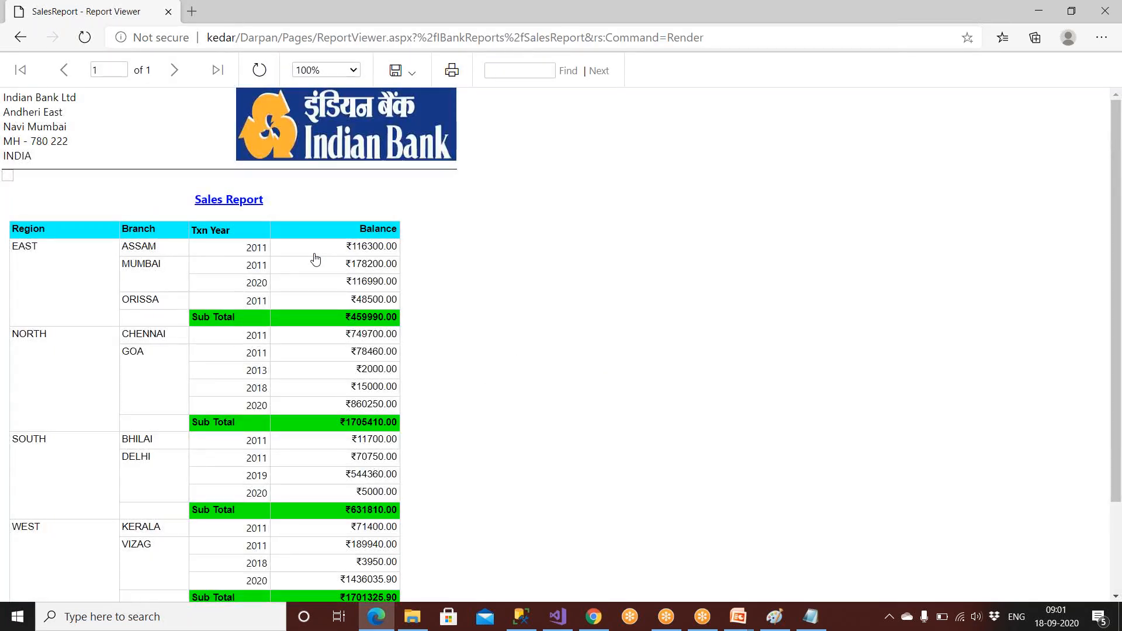
Open and cancel the Print dialog, list the export formats, then return to Visual Studio.
{"action": "left_click", "coordinate": [452, 71]}
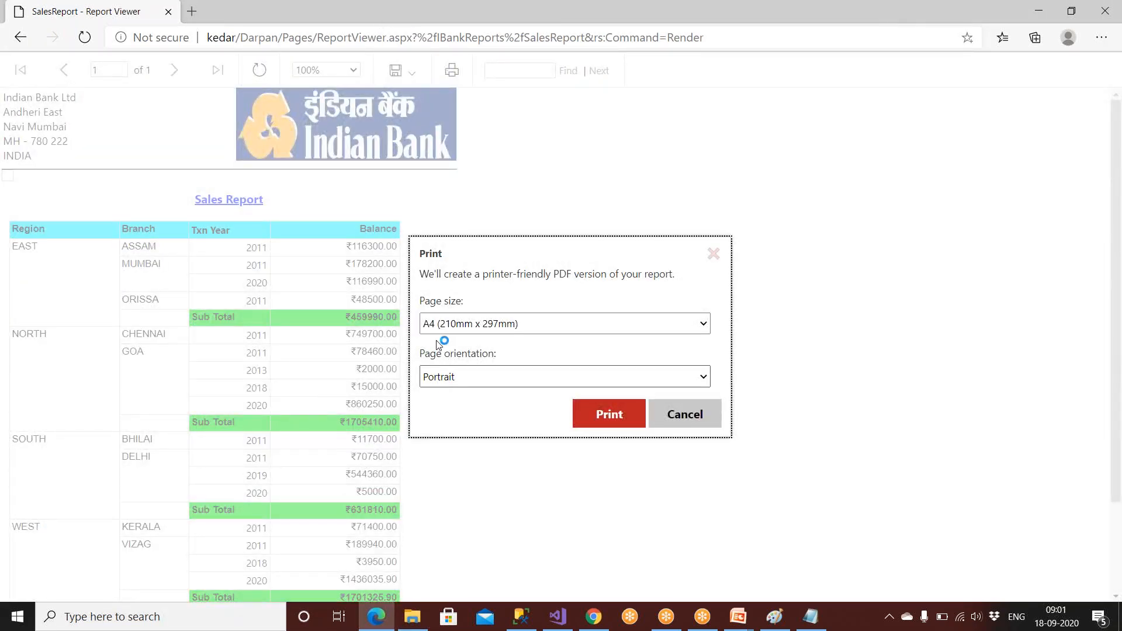
{"action": "left_click", "coordinate": [679, 420]}
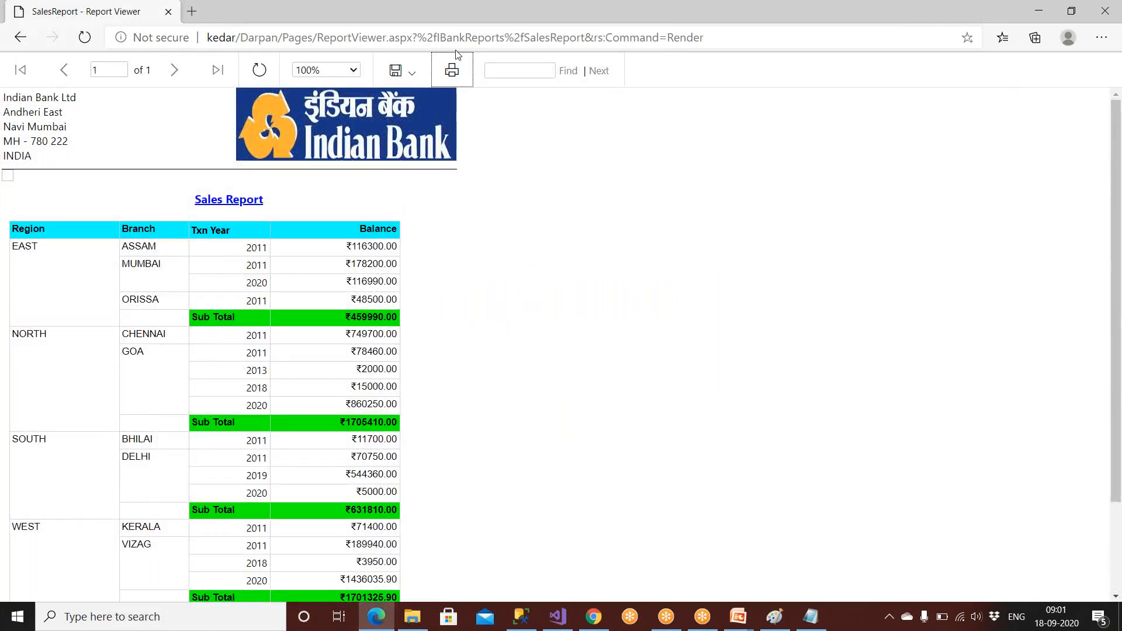
{"action": "left_click", "coordinate": [425, 79]}
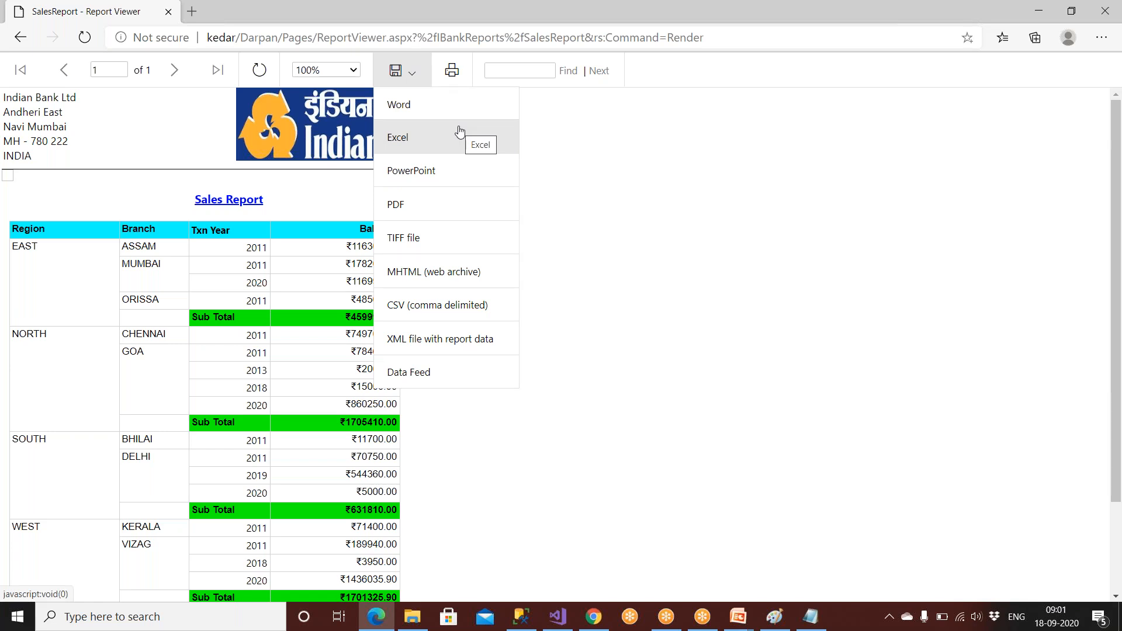
{"action": "left_click", "coordinate": [558, 616]}
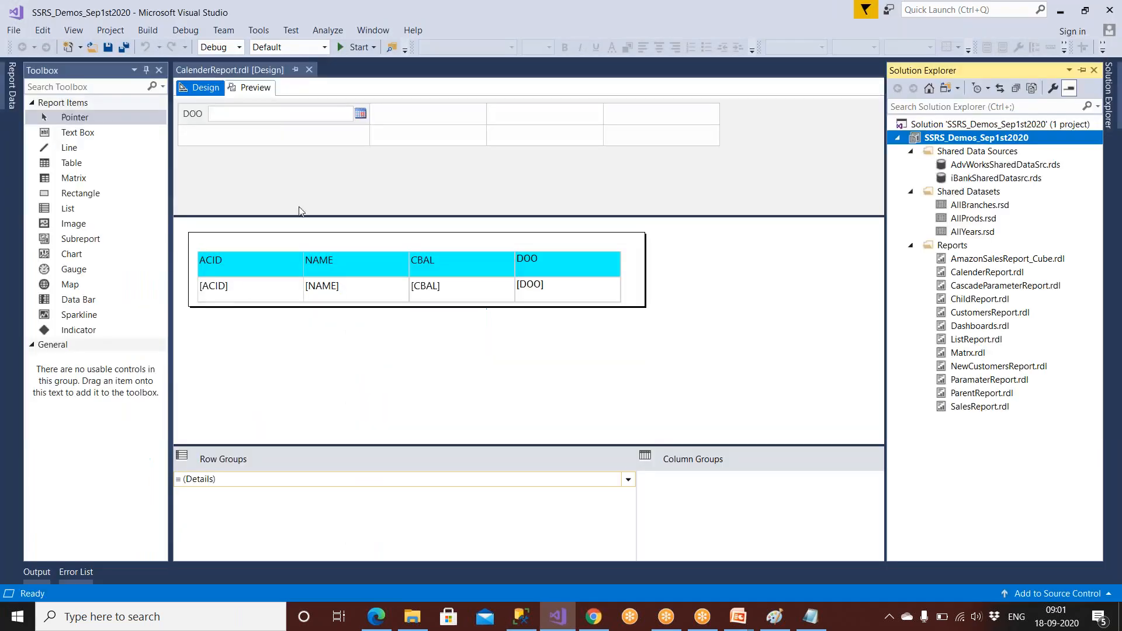
Preview CalenderReport for DOO 25-09-2020, which shows only column headers, then return to Design.
{"action": "left_click", "coordinate": [226, 257]}
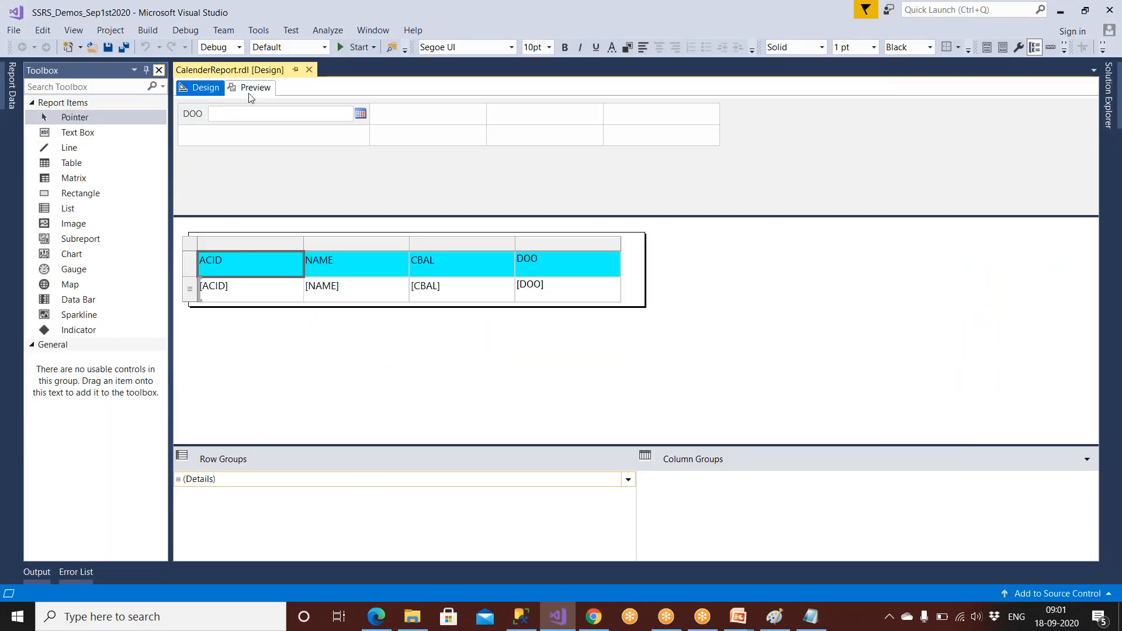
{"action": "left_click", "coordinate": [250, 94]}
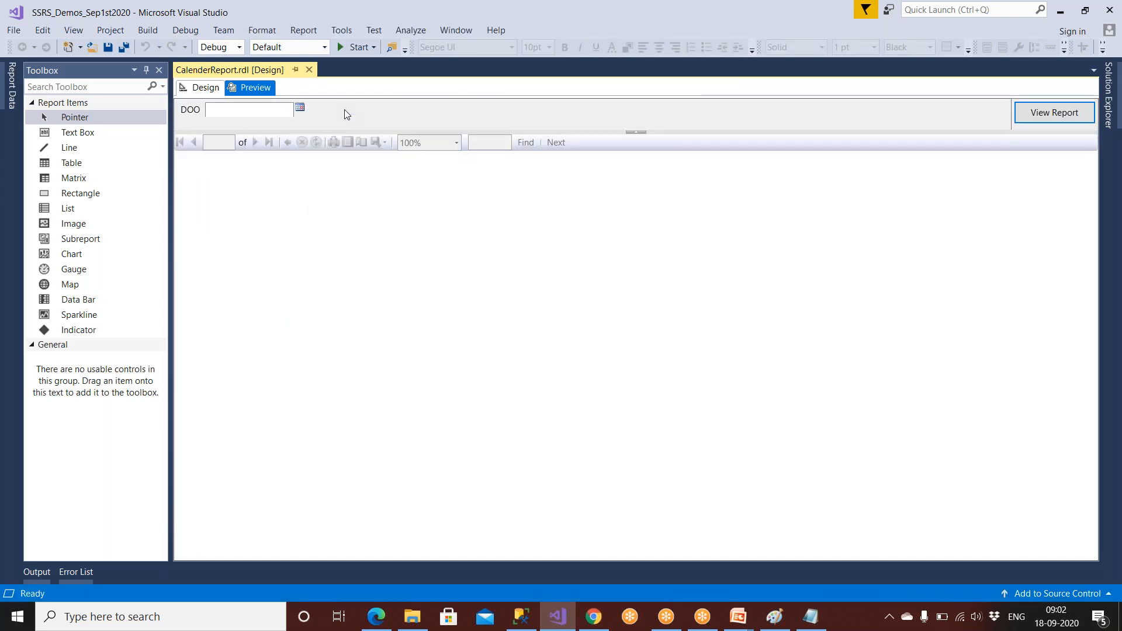
{"action": "left_click", "coordinate": [300, 108]}
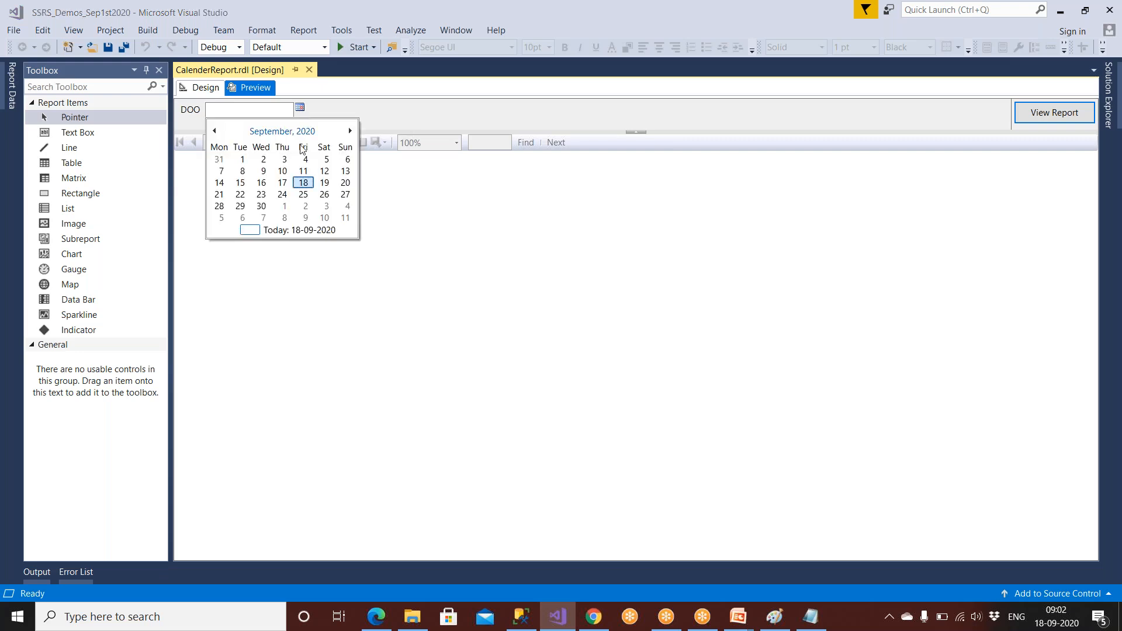
{"action": "left_click", "coordinate": [303, 196]}
{"action": "left_click", "coordinate": [1054, 112]}
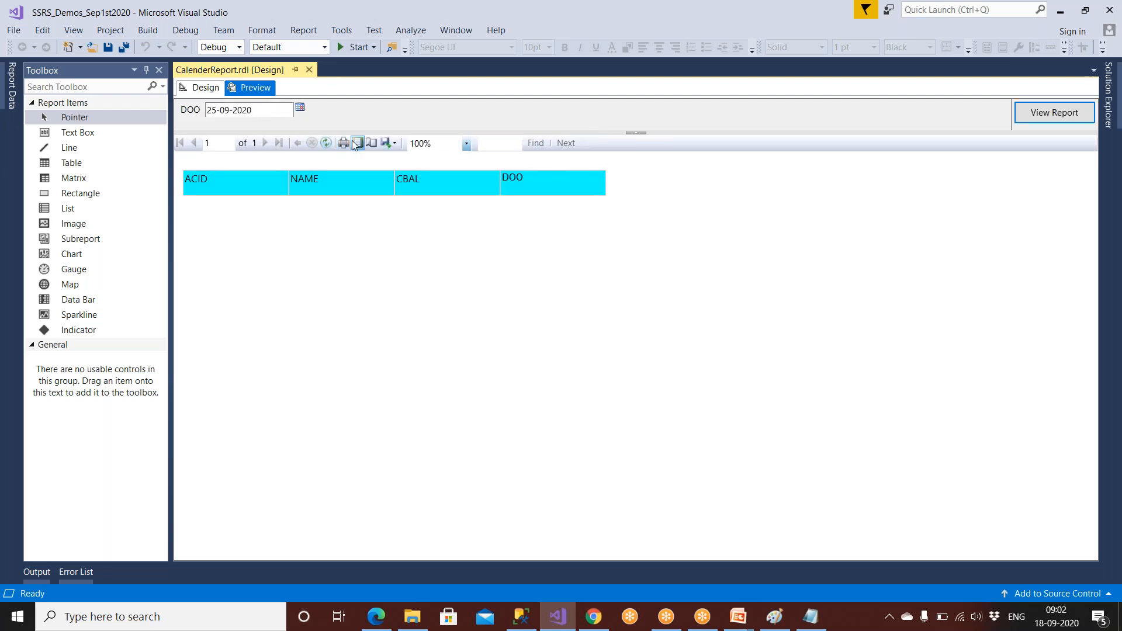
{"action": "left_click", "coordinate": [203, 88]}
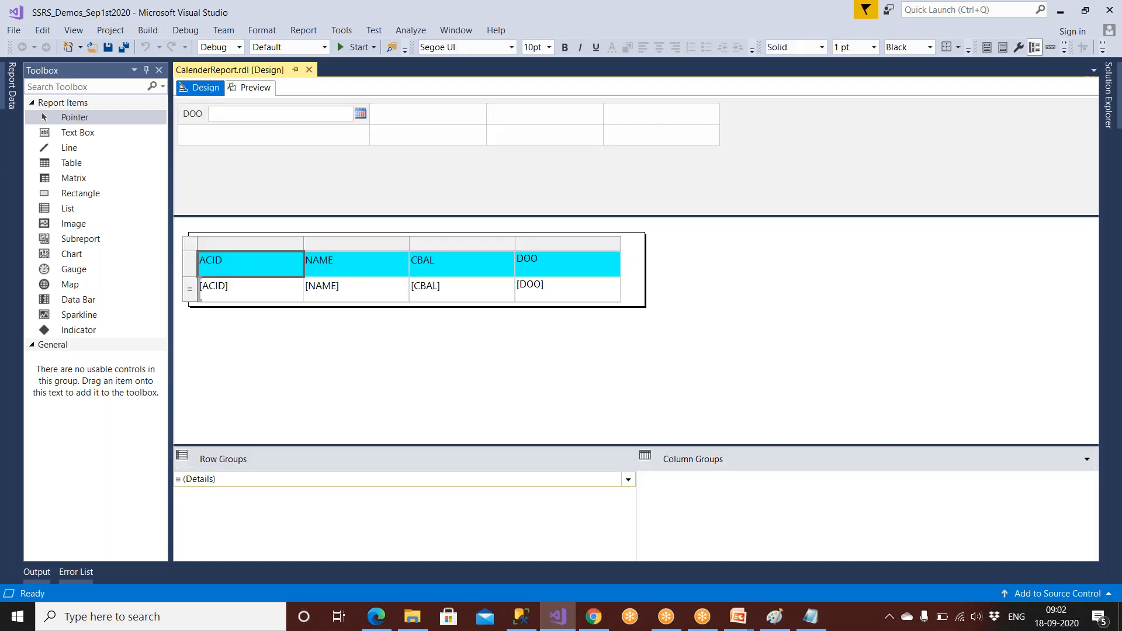
{"action": "left_click", "coordinate": [111, 31]}
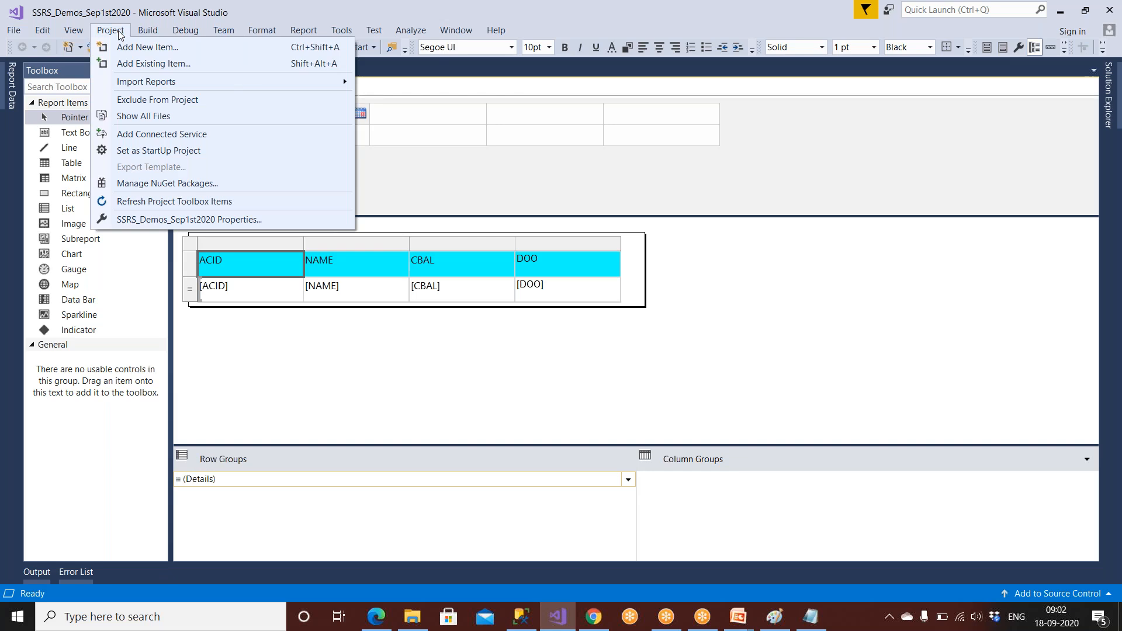
{"action": "mouse_move", "coordinate": [291, 36]}
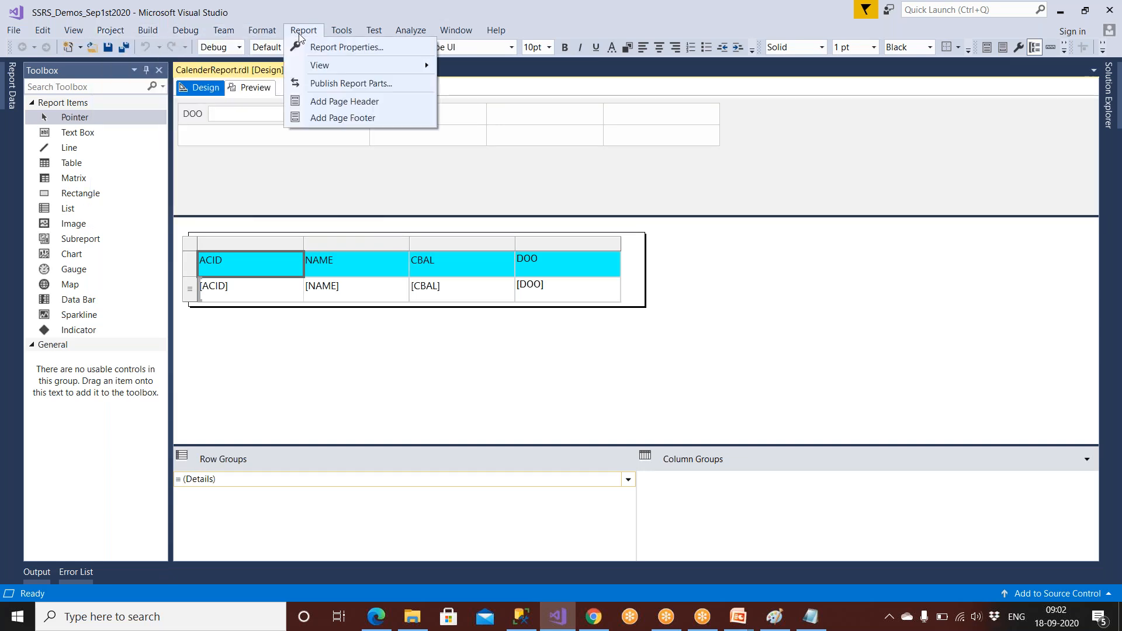
{"action": "left_click", "coordinate": [313, 46]}
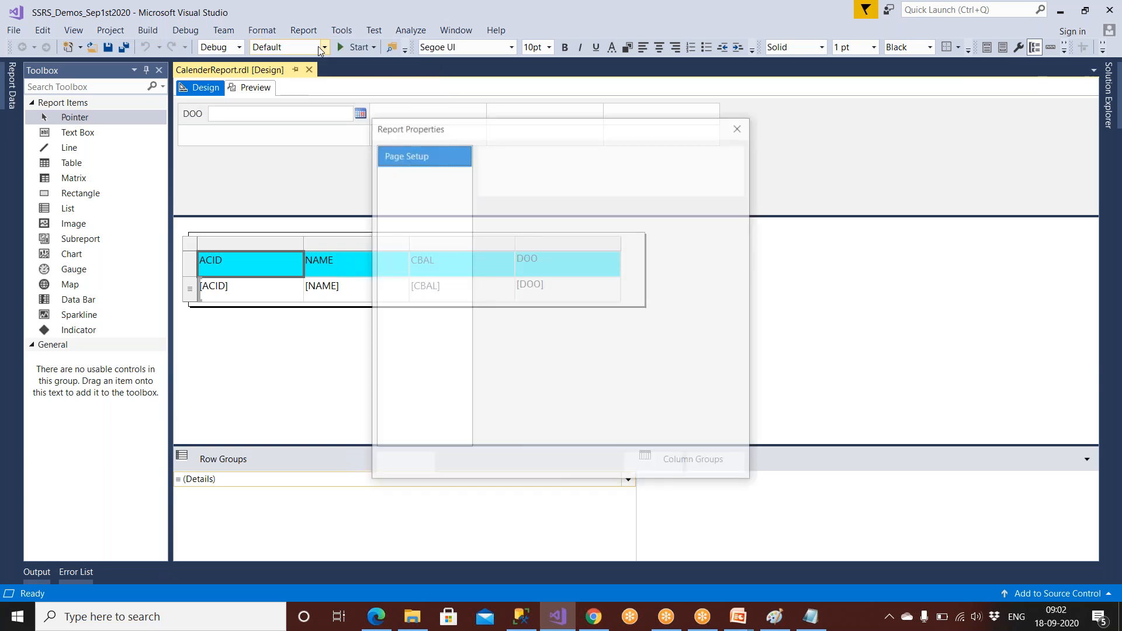
{"action": "left_click", "coordinate": [406, 175]}
{"action": "left_click", "coordinate": [405, 215]}
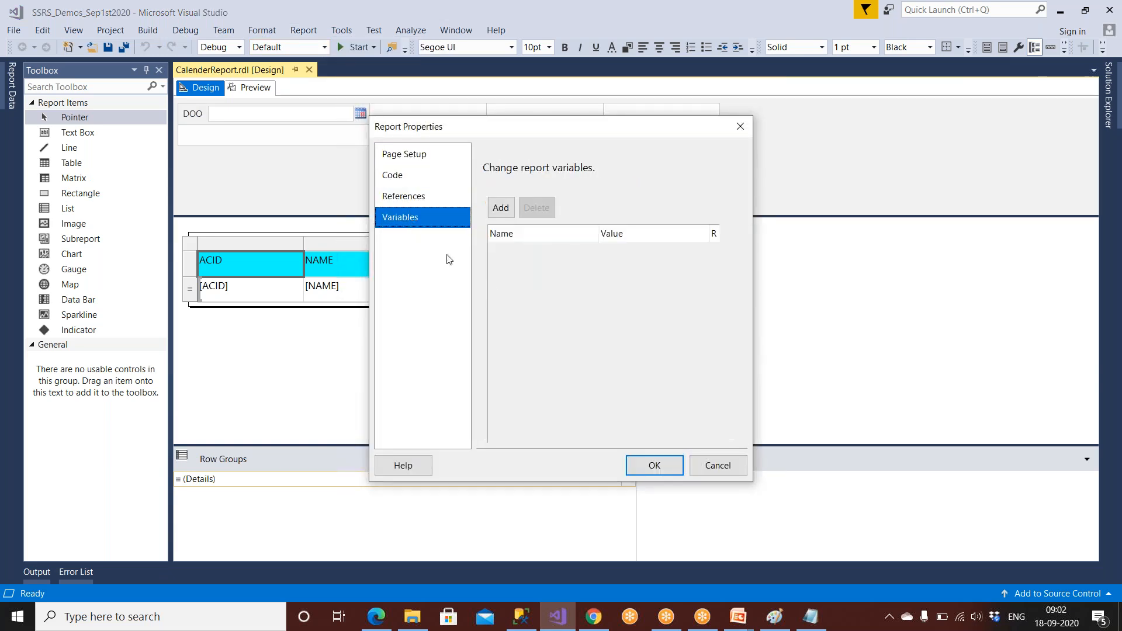
{"action": "left_click", "coordinate": [404, 195]}
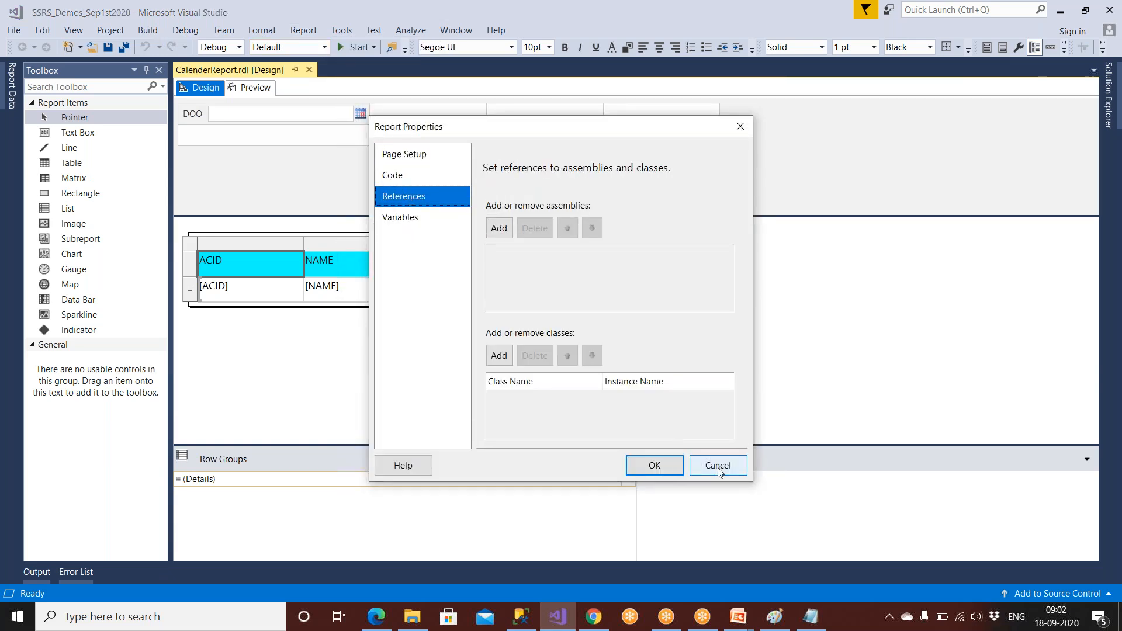
{"action": "left_click", "coordinate": [717, 465]}
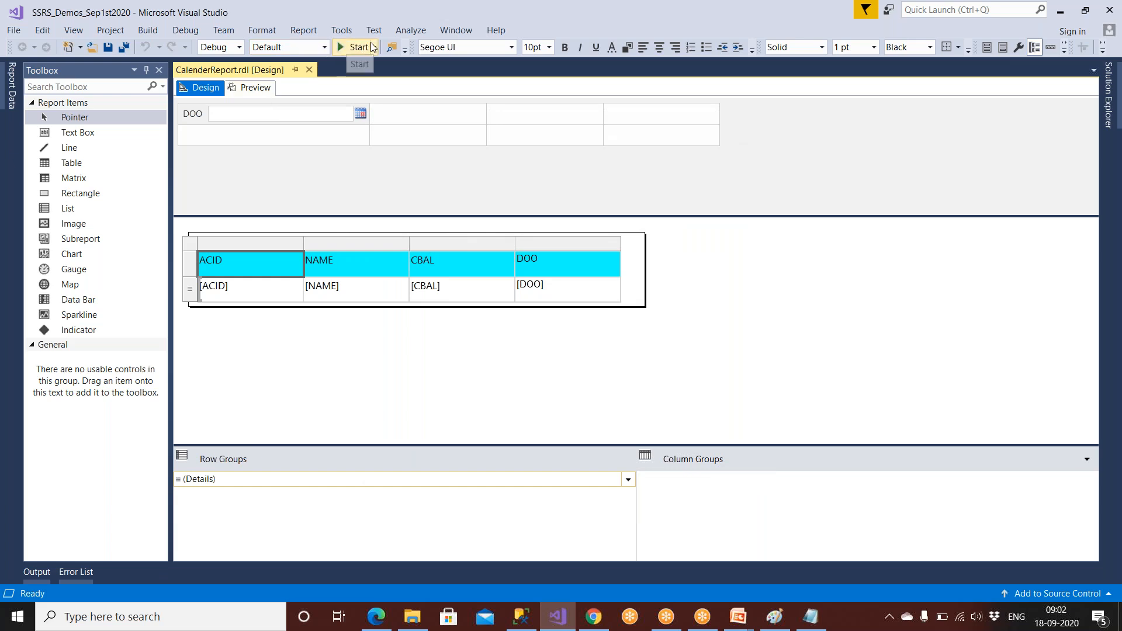
{"action": "left_click", "coordinate": [105, 34]}
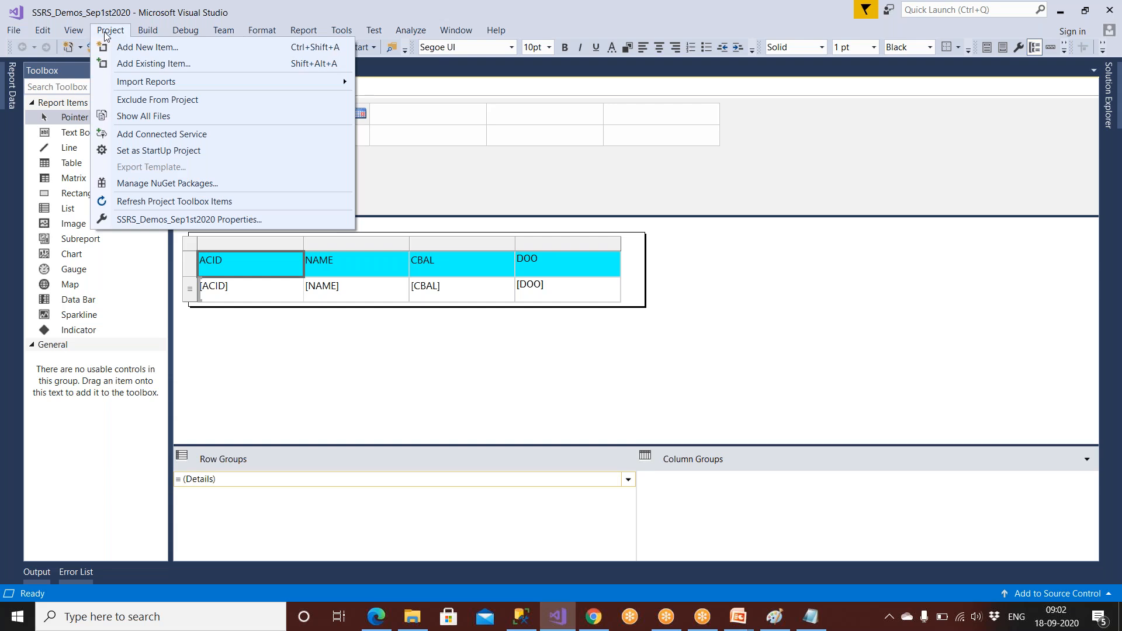
{"action": "mouse_move", "coordinate": [147, 34]}
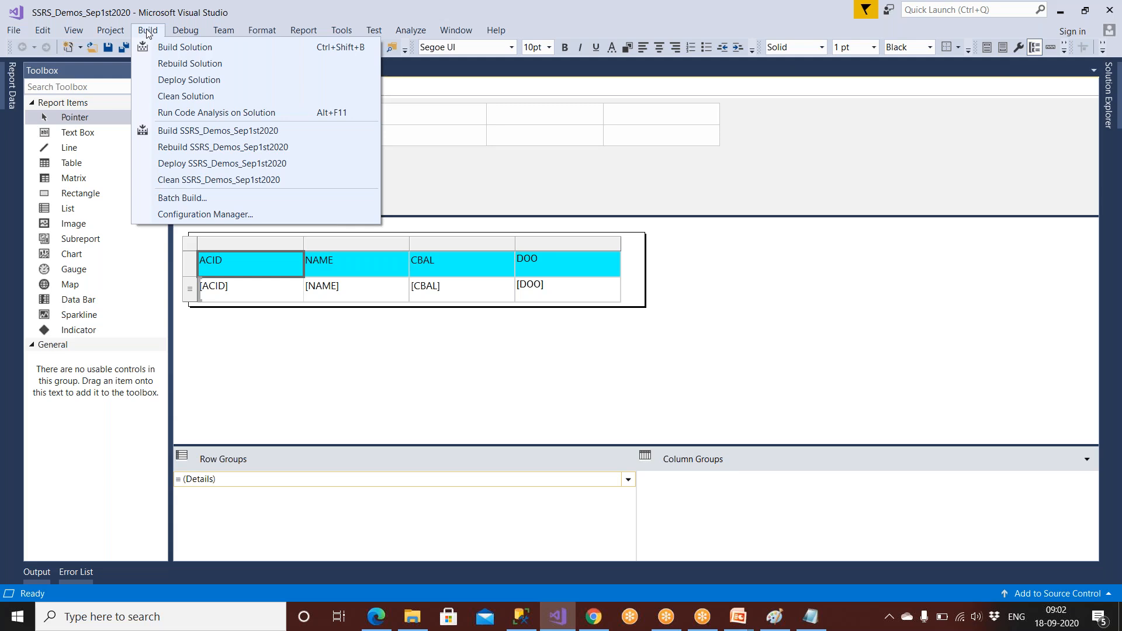
{"action": "left_click", "coordinate": [188, 32]}
{"action": "left_click", "coordinate": [254, 32]}
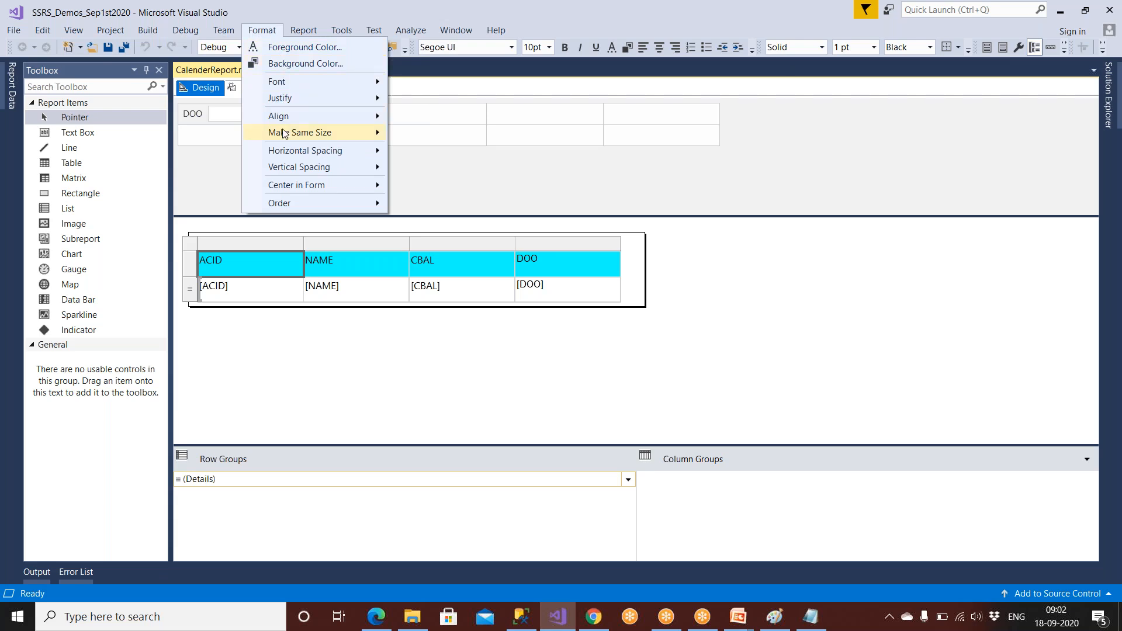
{"action": "left_click", "coordinate": [246, 293]}
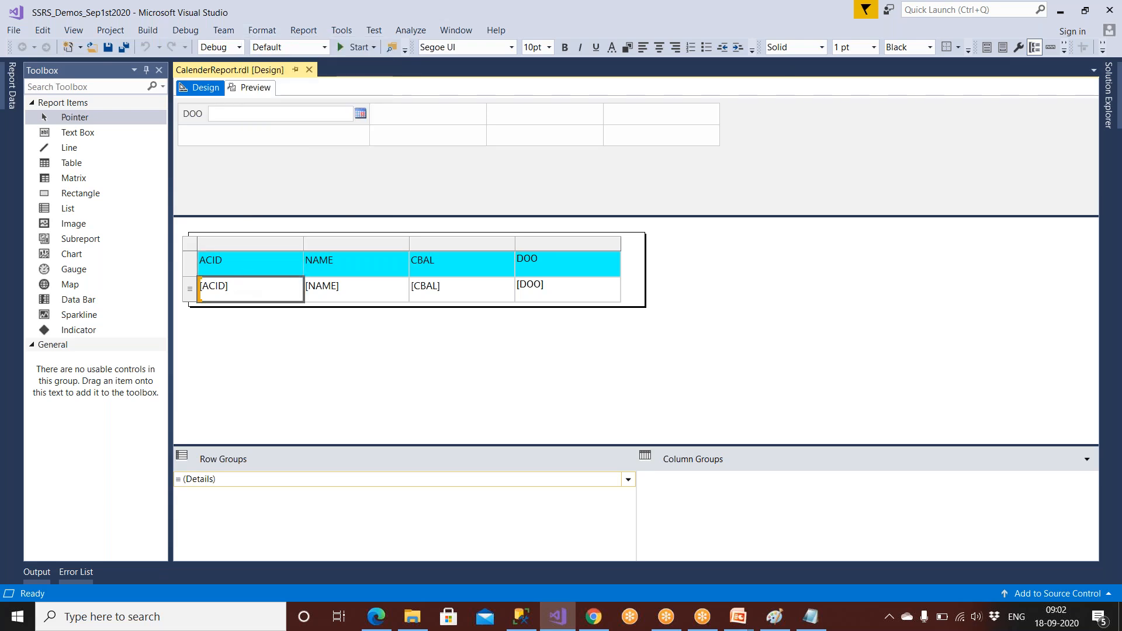
{"action": "left_click", "coordinate": [199, 245]}
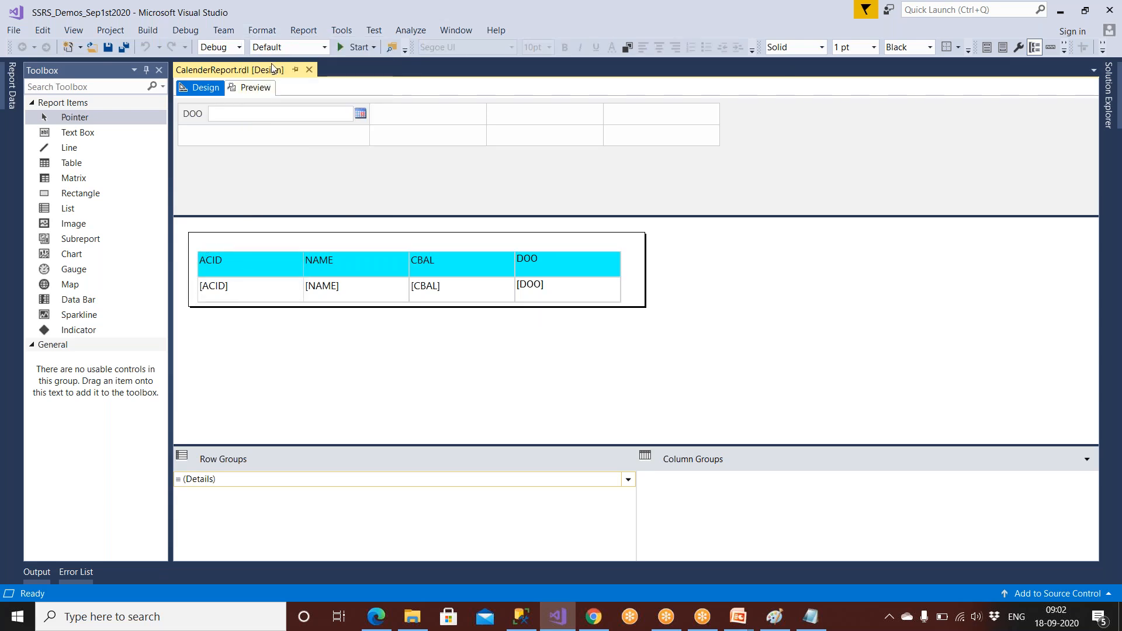
{"action": "left_click", "coordinate": [297, 33]}
{"action": "left_click", "coordinate": [337, 34]}
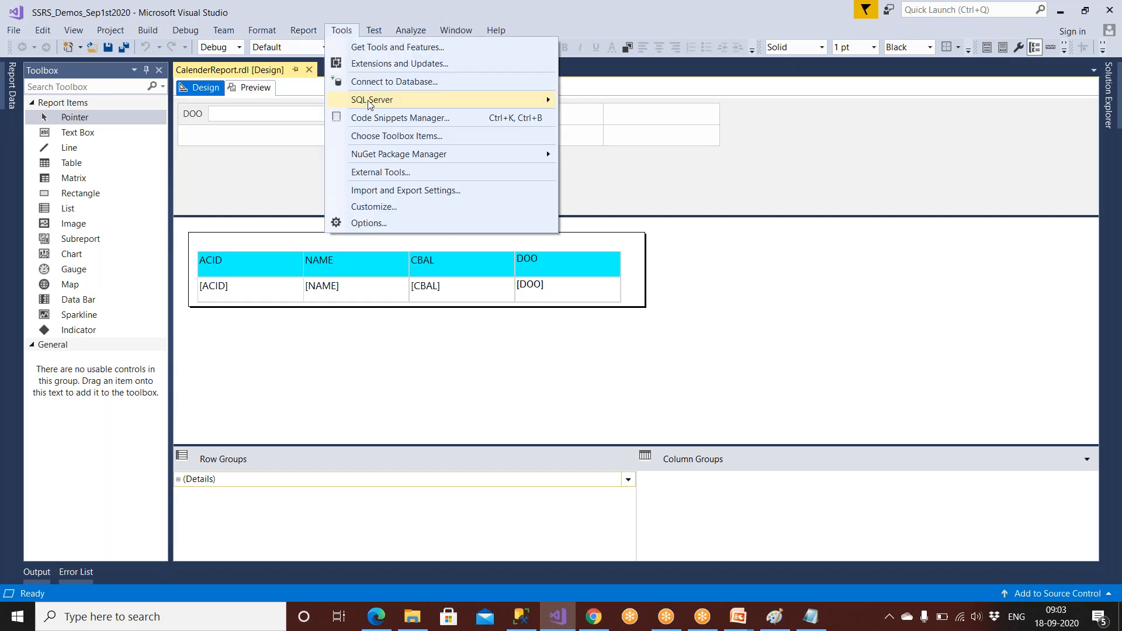
{"action": "left_click", "coordinate": [376, 224]}
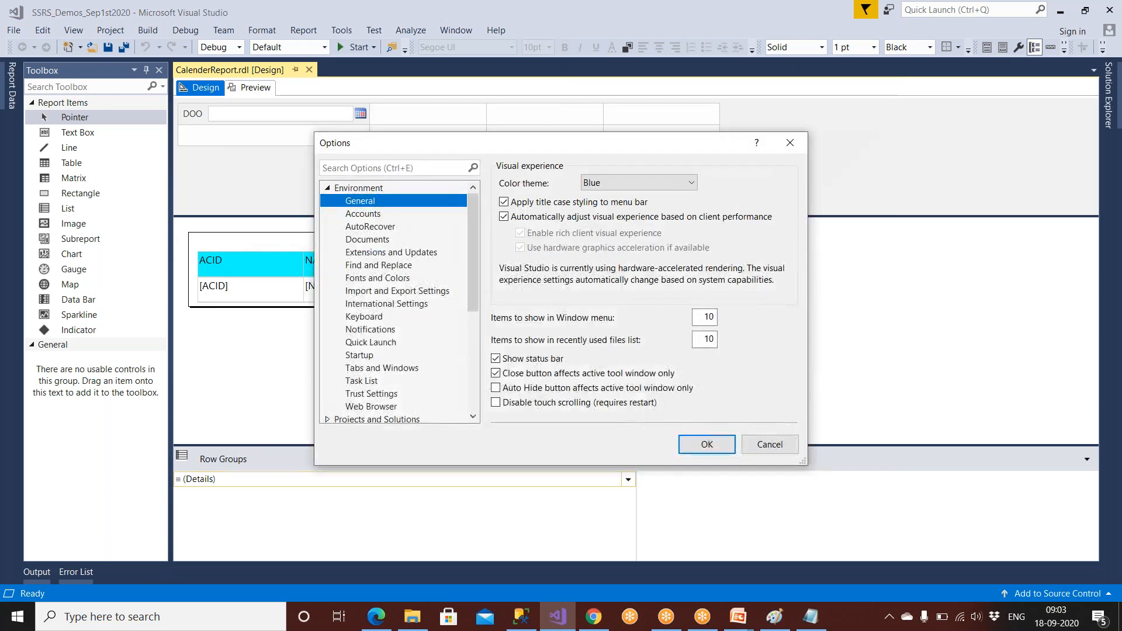
{"action": "scroll", "coordinate": [372, 363], "scroll_direction": "down", "scroll_amount": 5}
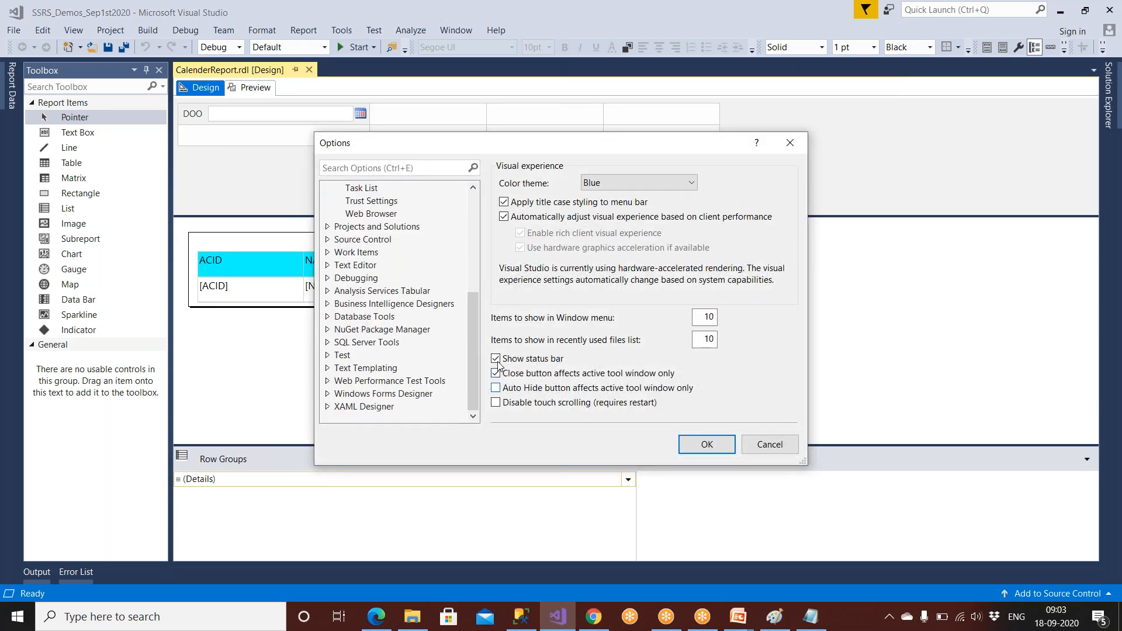
{"action": "left_click", "coordinate": [769, 446]}
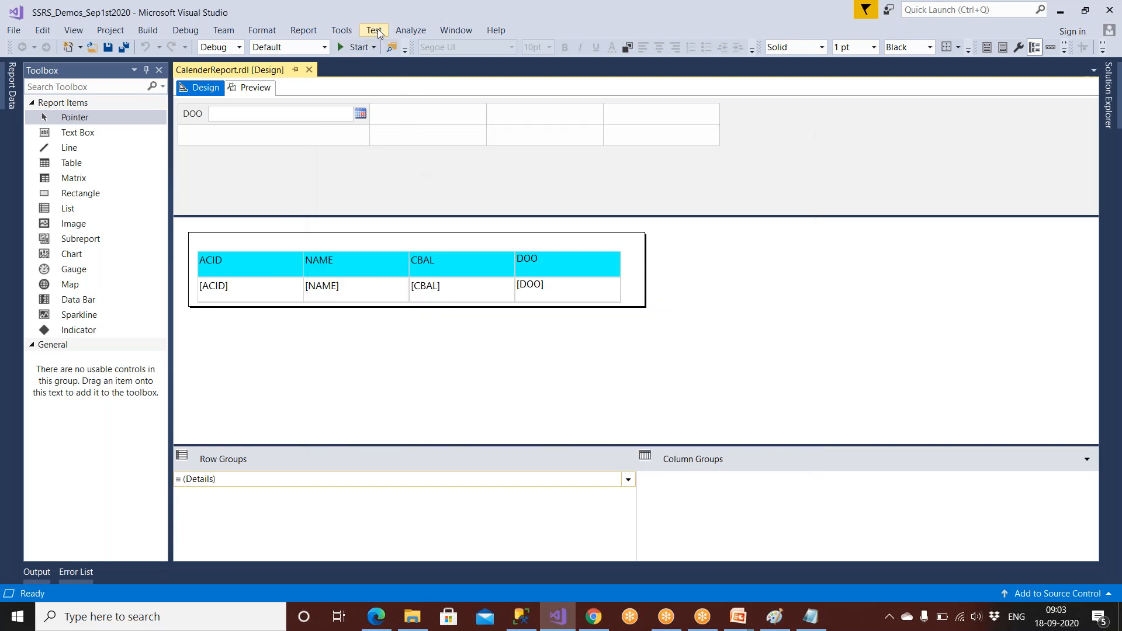
{"action": "left_click", "coordinate": [375, 31]}
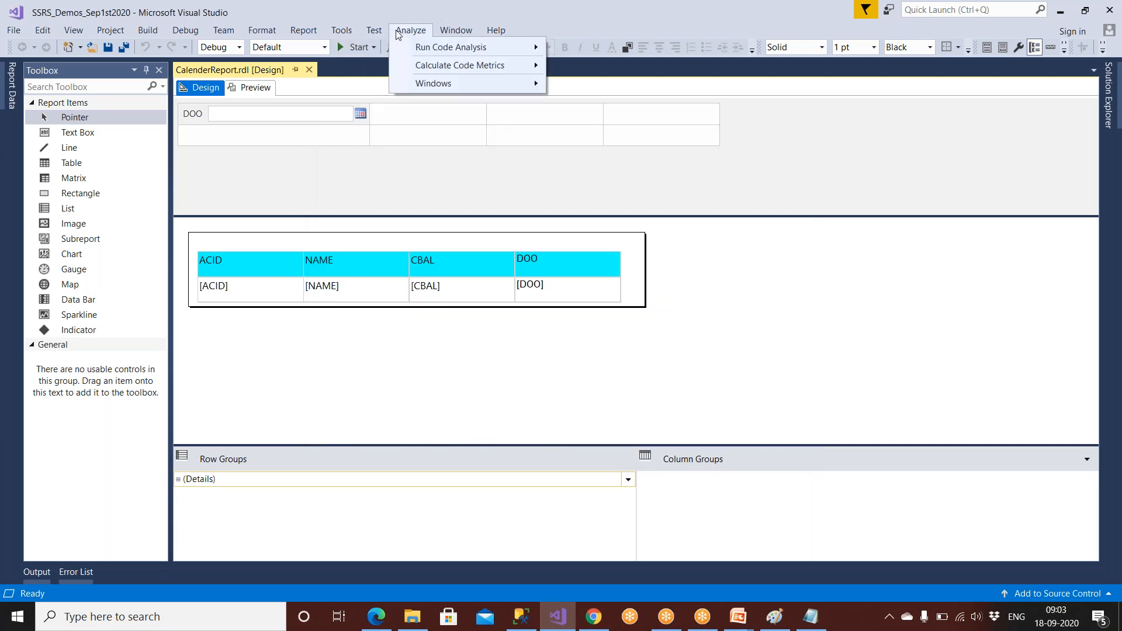
{"action": "left_click", "coordinate": [397, 34]}
{"action": "left_click", "coordinate": [454, 32]}
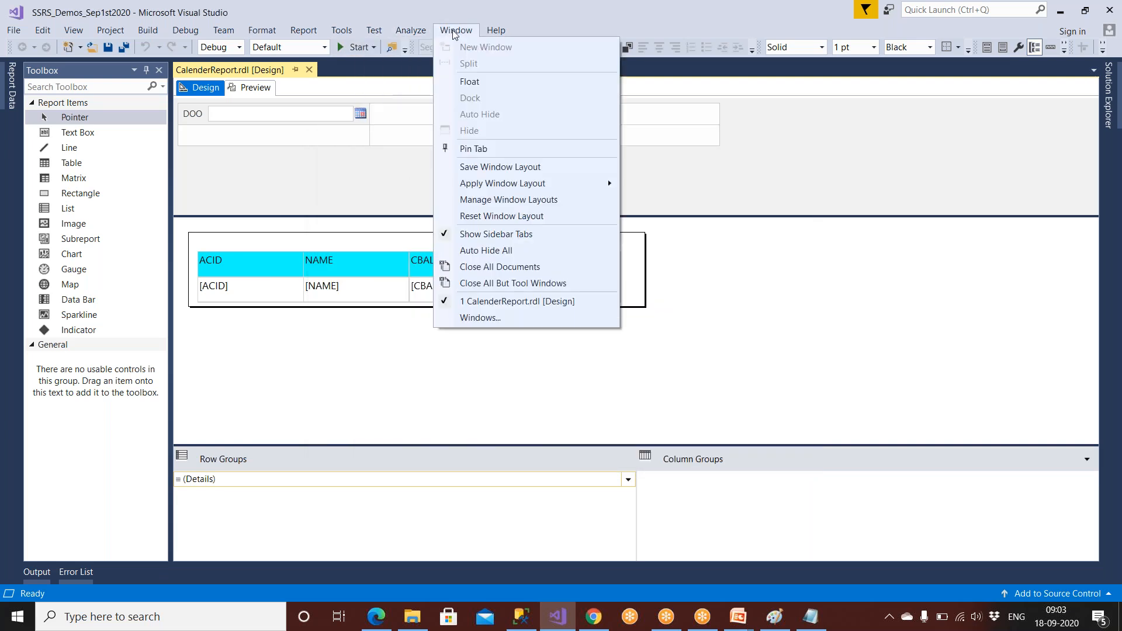
{"action": "left_click", "coordinate": [454, 32]}
{"action": "left_click", "coordinate": [350, 32]}
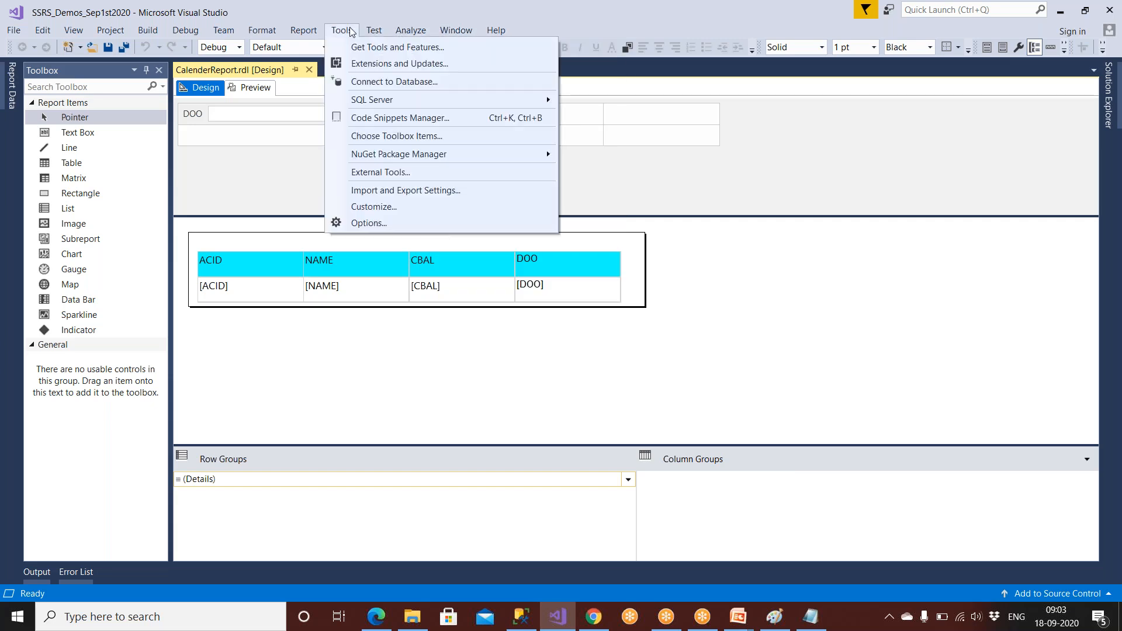
Check the report body's Border properties and close the dialog without changes.
{"action": "left_click", "coordinate": [222, 248]}
{"action": "right_click", "coordinate": [228, 244]}
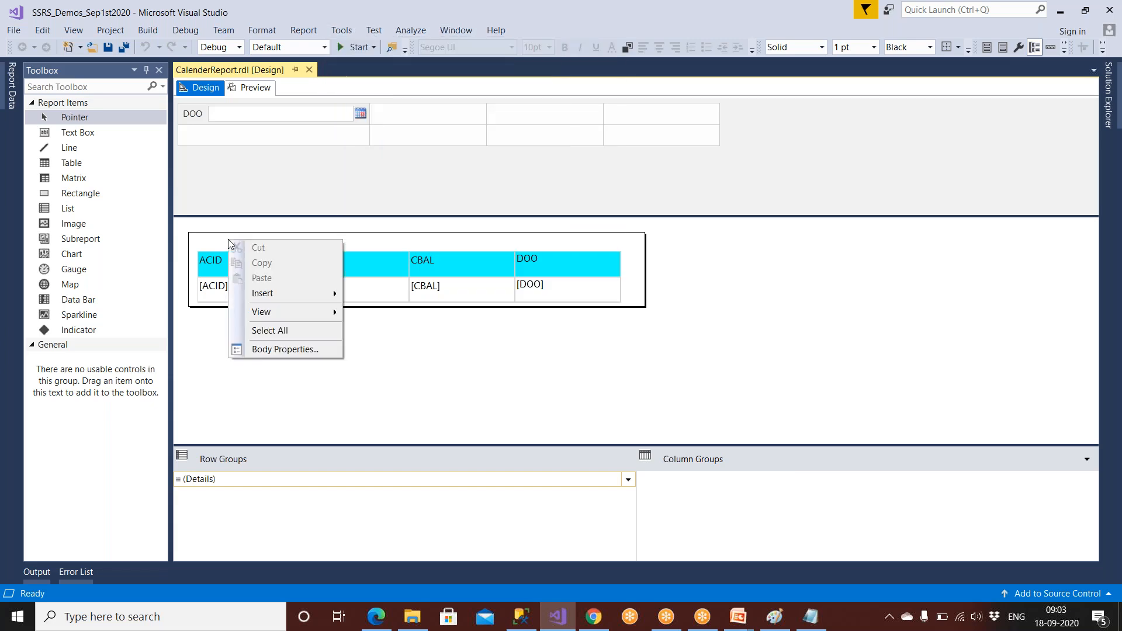
{"action": "left_click", "coordinate": [274, 349]}
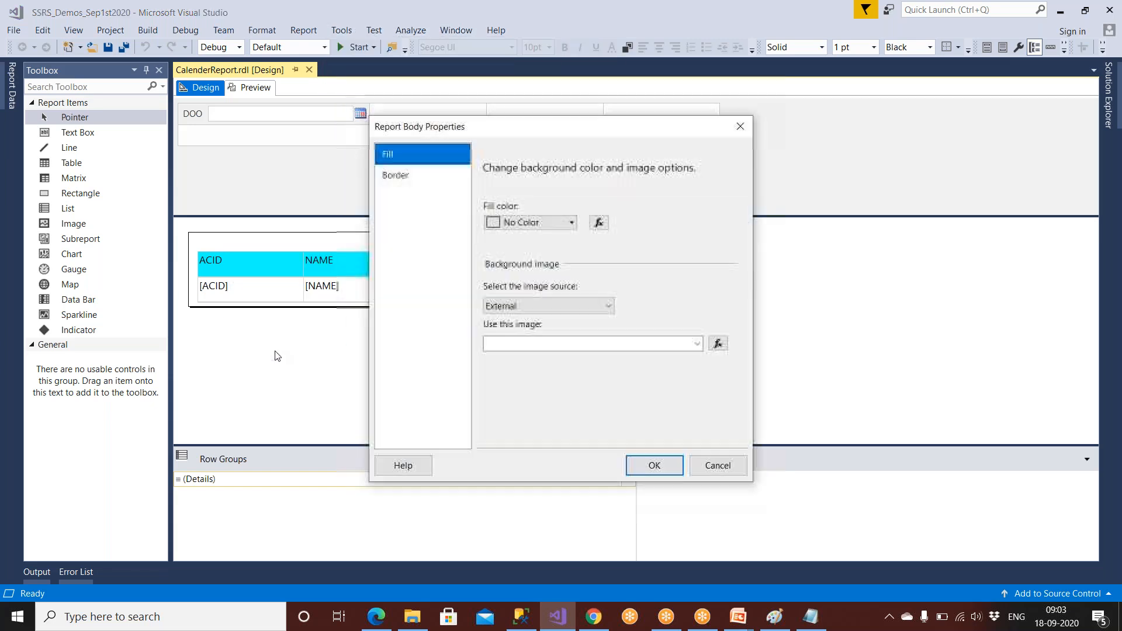
{"action": "left_click", "coordinate": [422, 175]}
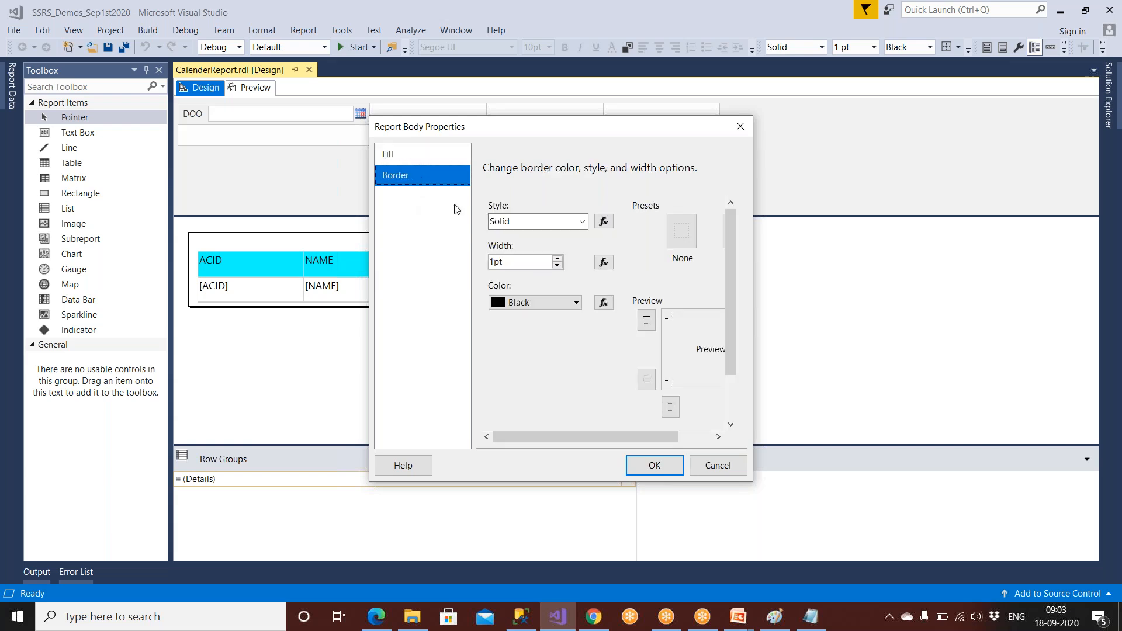
{"action": "left_click", "coordinate": [701, 471]}
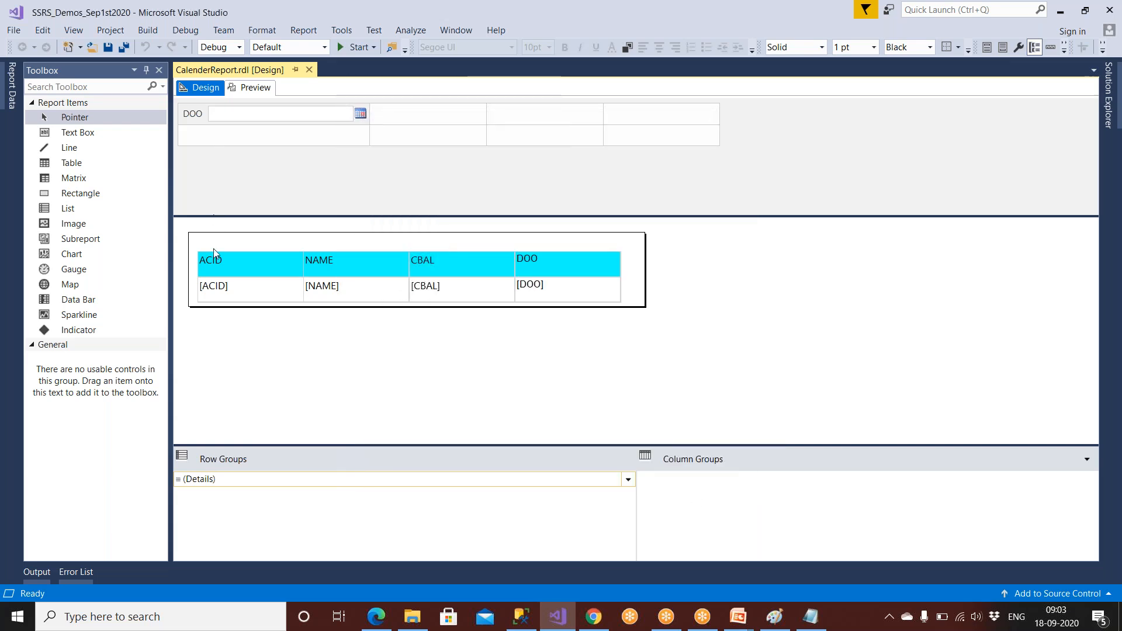
Bring the PowerPoint 'Report Server Configuration and Report Deployment' slide show to the front.
{"action": "right_click", "coordinate": [213, 244]}
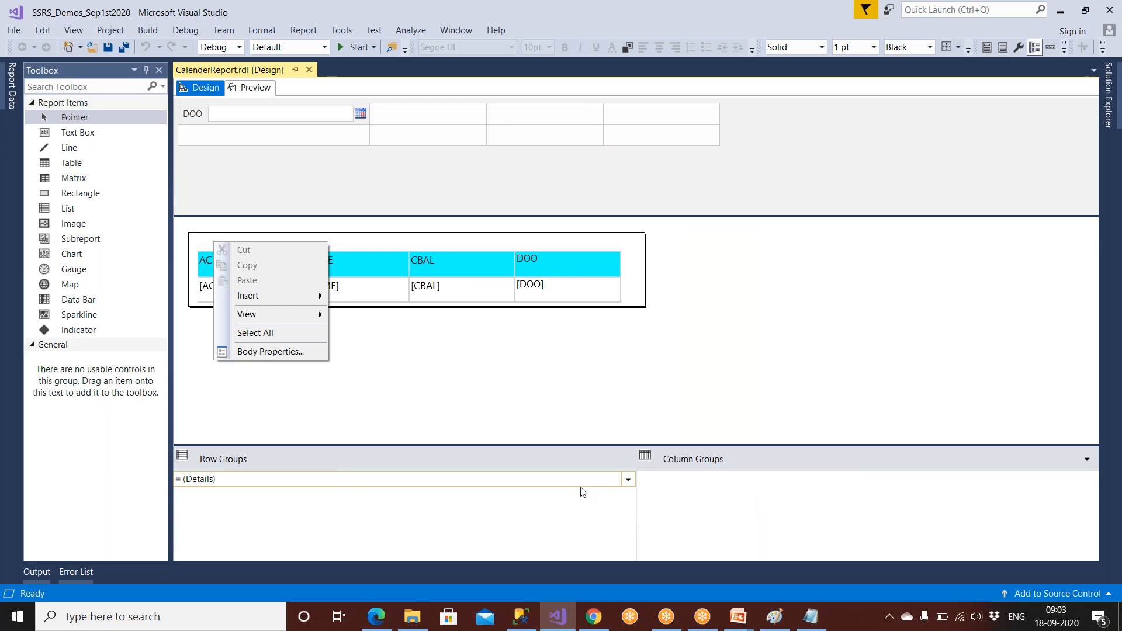
{"action": "left_click", "coordinate": [739, 620]}
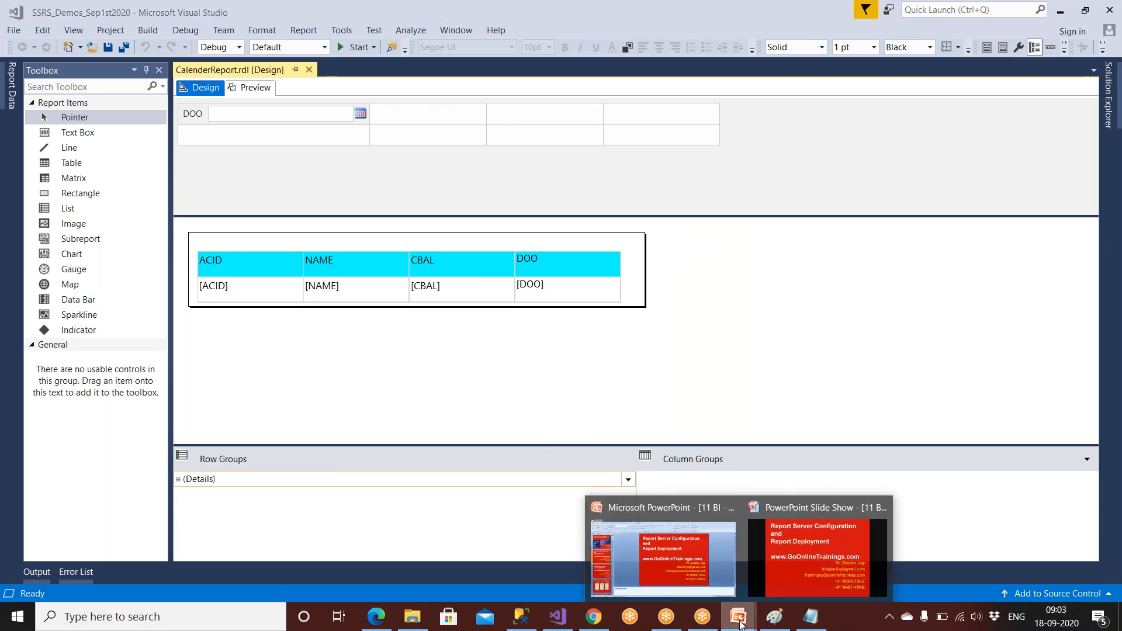
{"action": "left_click", "coordinate": [783, 577]}
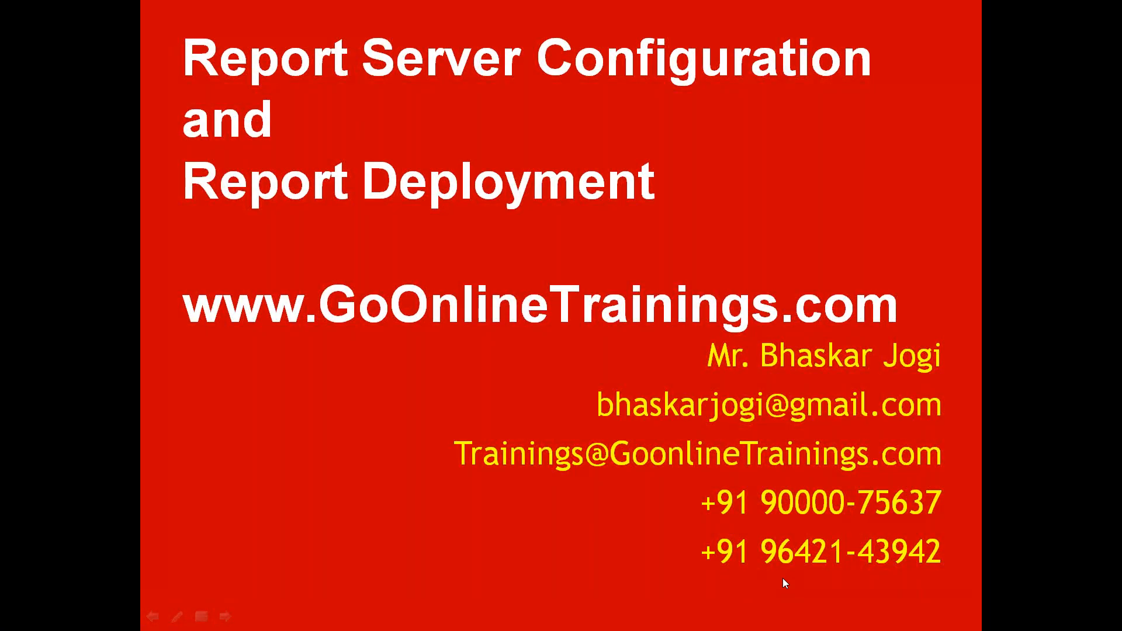